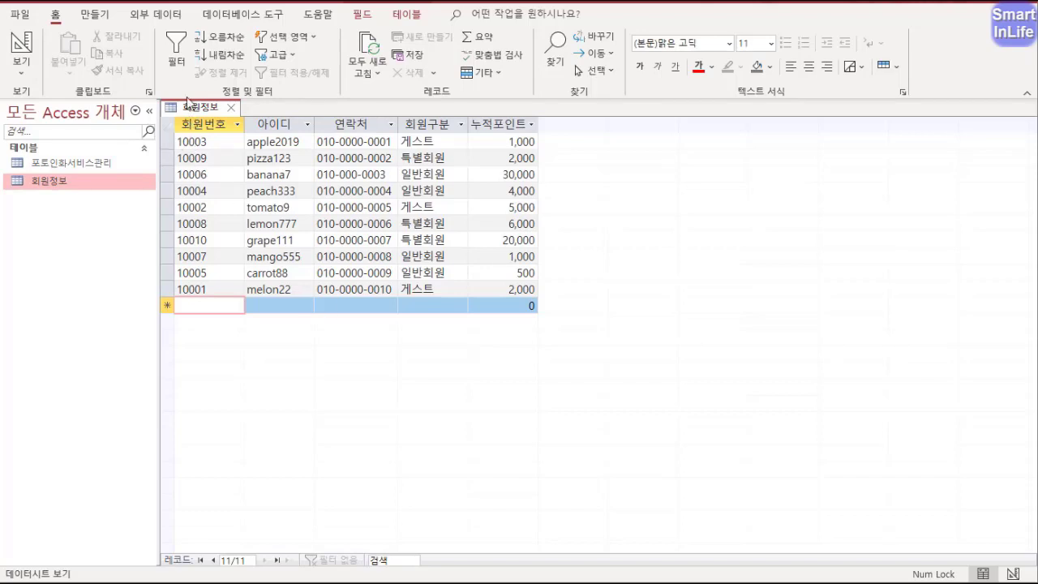
Close the 회원정보 table and create a new query in design view.
left_click(231, 107)
left_click(518, 348)
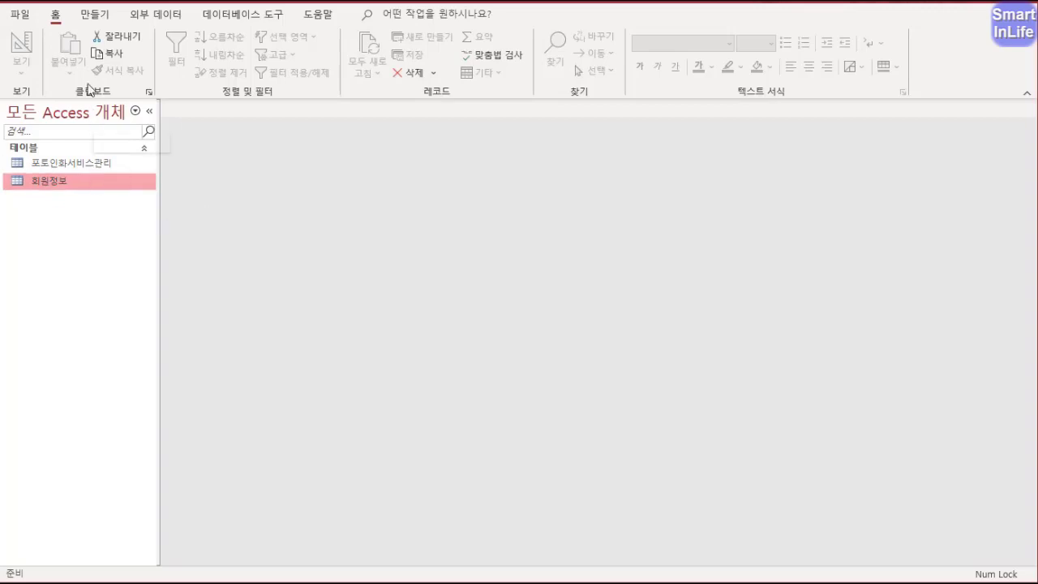
left_click(94, 14)
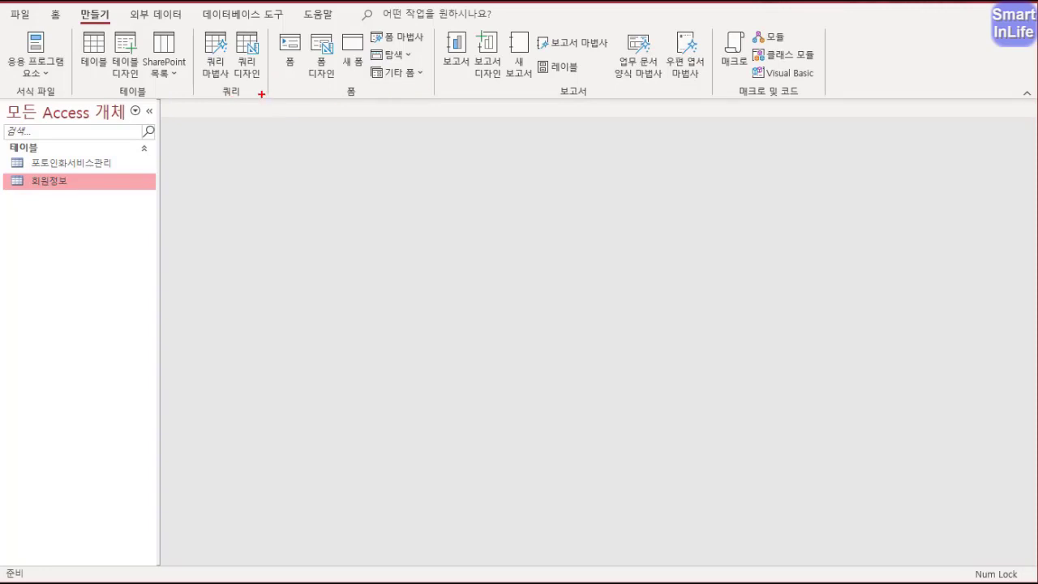
mouse_move(267, 90)
left_mouse_down()
mouse_move(234, 26)
mouse_move(261, 84)
left_mouse_up()
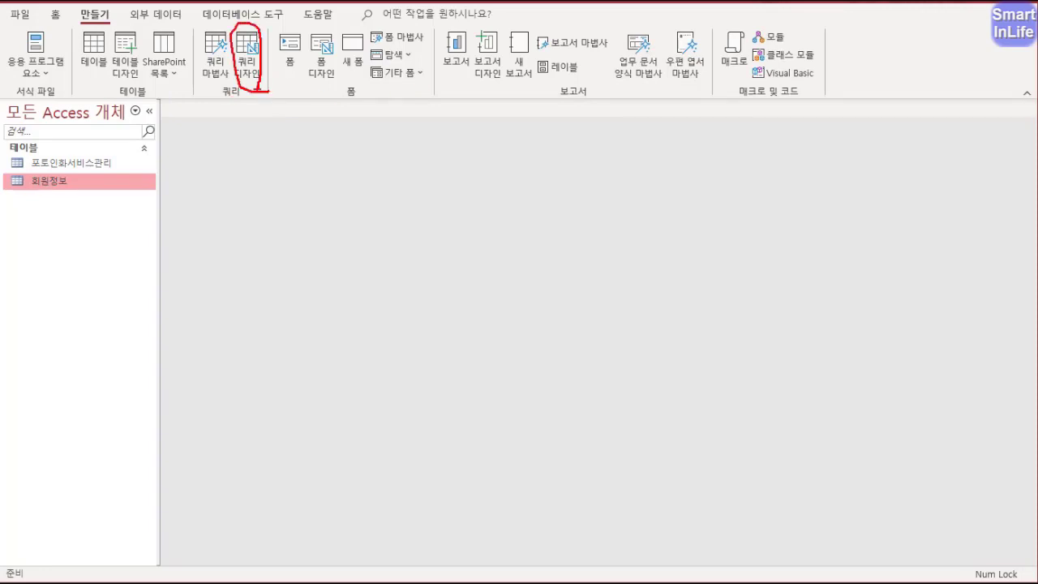
left_click(257, 75)
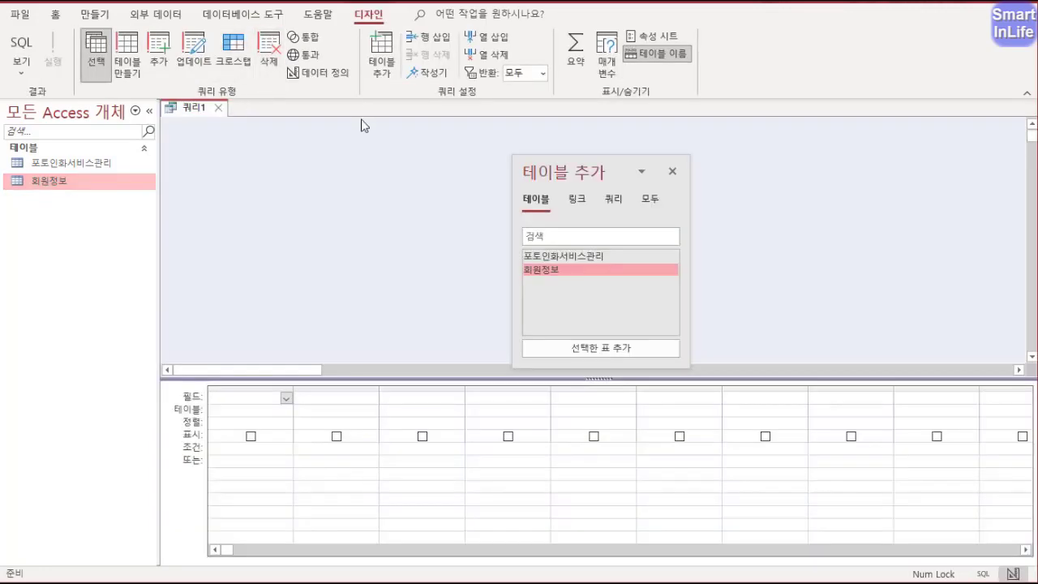
Check which tables and queries are available to add to the new query.
left_click_drag(568, 171, 288, 144)
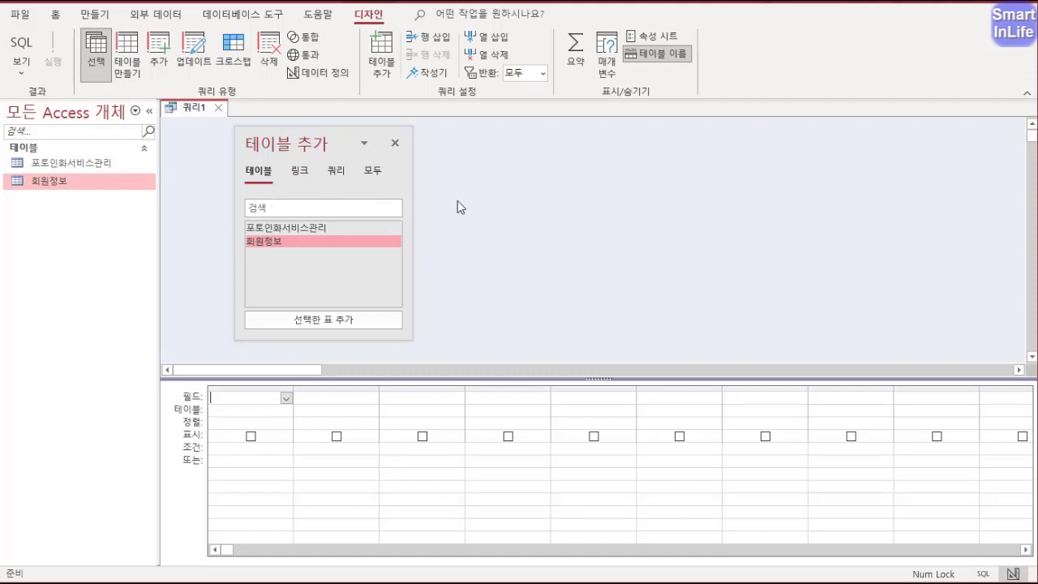
right_click(498, 178)
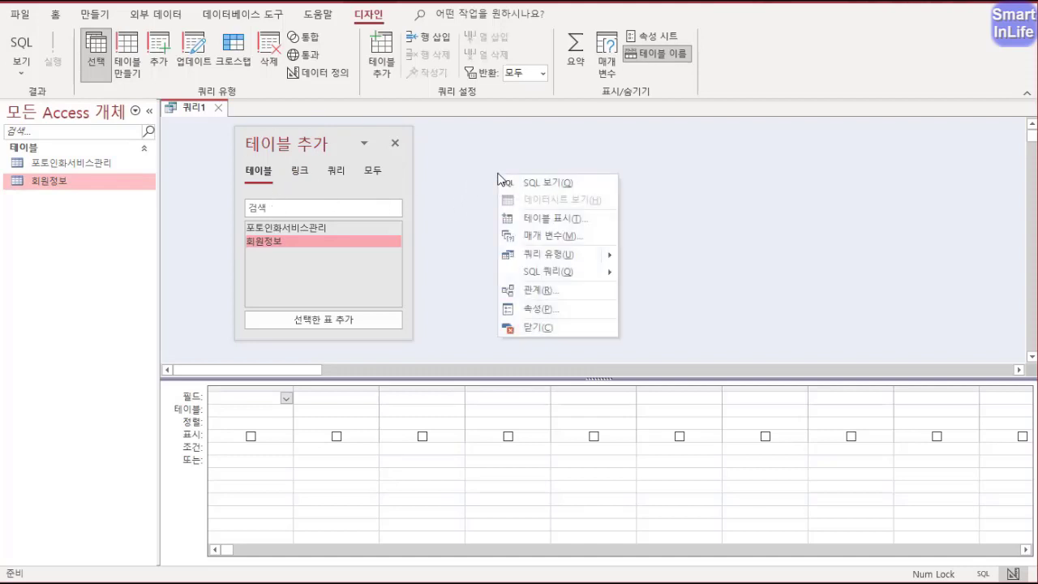
left_click(535, 221)
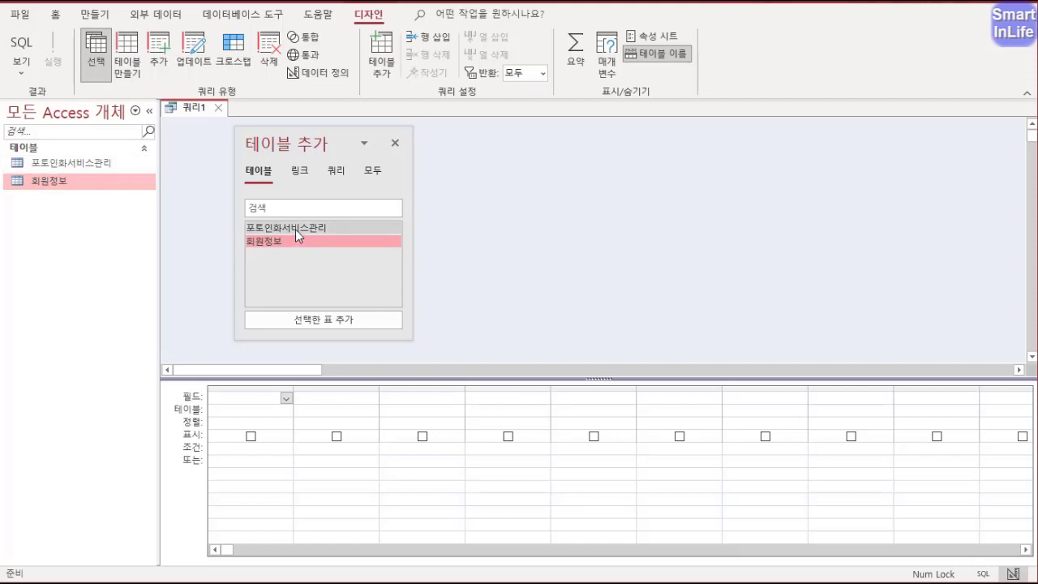
left_click(337, 174)
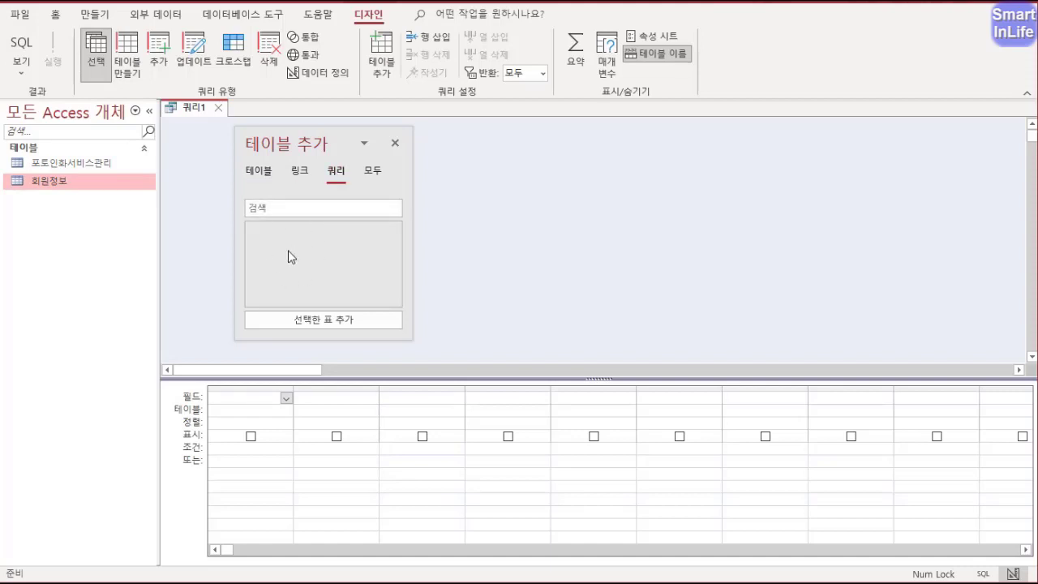
left_click(374, 173)
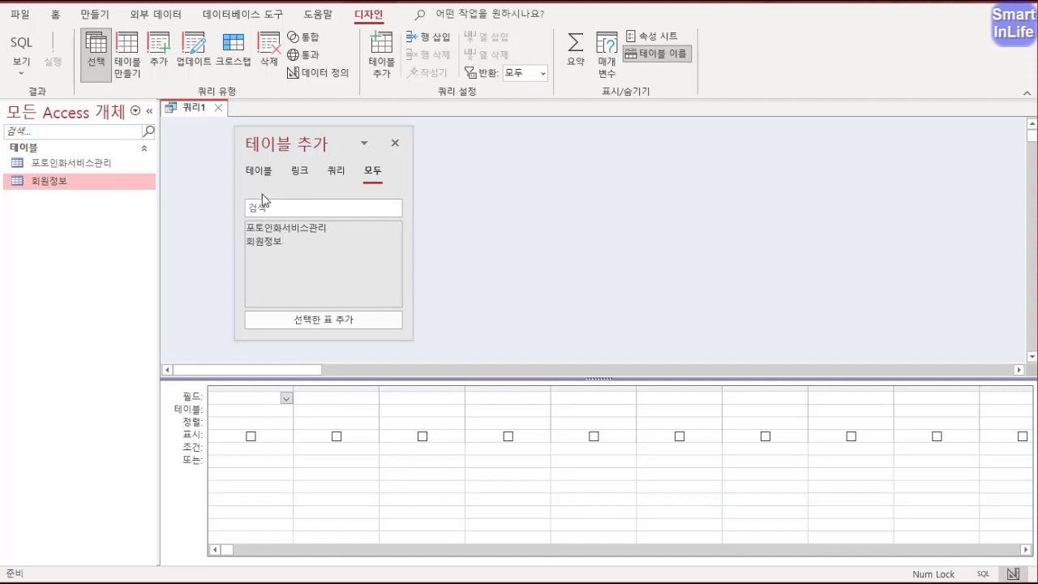
left_click(258, 171)
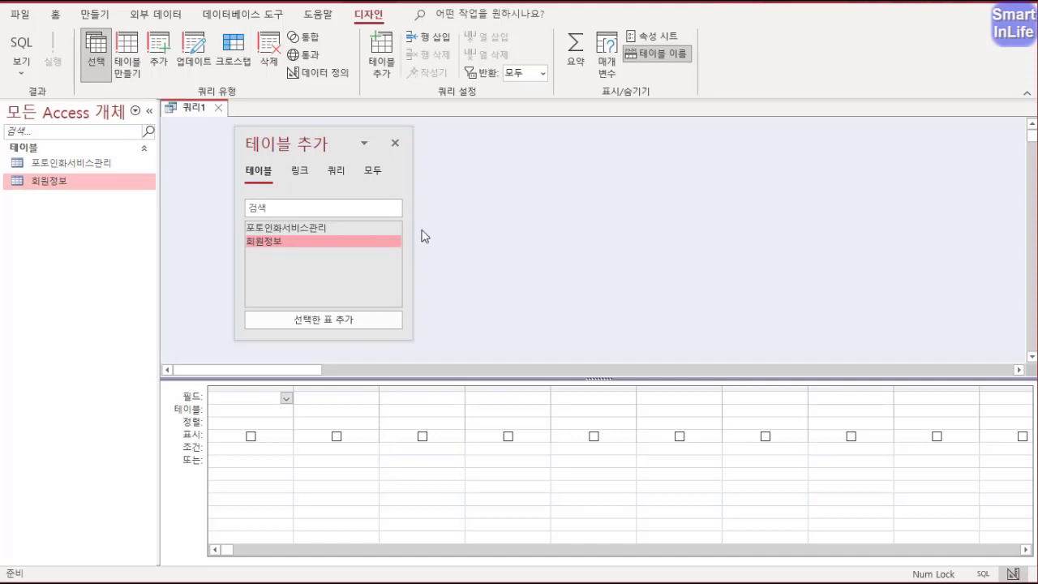
Add the 포토인화서비스관리 table to the query and enlarge its field list to show every field.
left_click(300, 230)
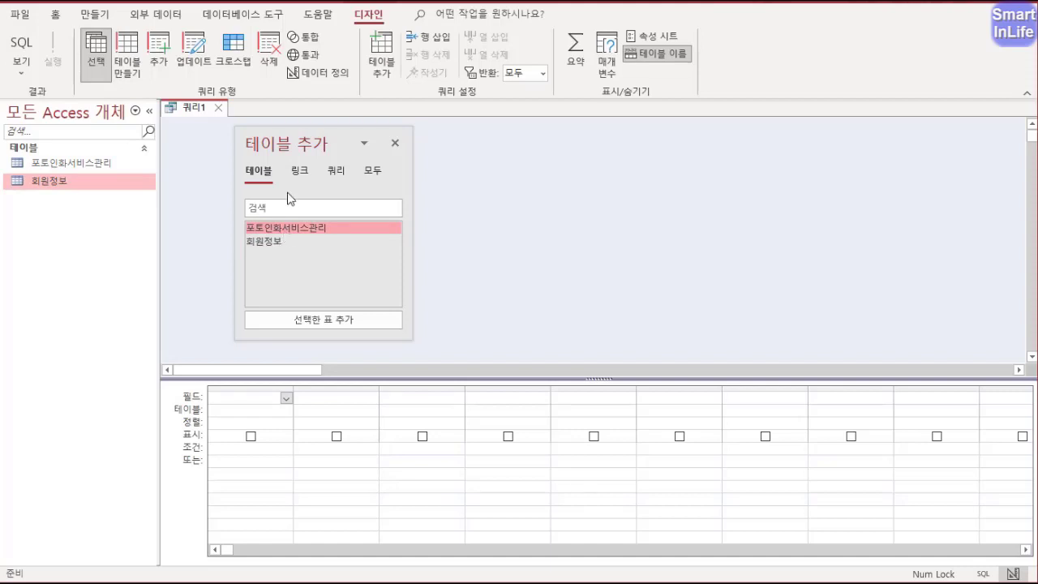
left_click_drag(275, 146, 432, 146)
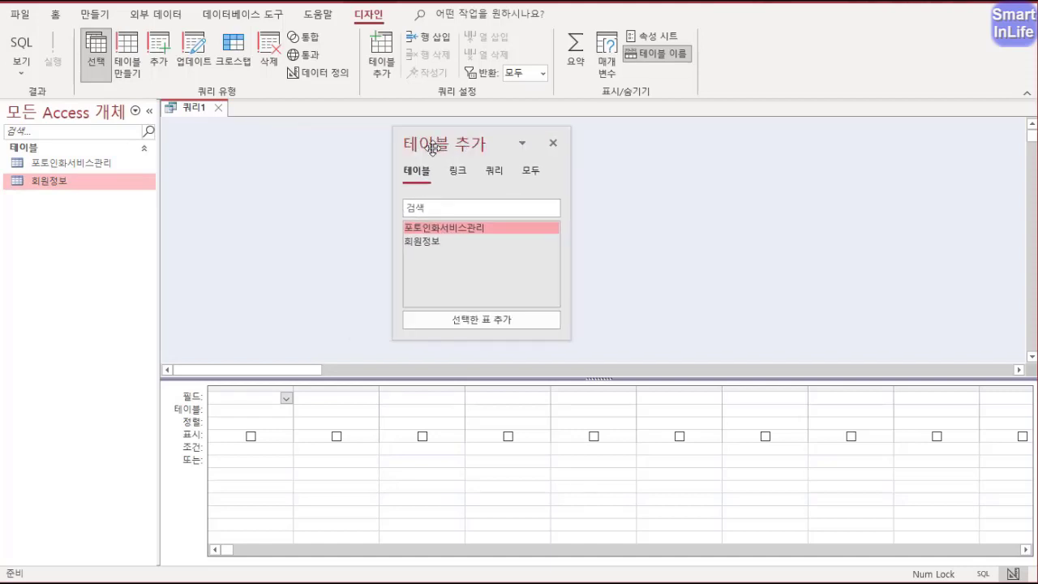
double_click(442, 230)
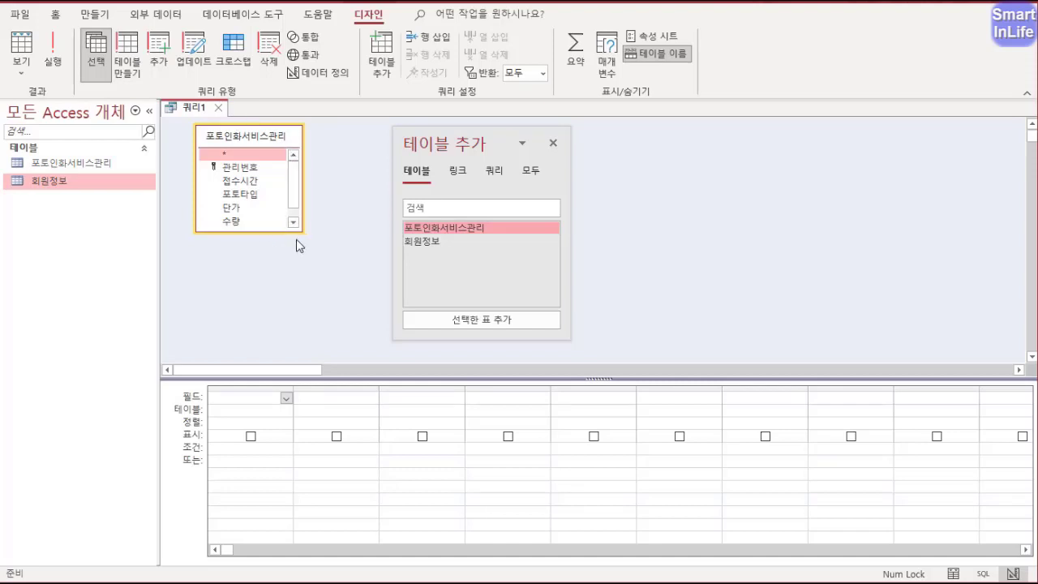
left_click_drag(293, 232, 296, 278)
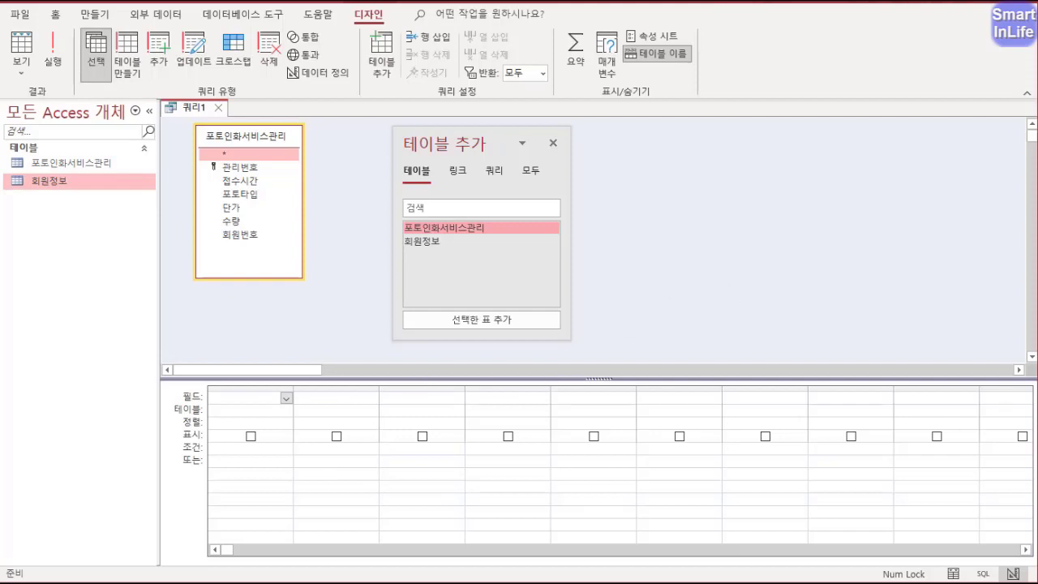
left_click(553, 144)
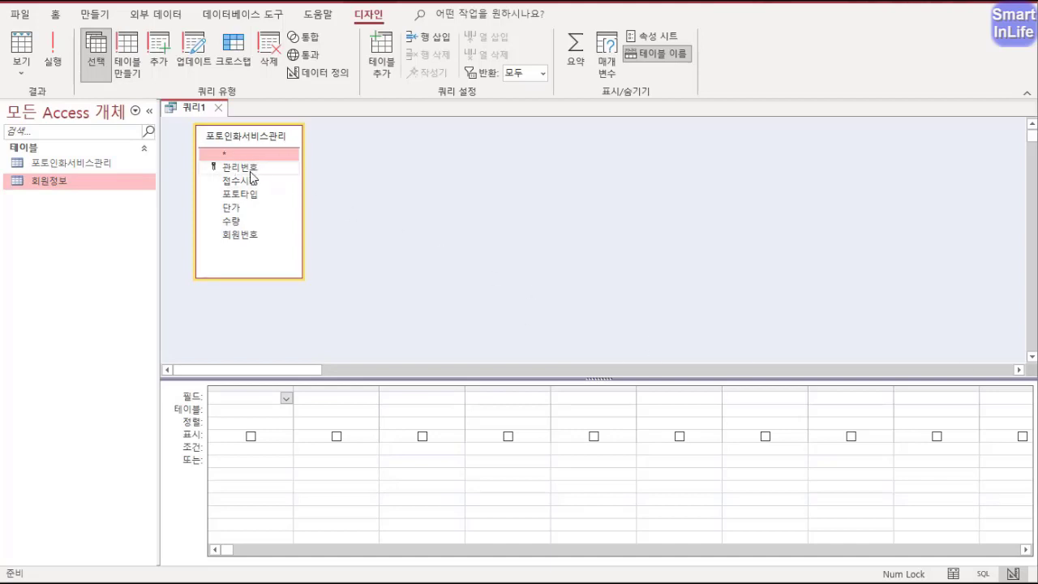
Add the 관리번호 field to the query grid, followed by a placeholder column 서비스구분: 1.
left_click_drag(251, 170, 248, 402)
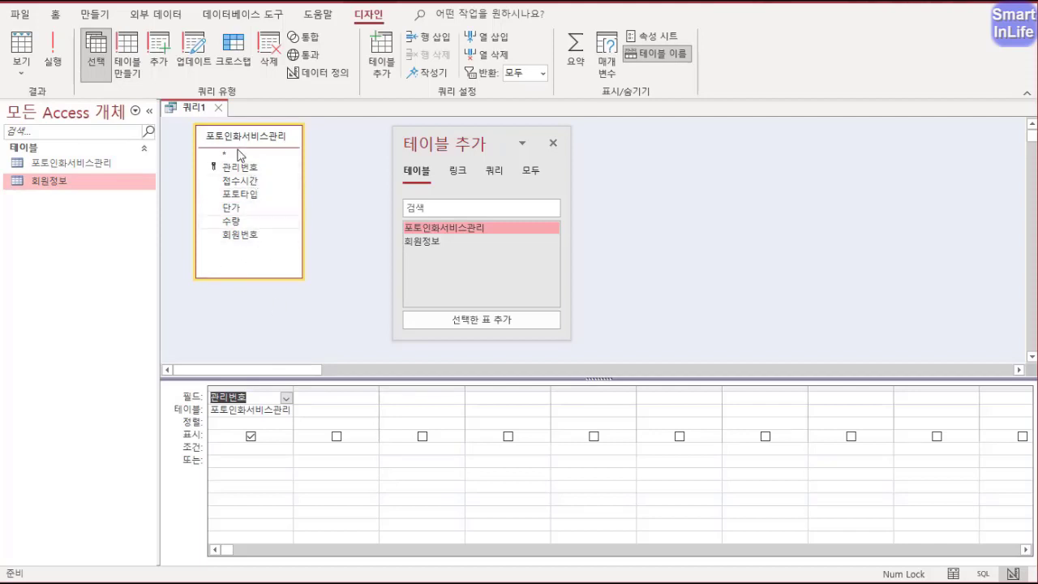
left_click(331, 398)
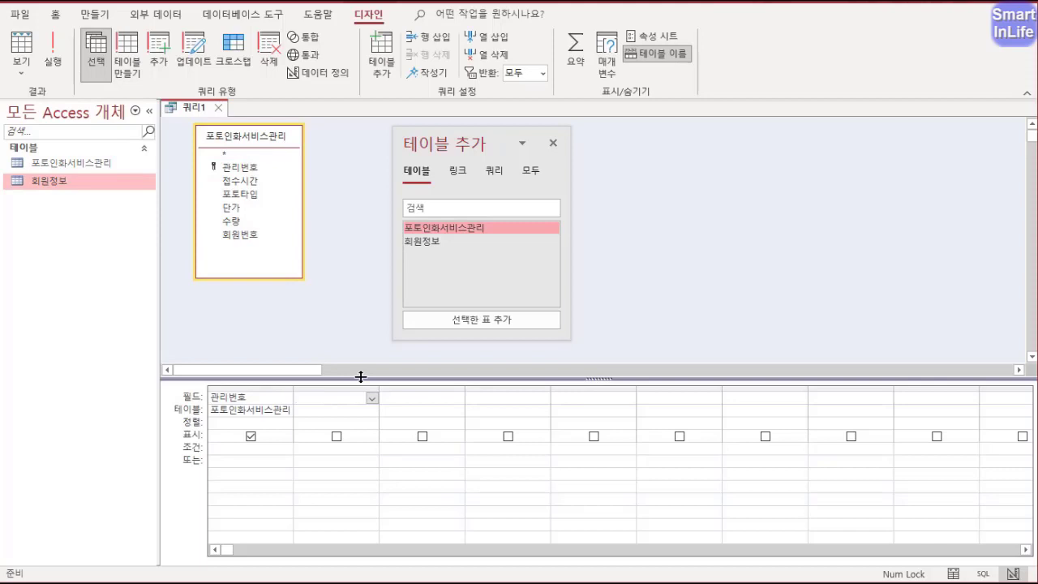
type("서비스구분:1")
key("Tab")
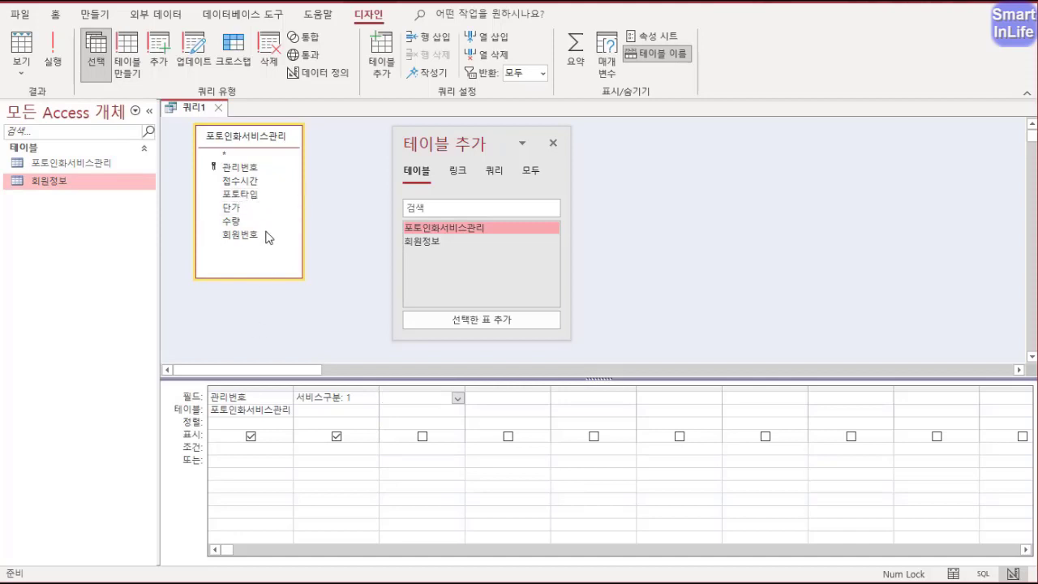
Add the 포토타입 and 접수시간 fields to the query grid, followed by a placeholder column 완료시간: 1.
double_click(248, 195)
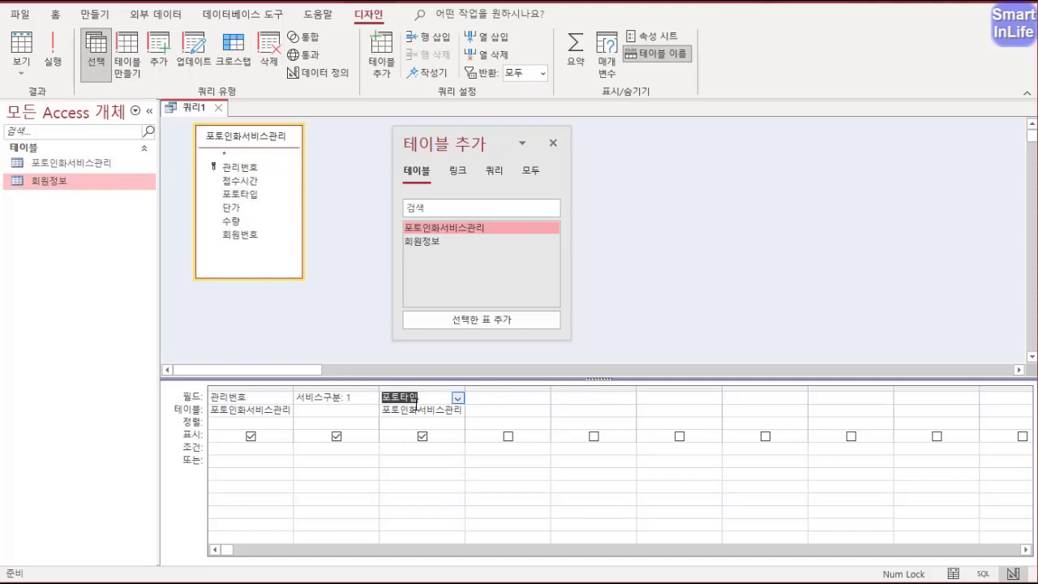
double_click(243, 182)
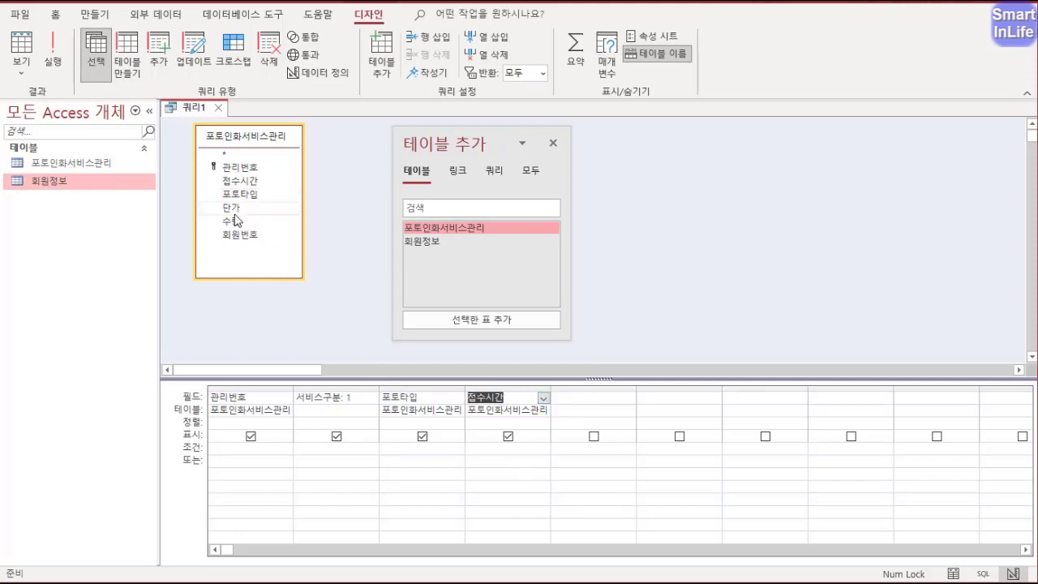
left_click(571, 398)
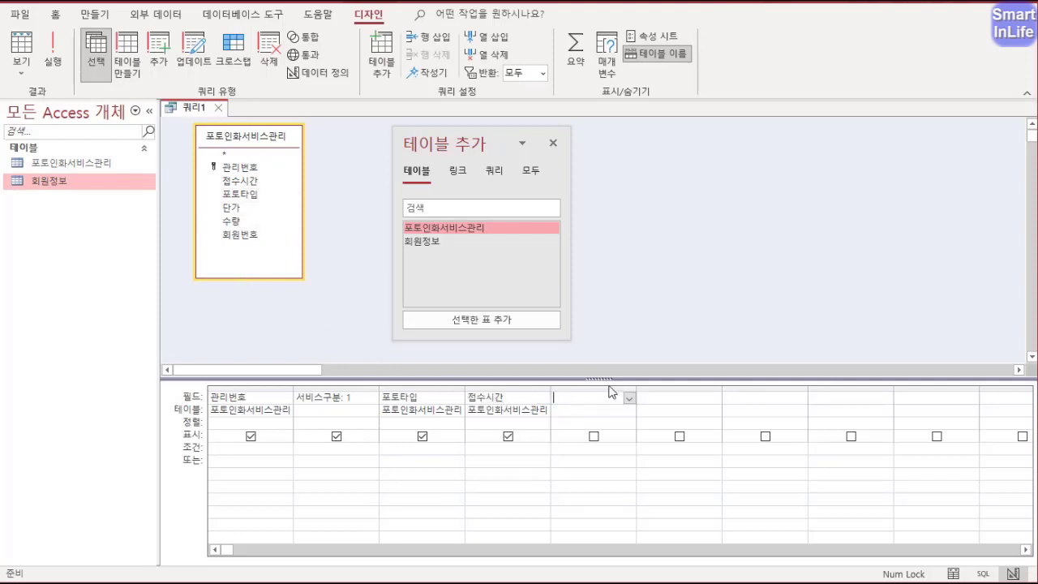
type("완료시간: 1")
key("Tab")
Add the 단가 and 수량 fields, a placeholder column 총금액: 1, and the 회원번호 field to the query grid.
double_click(234, 207)
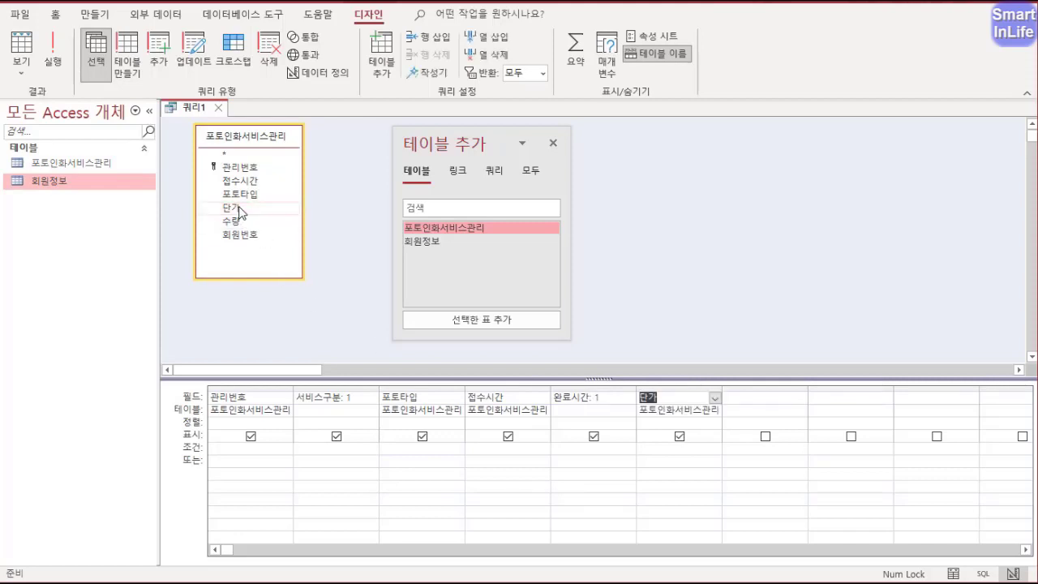
double_click(235, 222)
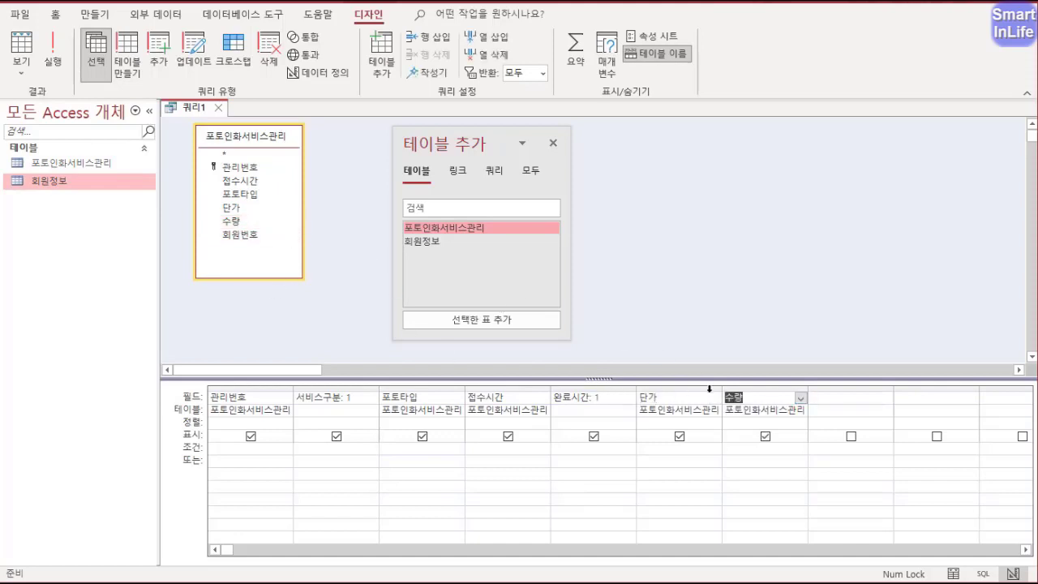
left_click(824, 397)
type("ㅊ총금액")
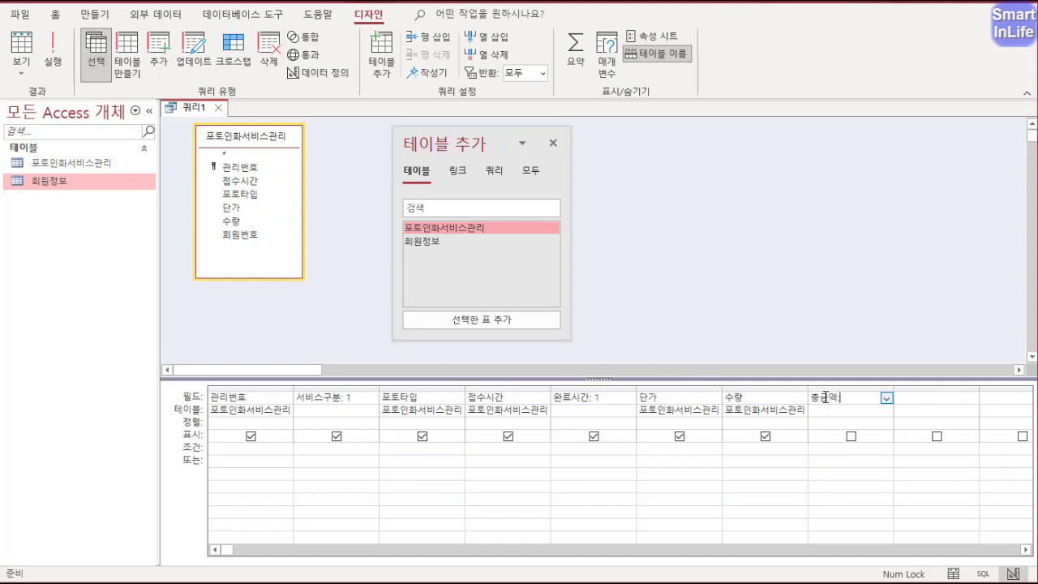
type(":1")
key("Return")
left_click(260, 237)
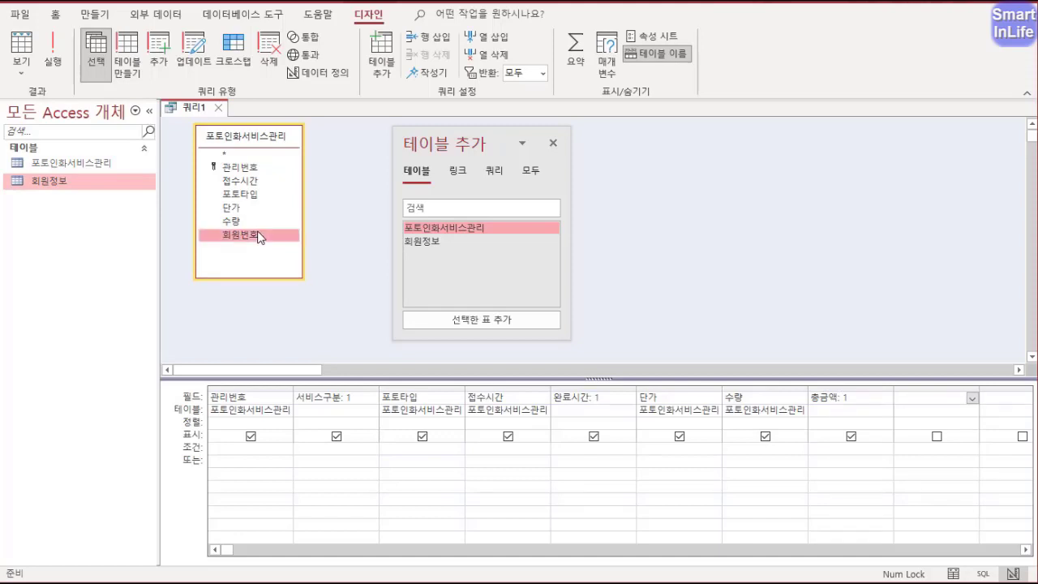
double_click(260, 237)
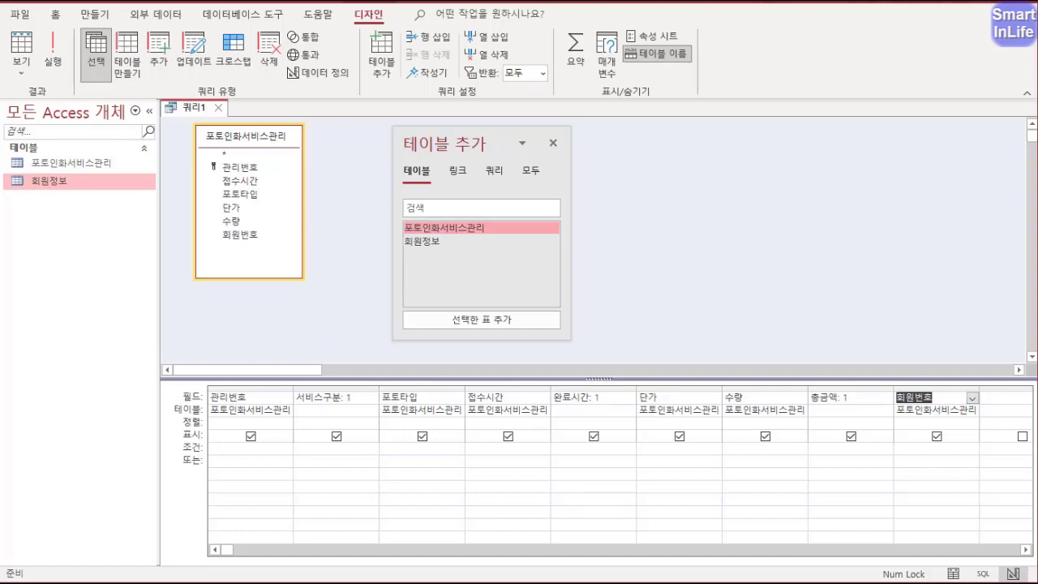
key("Escape")
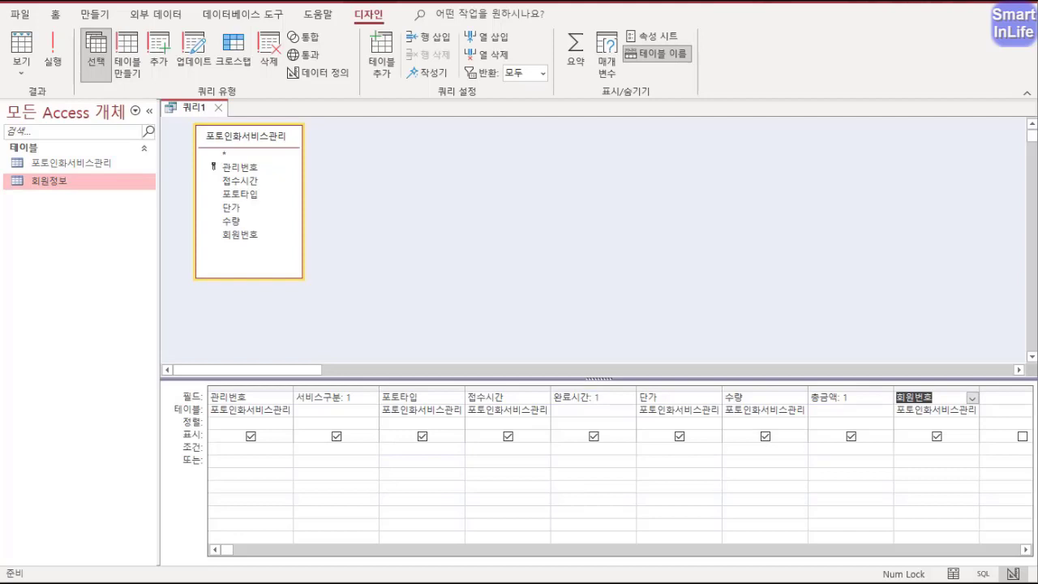
Replace the placeholder 1 of the 서비스구분 column with the expression mid([관리번호],2,1) in the Expression Builder.
double_click(433, 284)
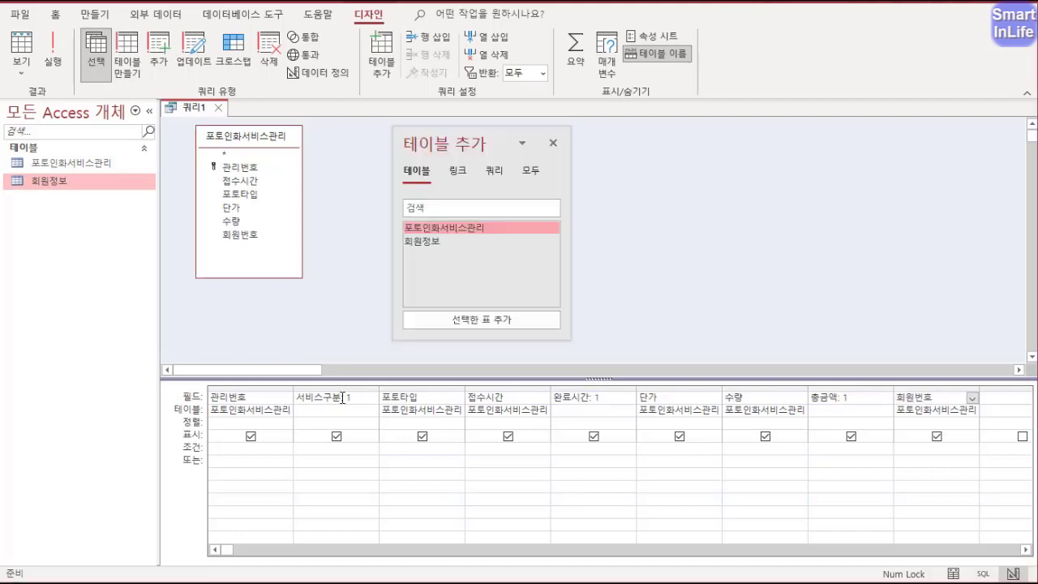
left_click(342, 397)
right_click(333, 398)
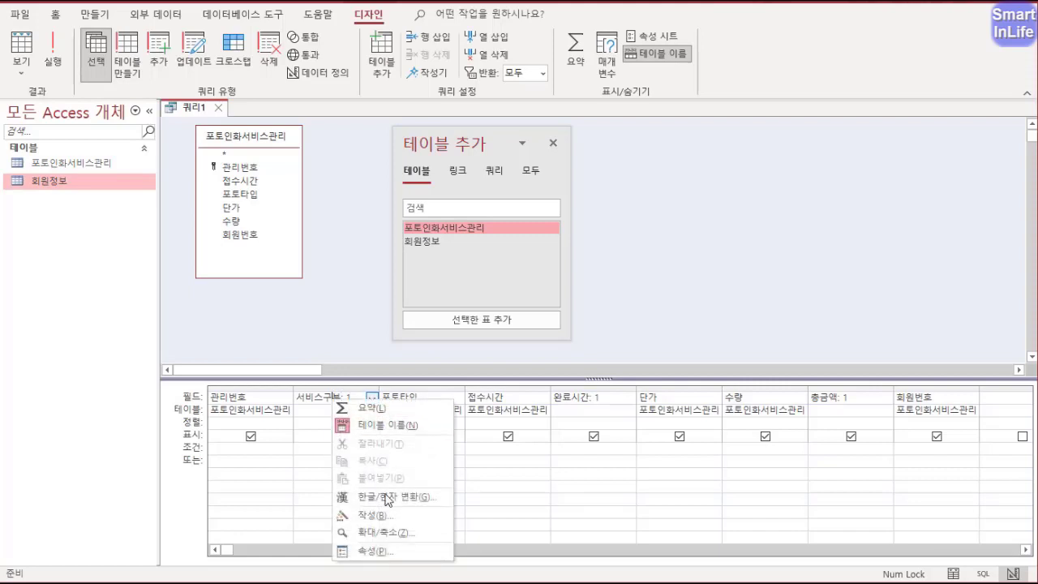
left_click(377, 516)
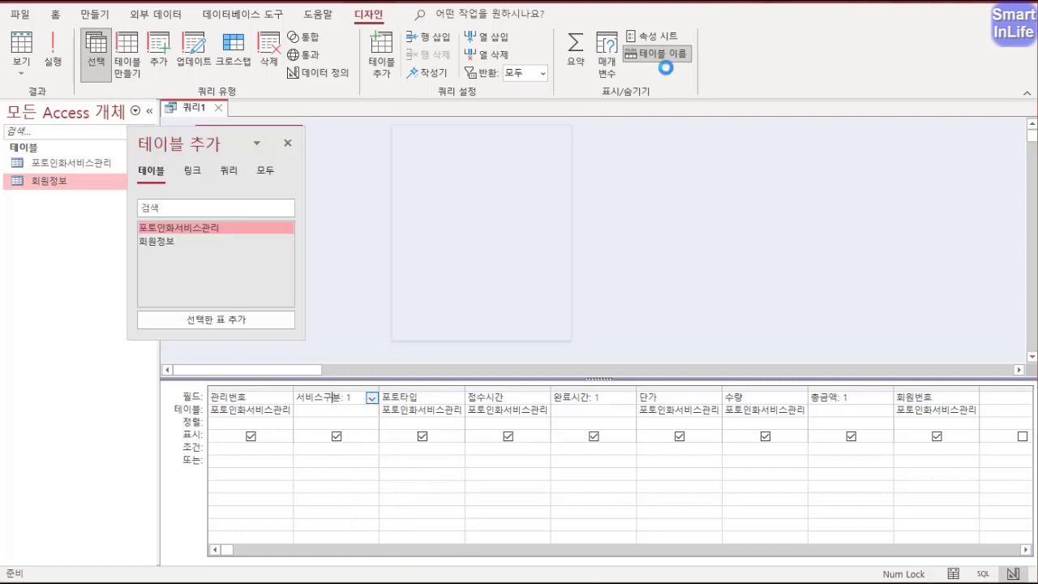
left_click_drag(461, 81, 442, 55)
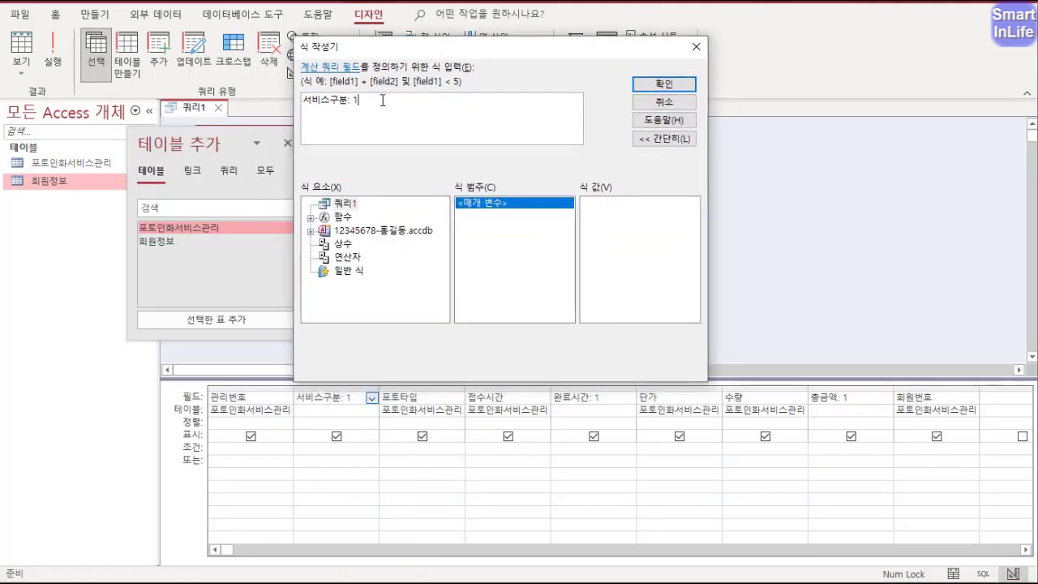
key("BackSpace")
type("mid(")
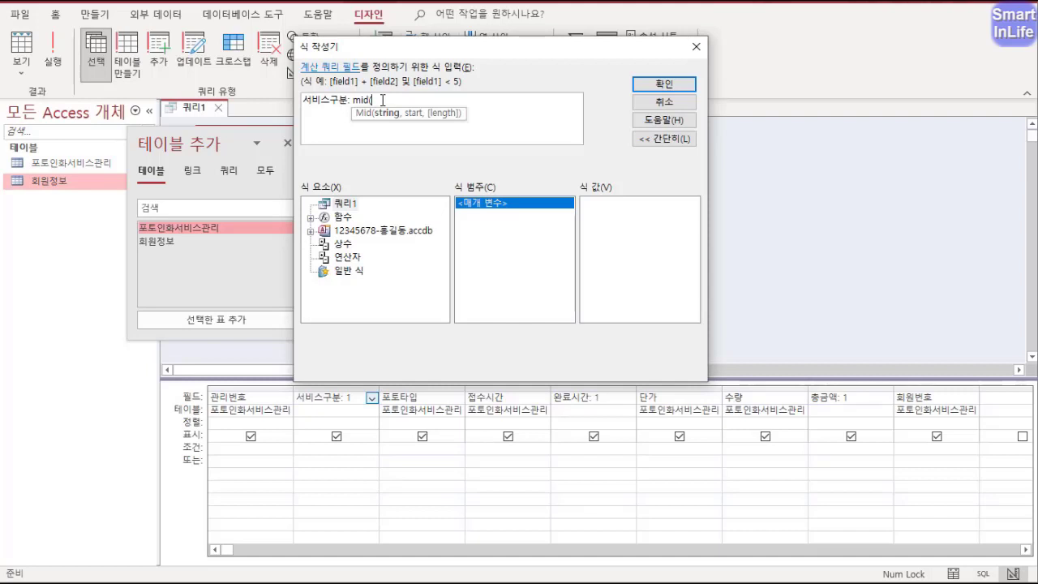
type("[관리")
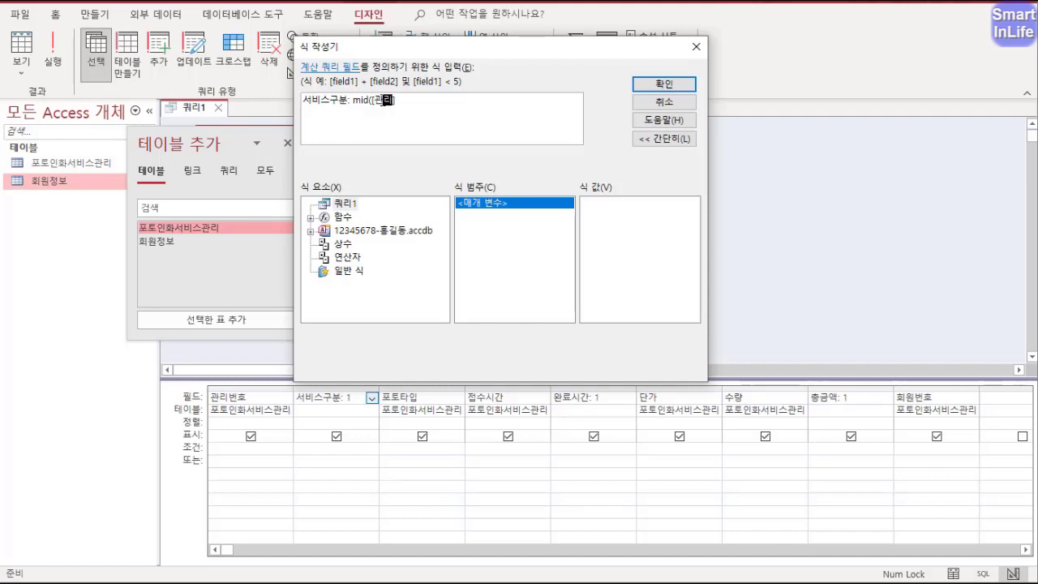
type("번호],")
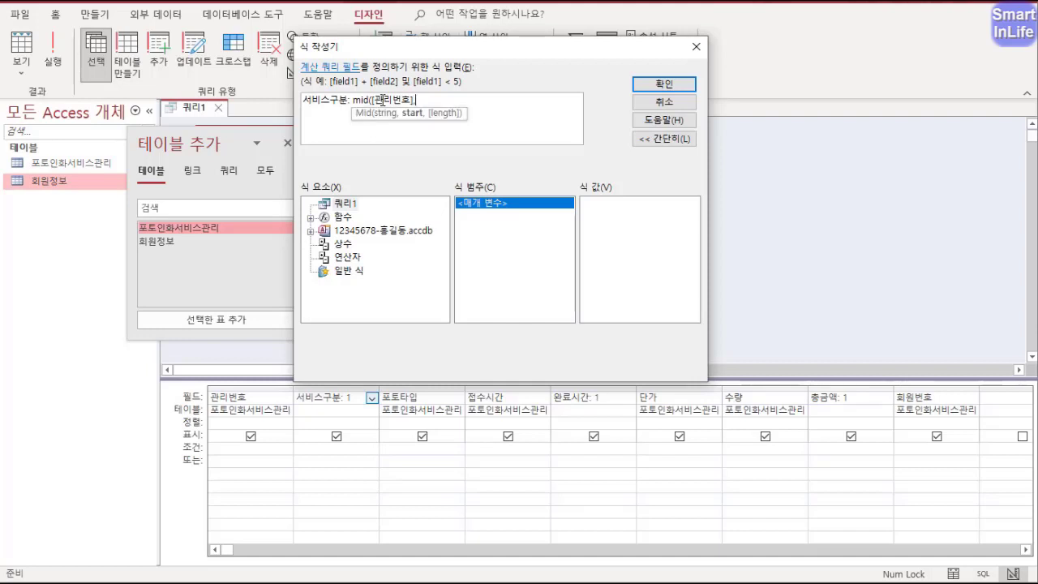
type("2,1")
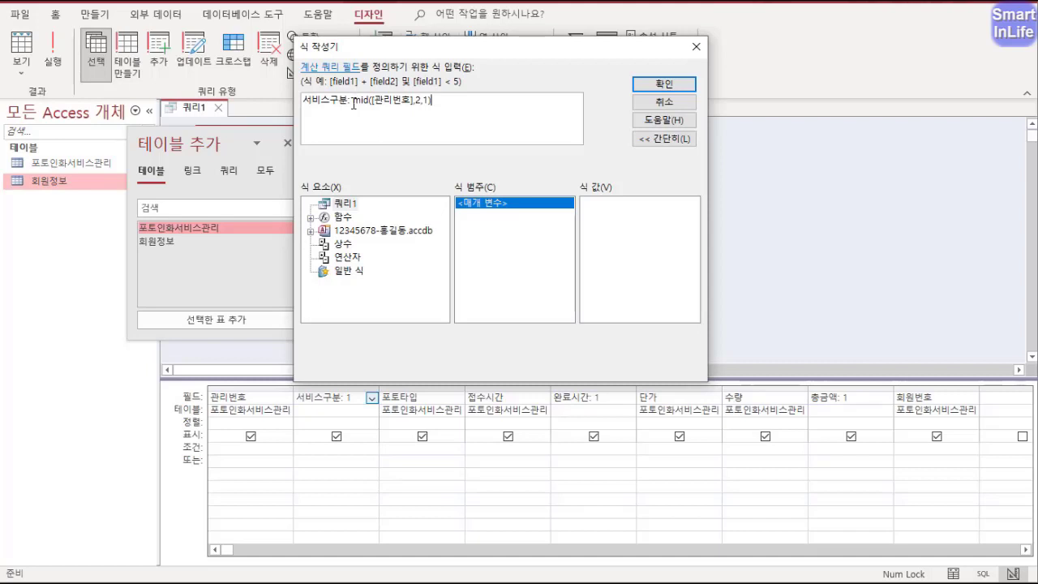
Wrap the 서비스구분 expression in a choose function with the choices "일반","증명사진","액자" and apply it to the query column.
left_click(351, 101)
type("choose(")
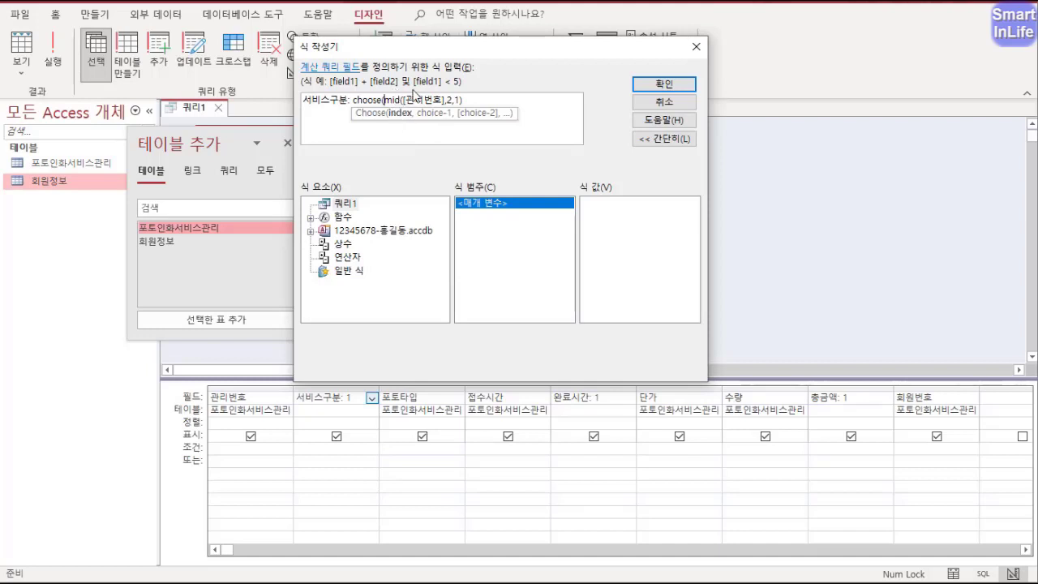
left_click(483, 98)
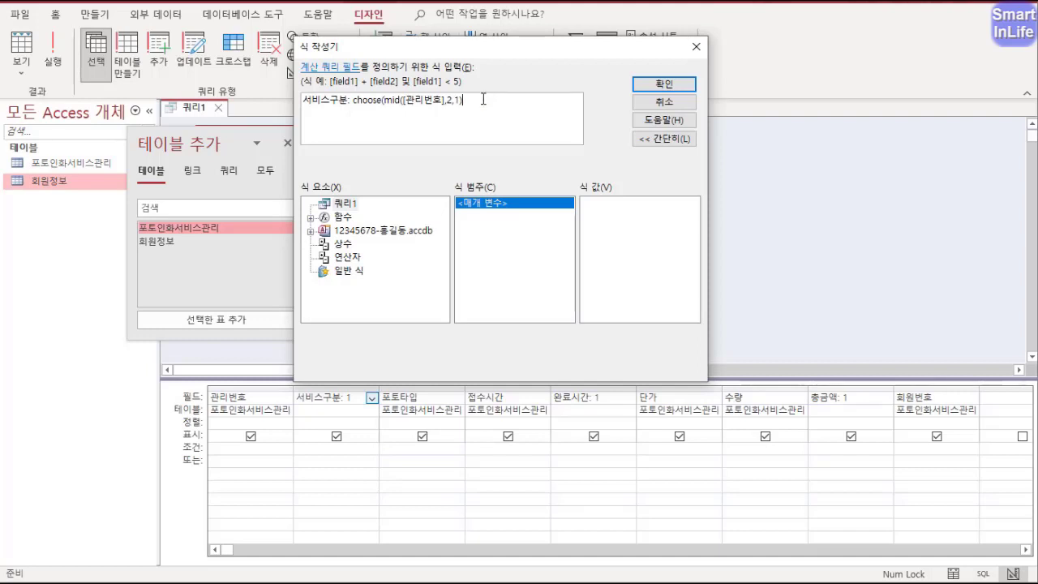
type(",\"일반\",")
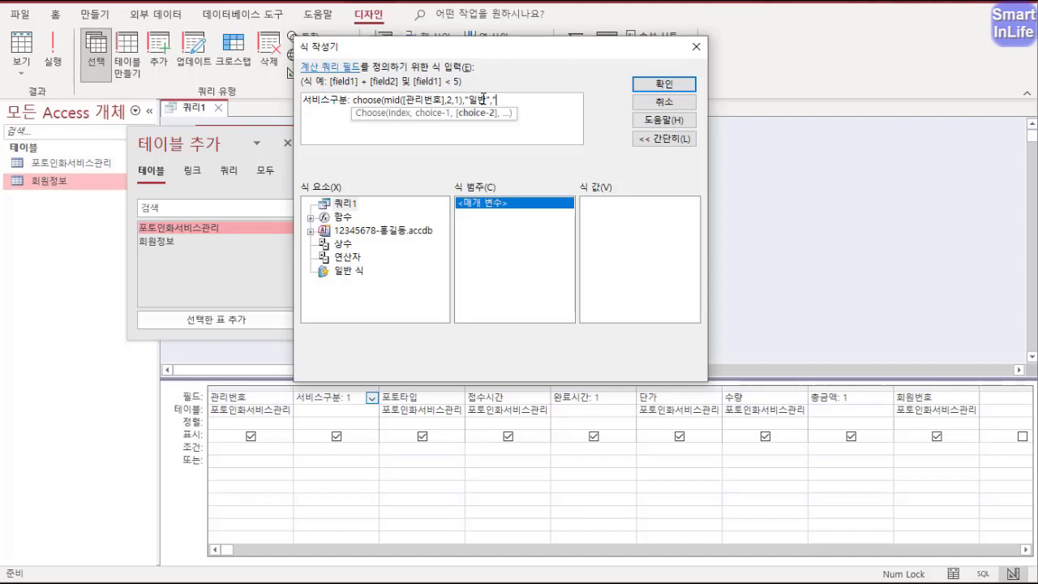
type("\"증명ㅅ")
type("사진\",\"여")
type("자\"")
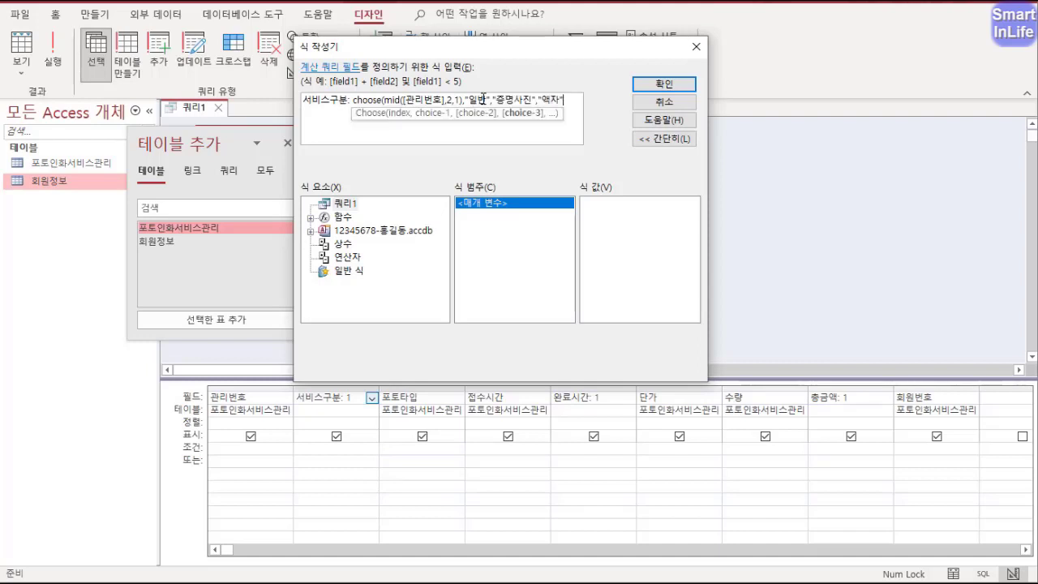
type(")")
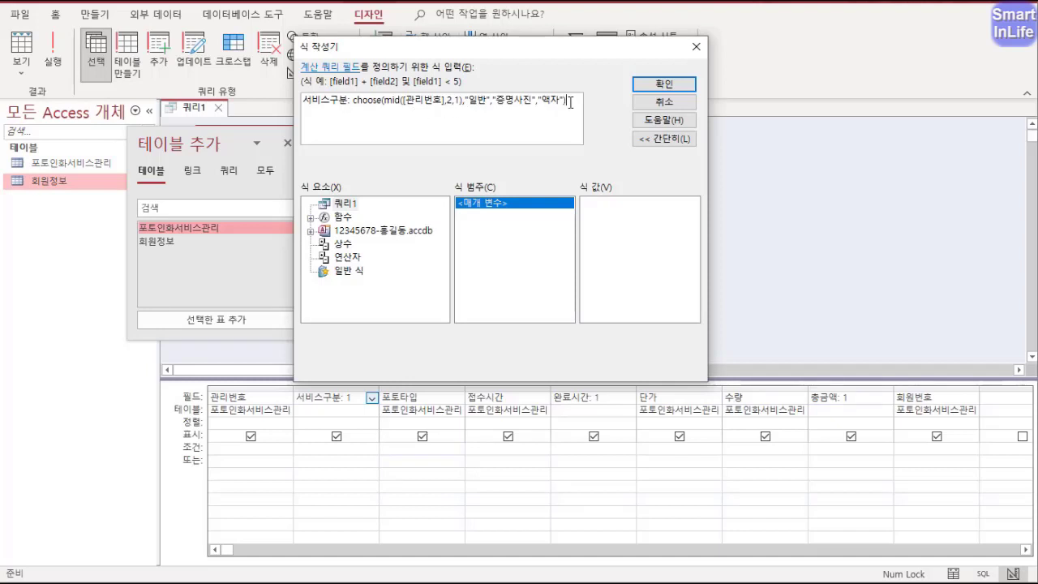
left_click_drag(567, 101, 351, 91)
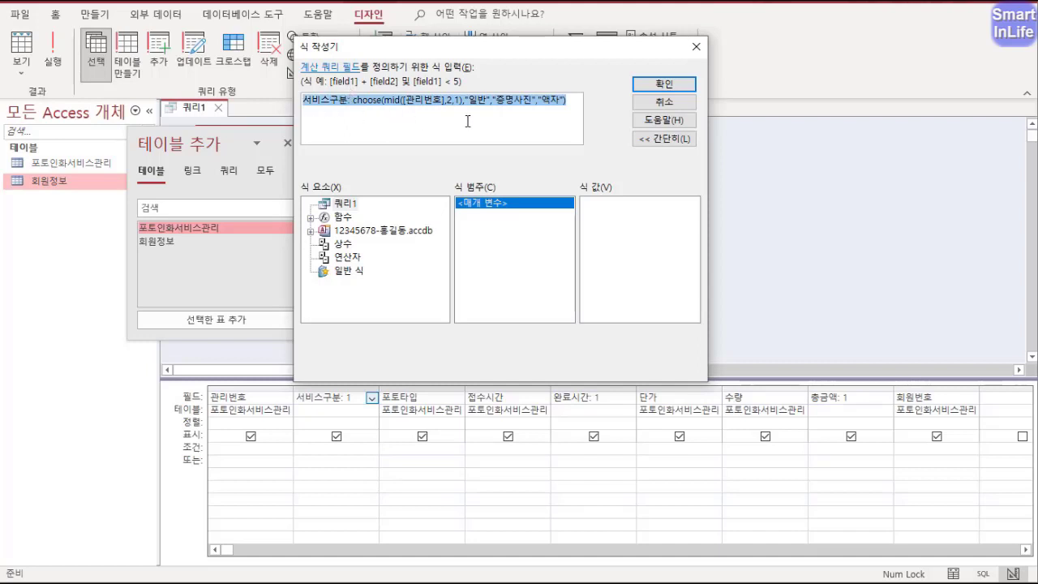
left_click(663, 84)
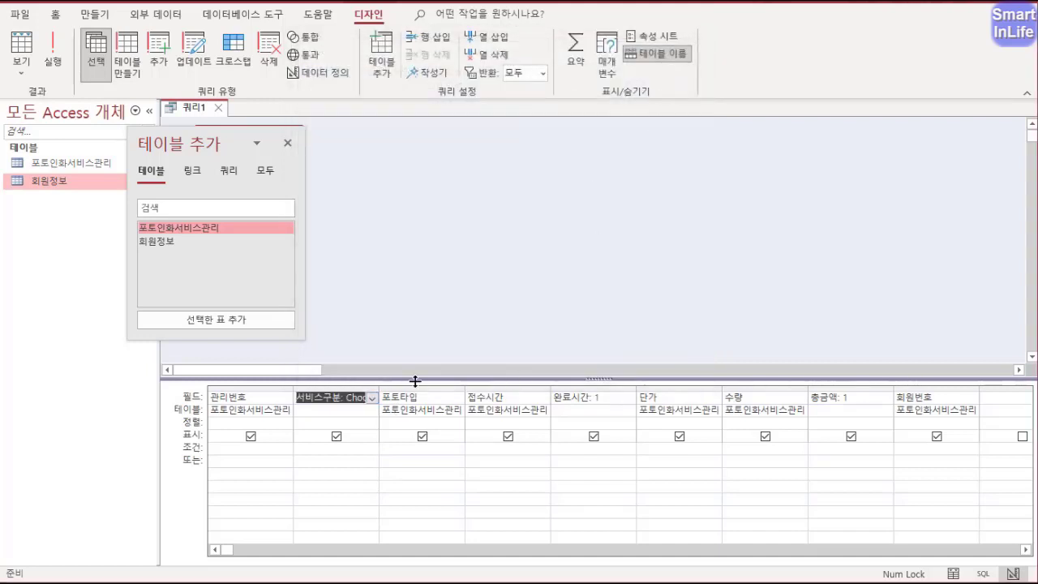
key("Tab")
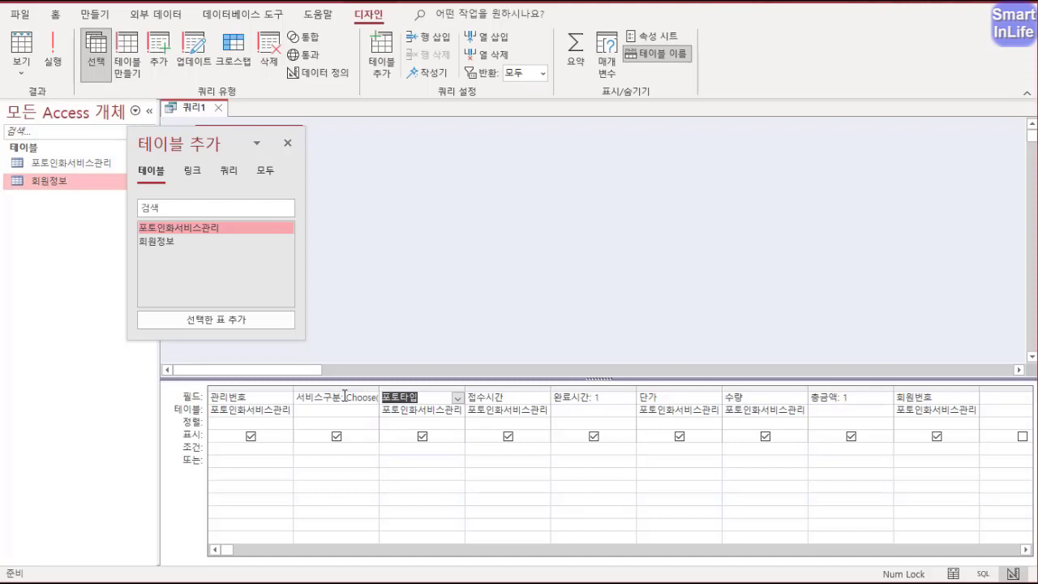
Show the query results as a datasheet and save the query as 포토인화서비스관리현황.
right_click(192, 109)
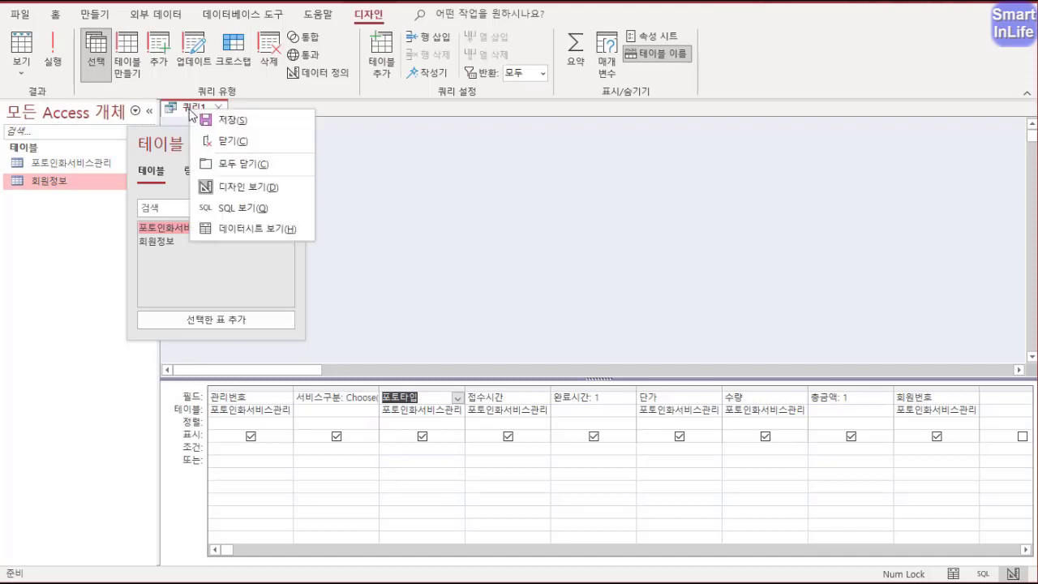
left_click(241, 229)
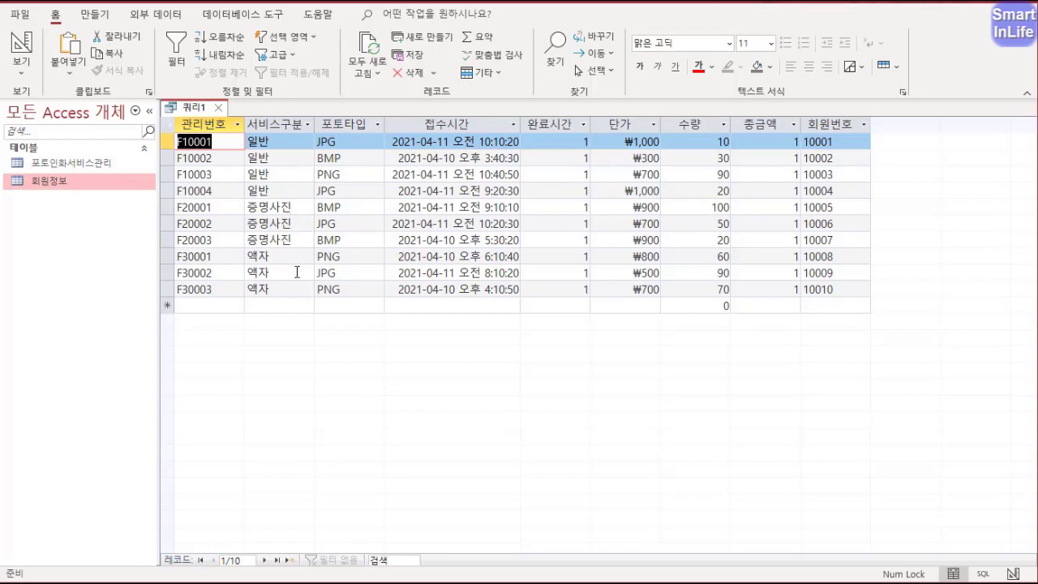
right_click(191, 109)
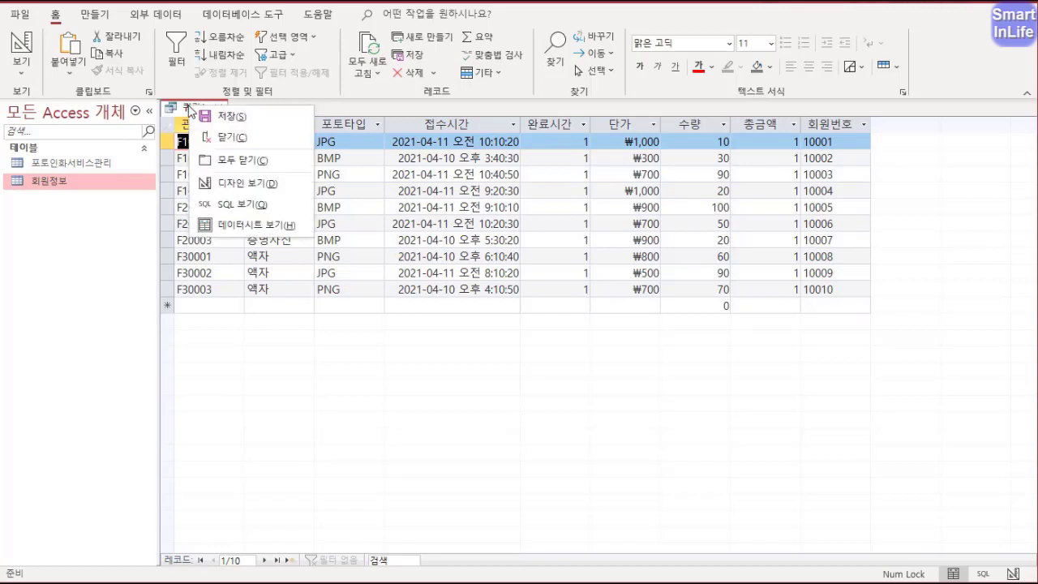
left_click(213, 116)
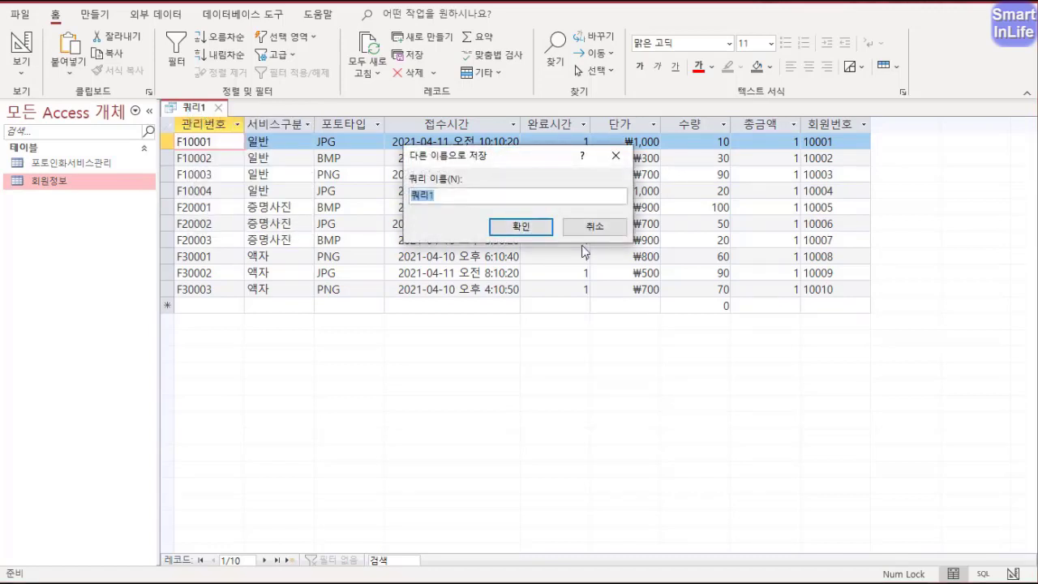
type("포토인화서비스관리현황")
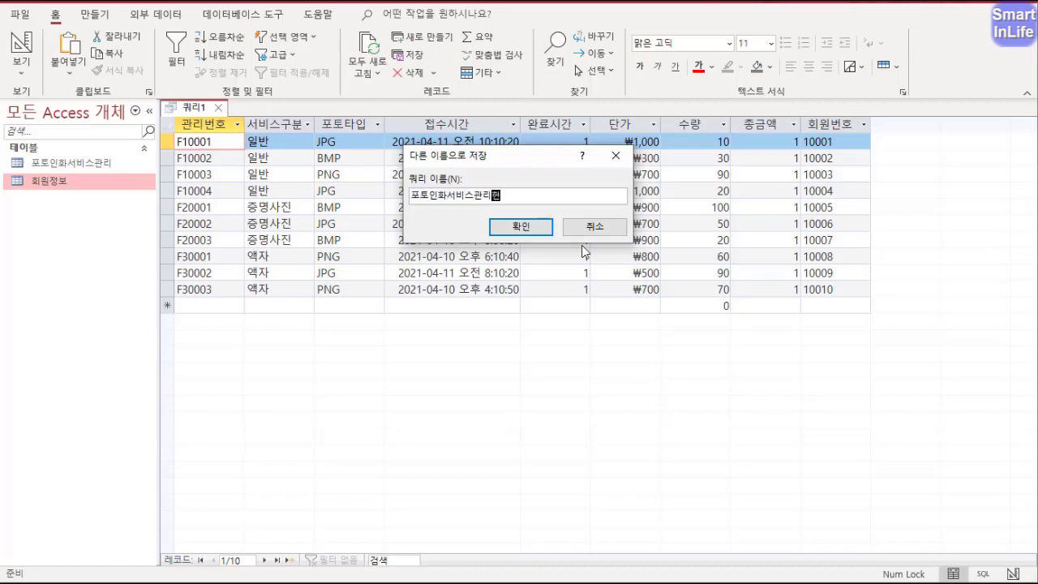
left_click(520, 226)
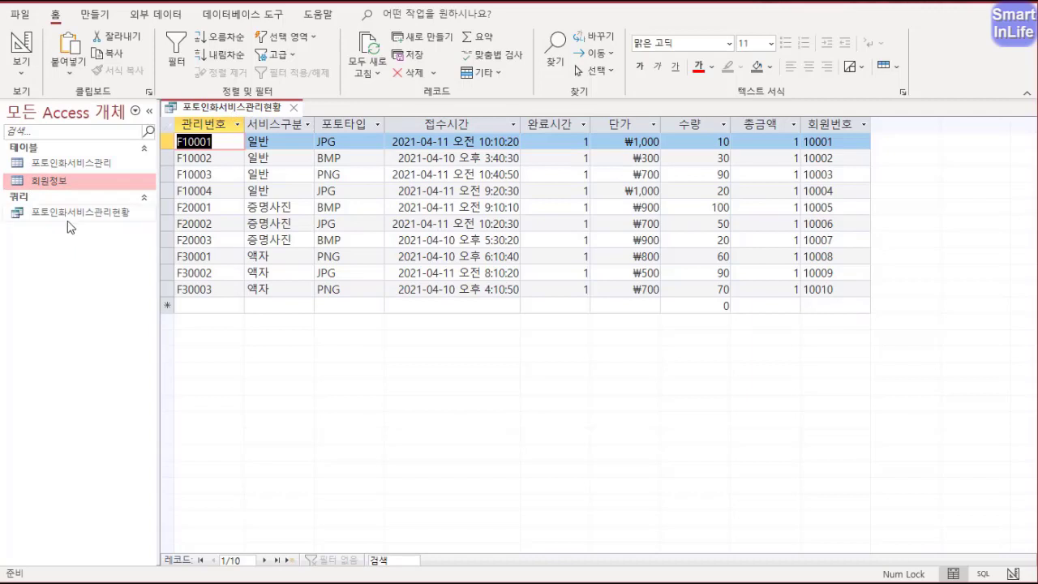
Return to the query design and replace the 완료시간 placeholder with the expression dateadd("h",1,[접수시간]) in the Expression Builder.
right_click(208, 109)
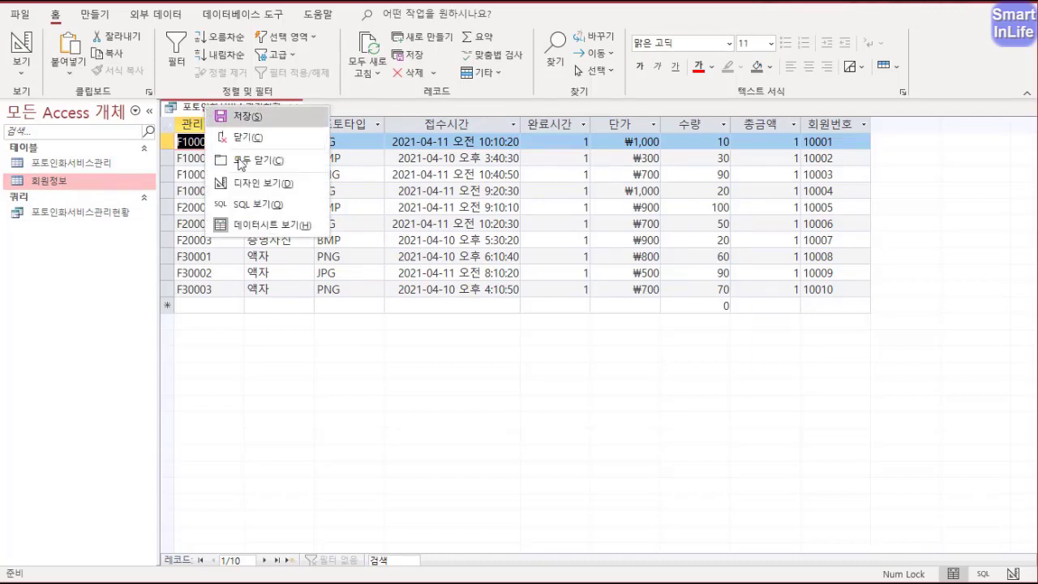
left_click(266, 185)
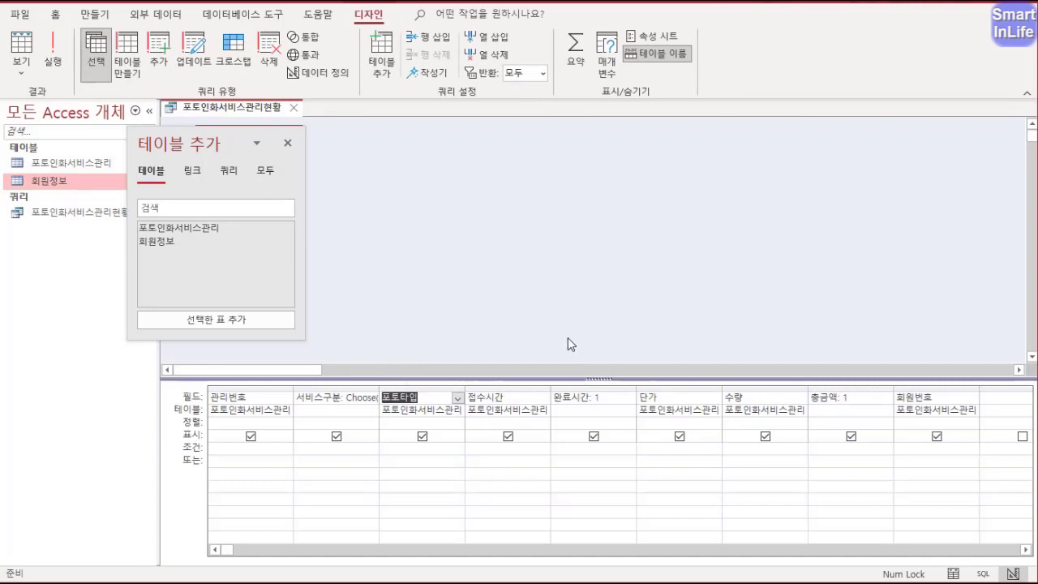
left_click(581, 398)
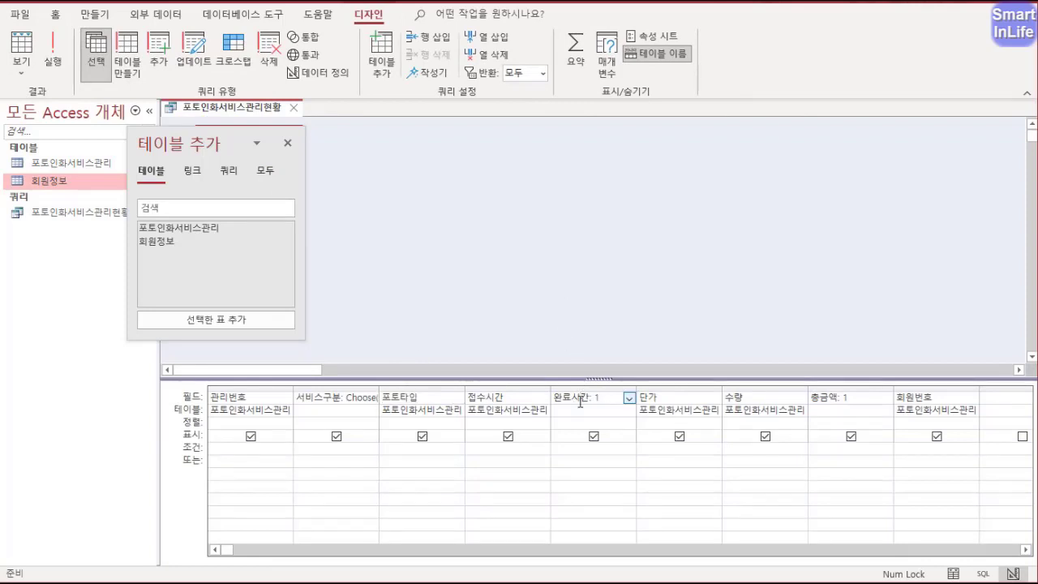
right_click(581, 398)
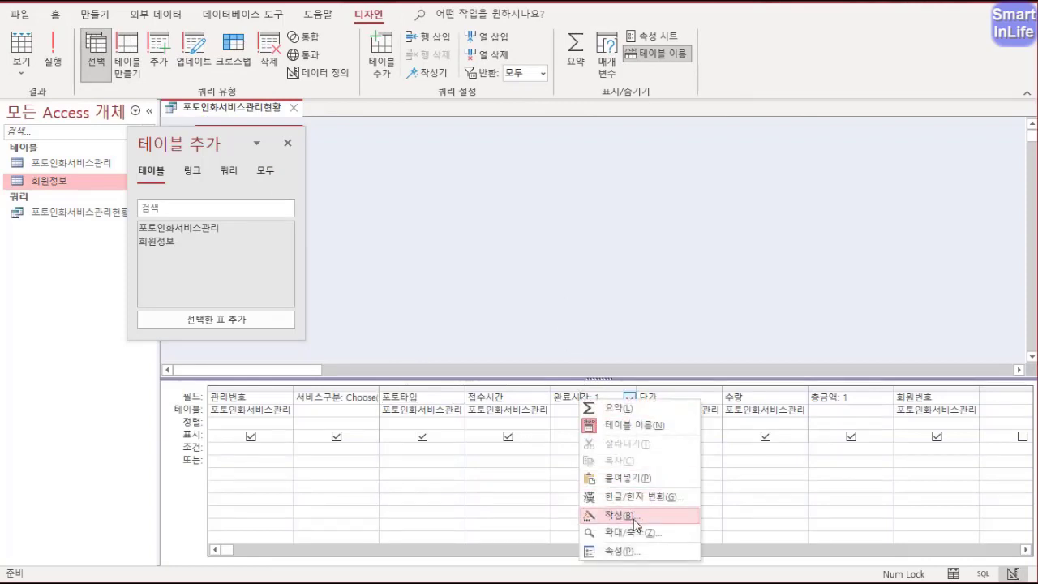
left_click(616, 516)
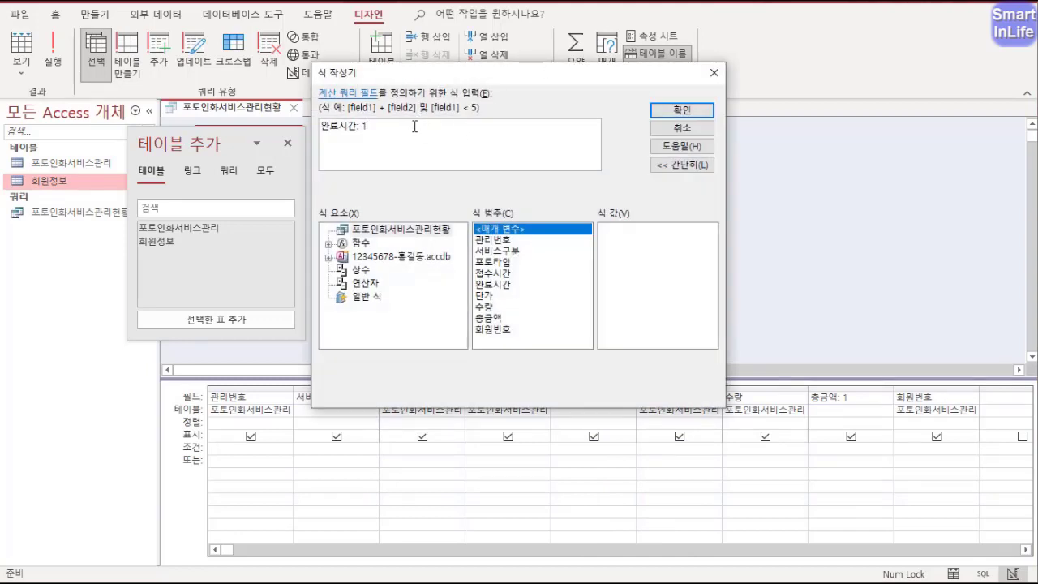
key("BackSpace")
type("date")
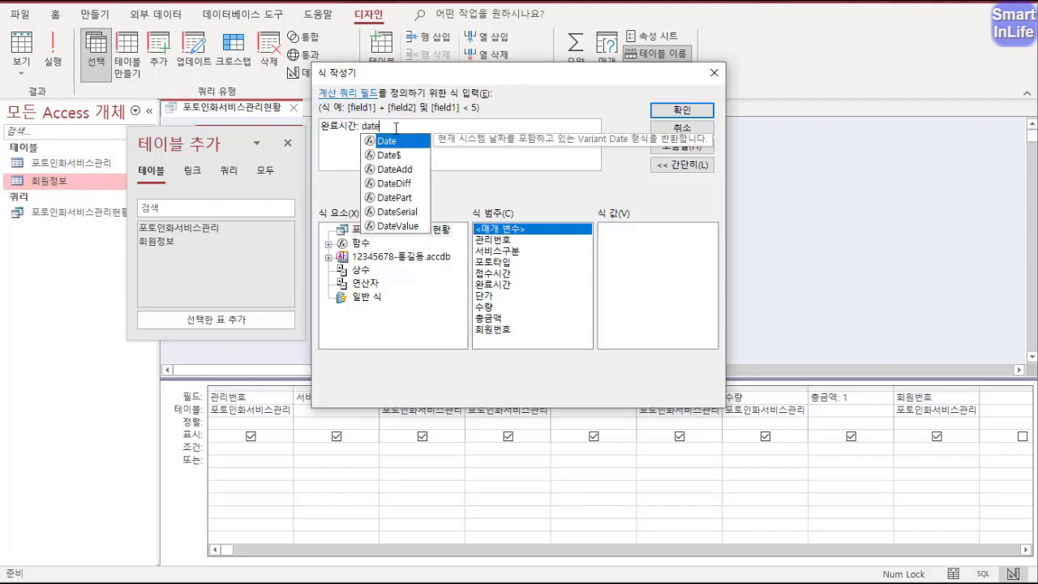
type("add(")
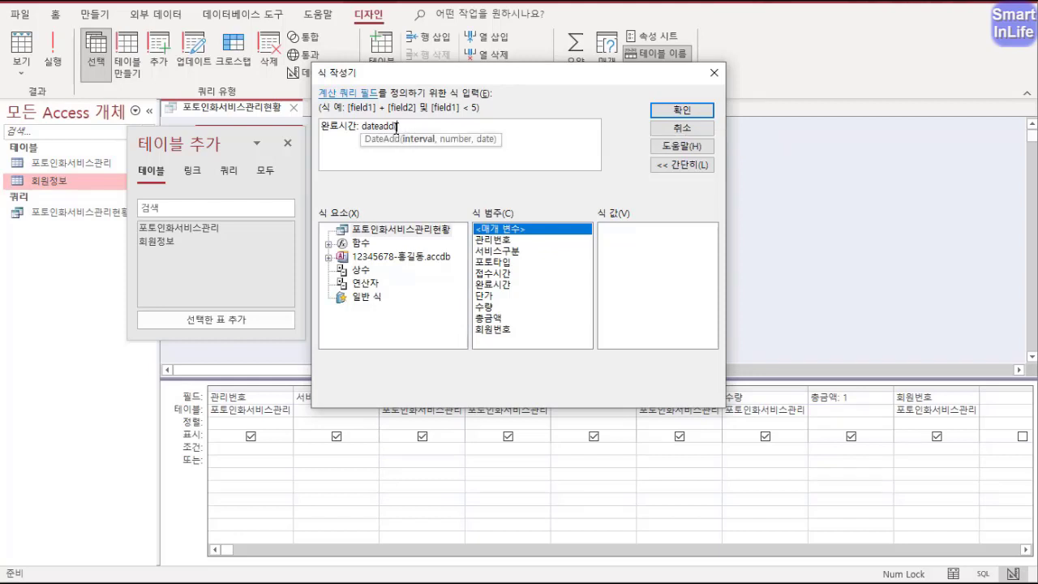
type("\"h\",")
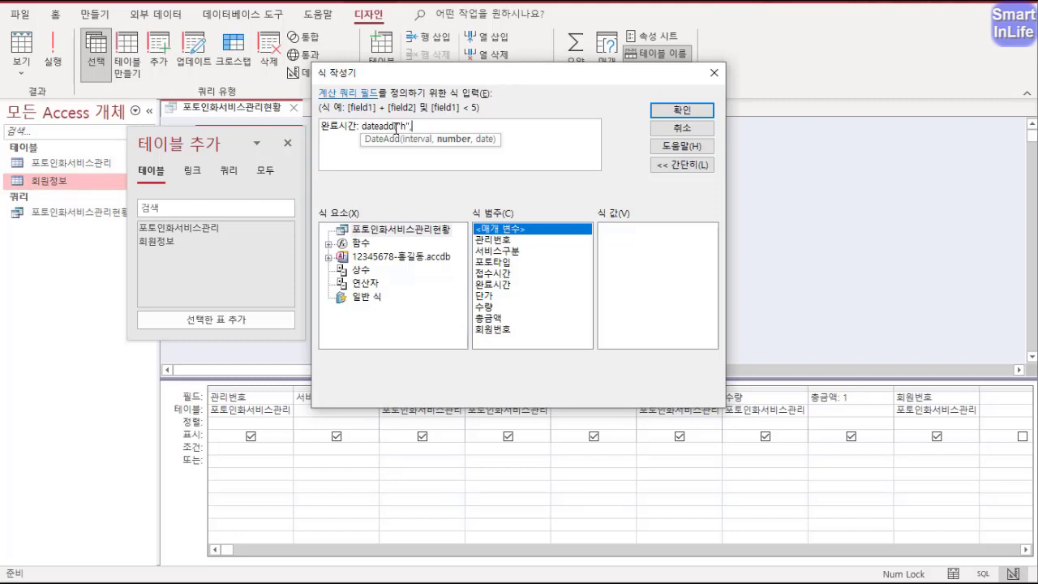
type("1,")
type("[접수")
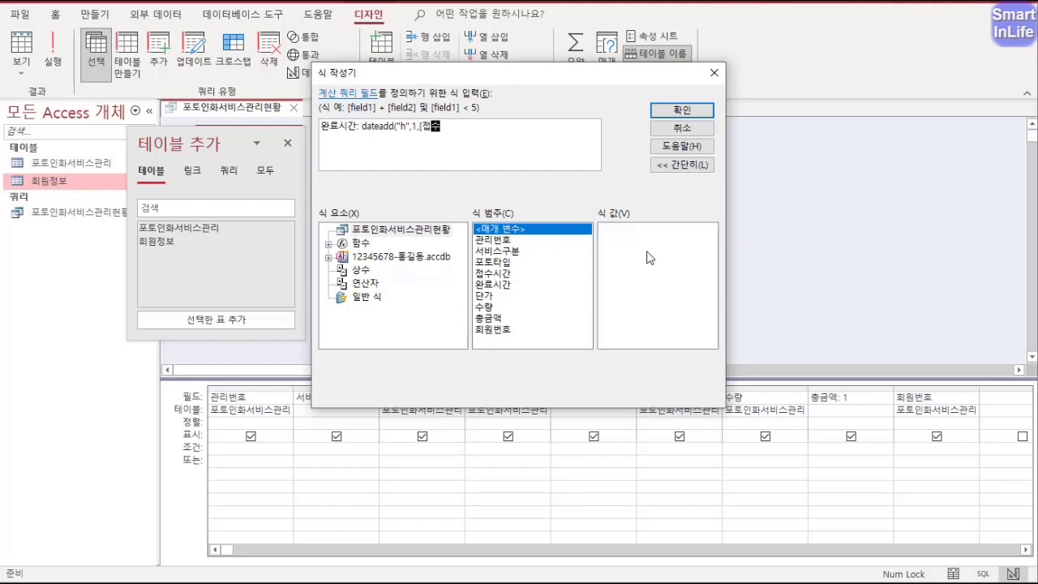
type("시간]")
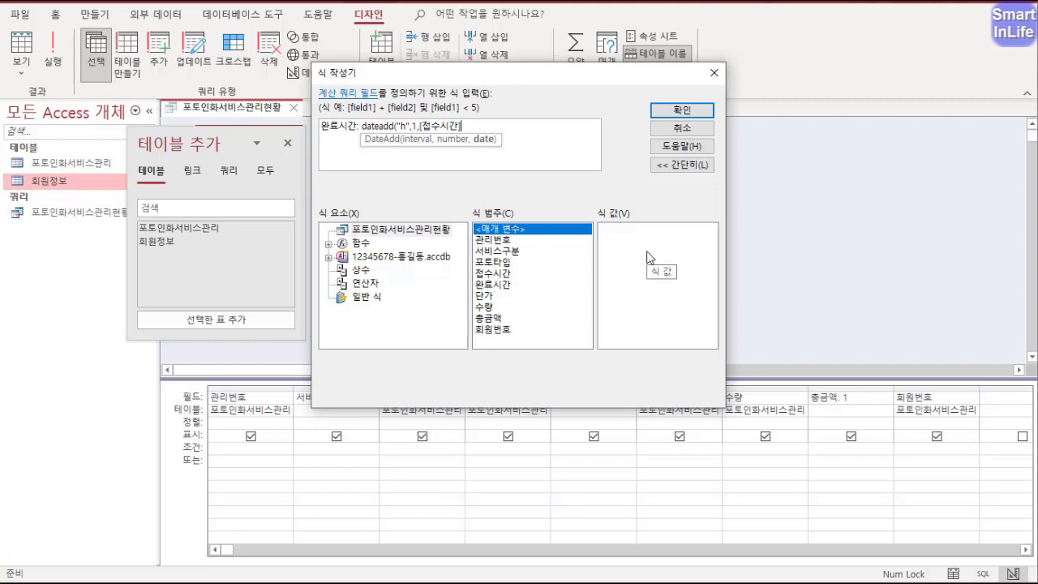
type(")")
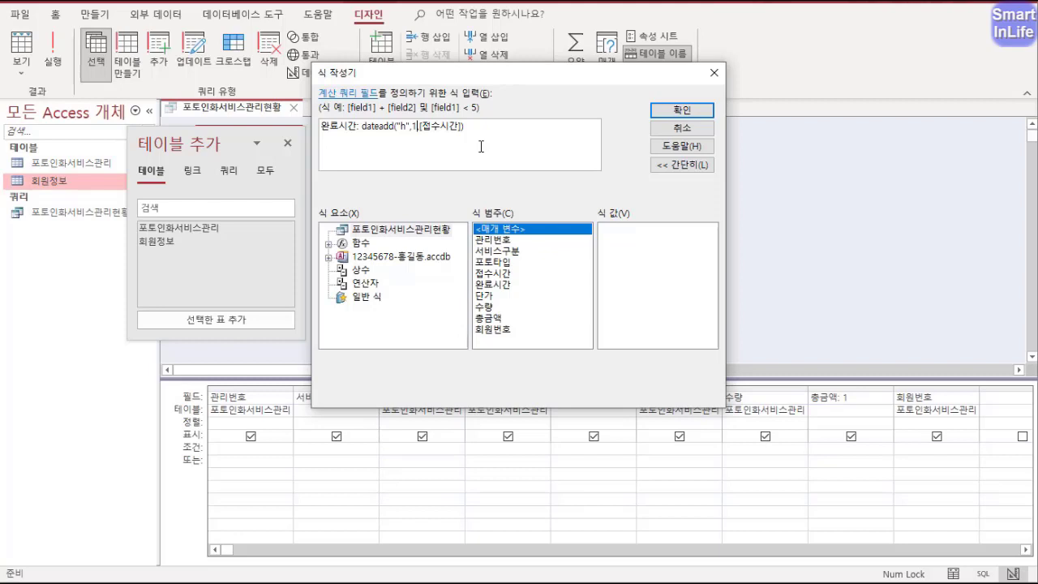
Replace the number argument 1 of the dateadd function in the 완료시간 expression with iif([수량]<50,1,2).
key("Left")
type("ㅣ")
key("Hangul")
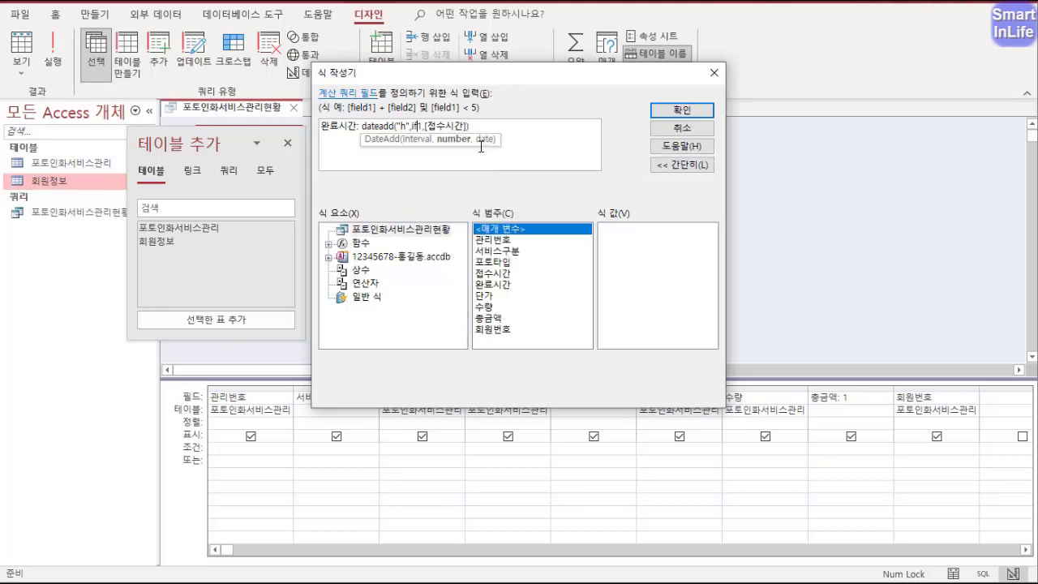
type("if")
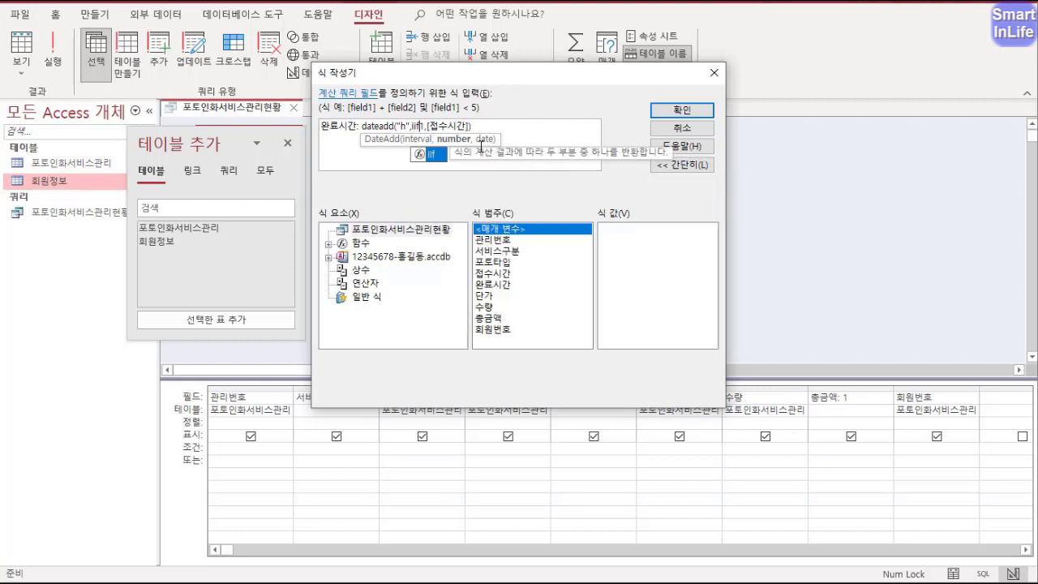
type("(")
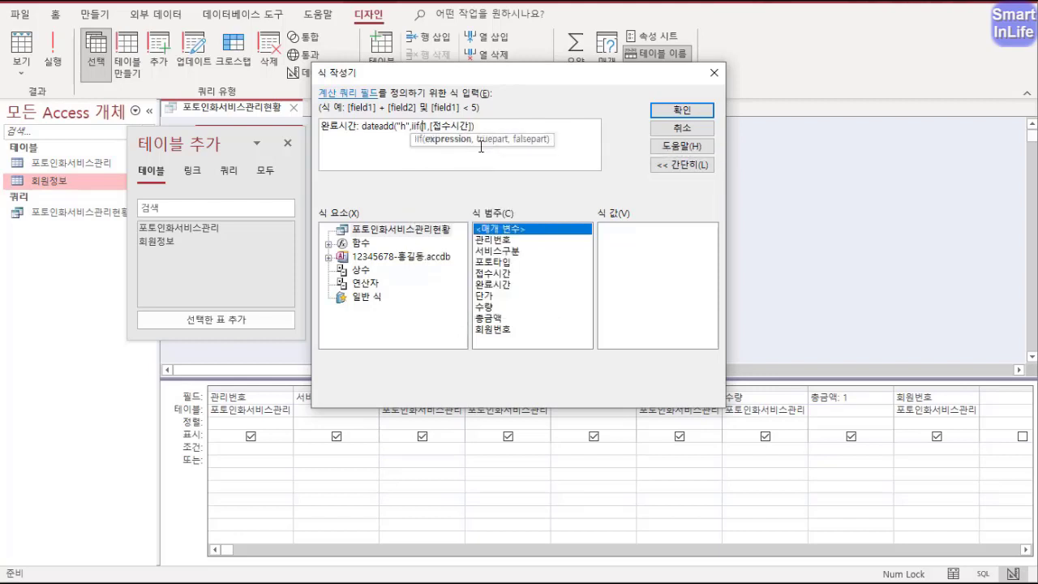
type("[수량")
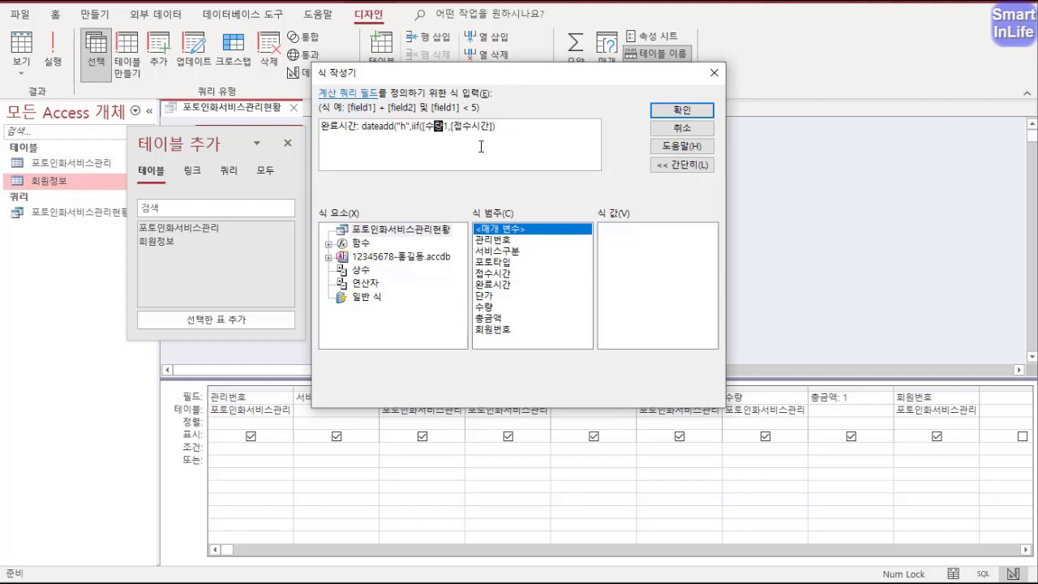
type("]<")
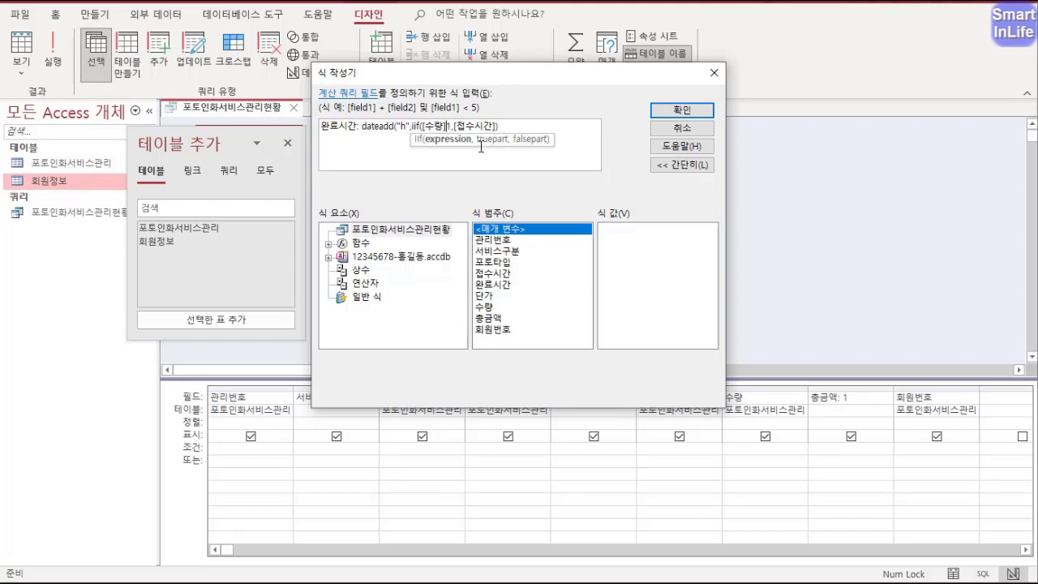
type("50,1")
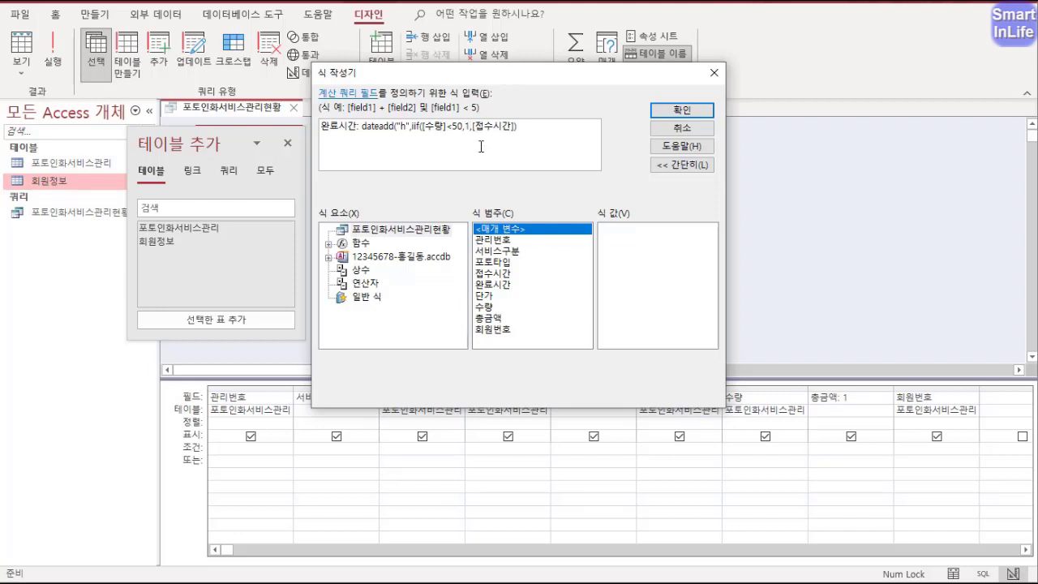
type(",2")
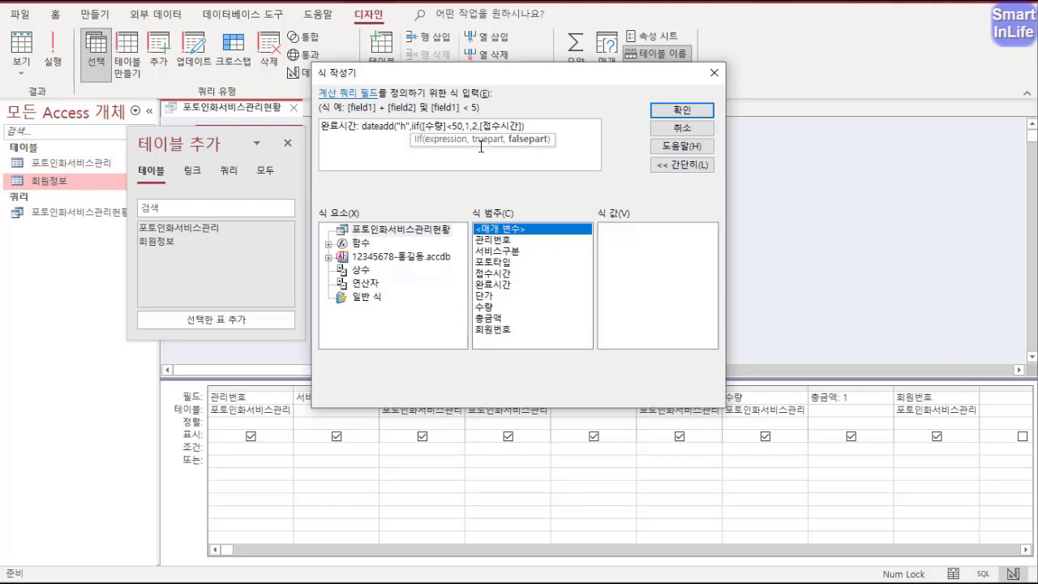
type(")")
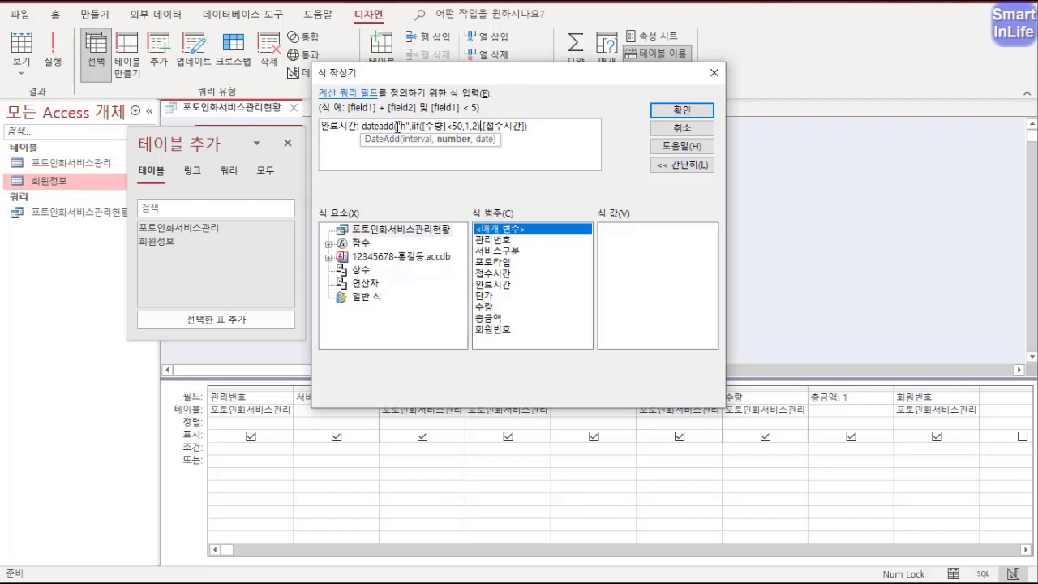
left_click_drag(396, 127, 409, 127)
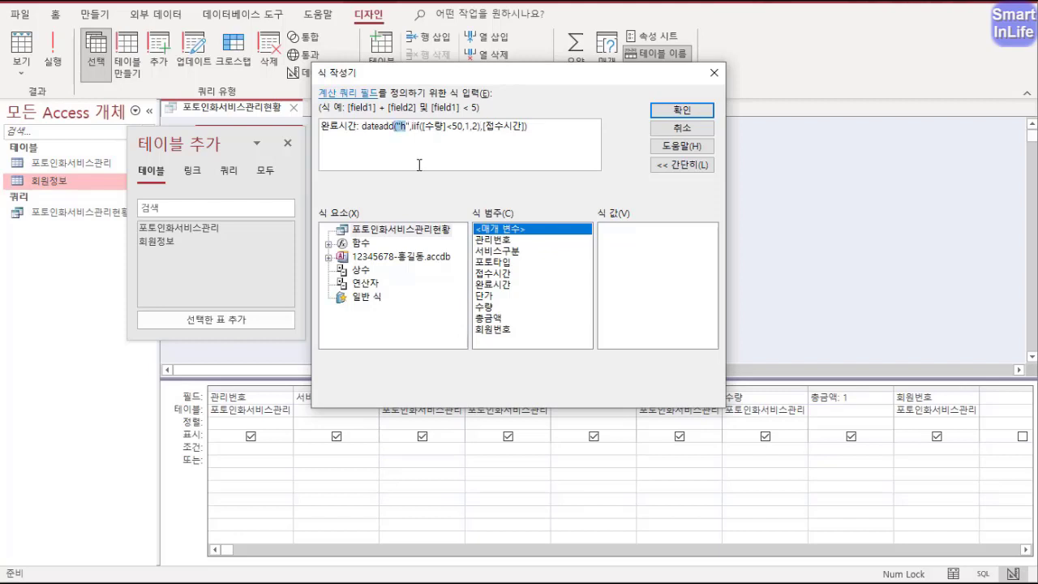
left_click(409, 126)
left_click_drag(473, 127, 435, 126)
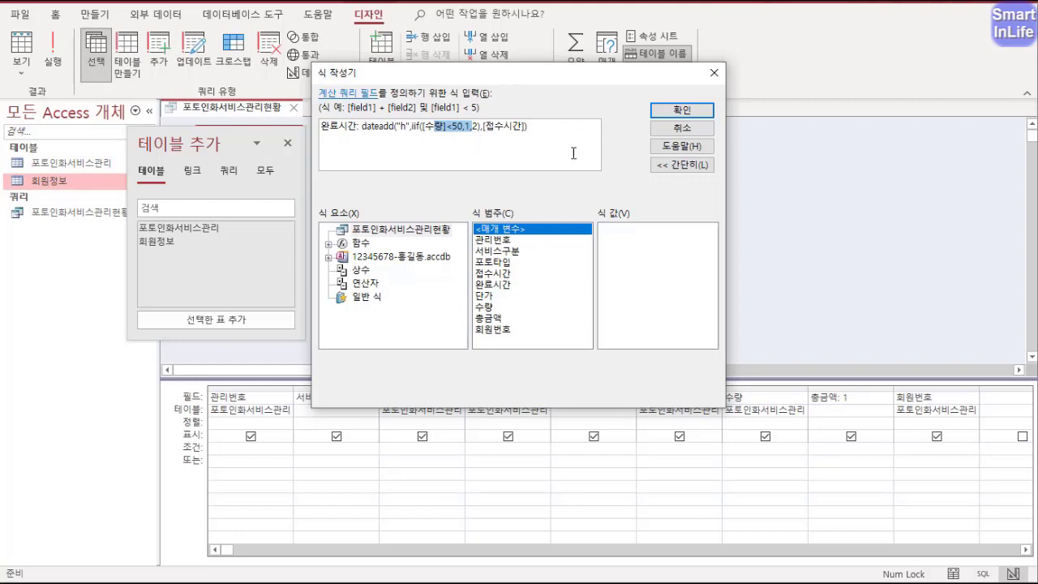
mouse_move(342, 195)
left_mouse_down()
mouse_move(500, 109)
mouse_move(590, 188)
mouse_move(462, 217)
mouse_move(369, 165)
left_mouse_up()
left_click_drag(439, 157, 443, 173)
mouse_move(445, 134)
left_mouse_down()
mouse_move(438, 161)
mouse_move(474, 160)
left_mouse_up()
mouse_move(507, 130)
left_mouse_down()
mouse_move(503, 168)
mouse_move(546, 143)
left_mouse_up()
mouse_move(549, 144)
left_mouse_down()
mouse_move(466, 162)
mouse_move(509, 204)
mouse_move(467, 275)
left_mouse_up()
mouse_move(414, 229)
left_mouse_down()
mouse_move(437, 236)
mouse_move(410, 285)
left_mouse_up()
left_click_drag(479, 294, 445, 341)
mouse_move(571, 195)
left_mouse_down()
mouse_move(638, 192)
mouse_move(640, 230)
mouse_move(610, 268)
mouse_move(658, 242)
left_mouse_up()
mouse_move(618, 309)
left_mouse_down()
mouse_move(644, 321)
mouse_move(667, 355)
mouse_move(638, 361)
mouse_move(418, 292)
mouse_move(631, 292)
mouse_move(519, 349)
left_mouse_up()
mouse_move(403, 129)
left_mouse_down()
mouse_move(469, 135)
mouse_move(470, 176)
left_mouse_up()
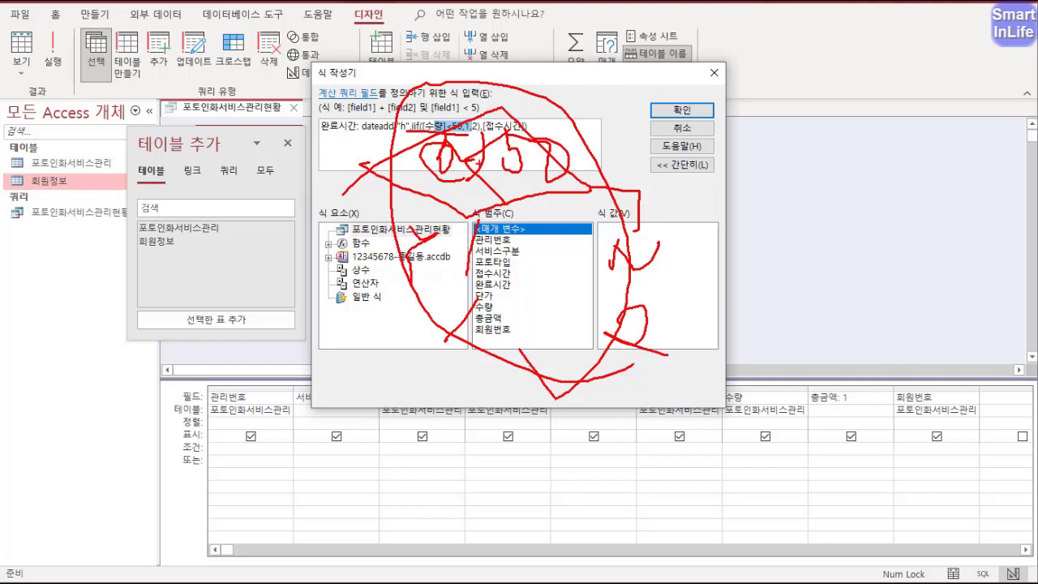
left_click_drag(478, 162, 486, 155)
key("Escape")
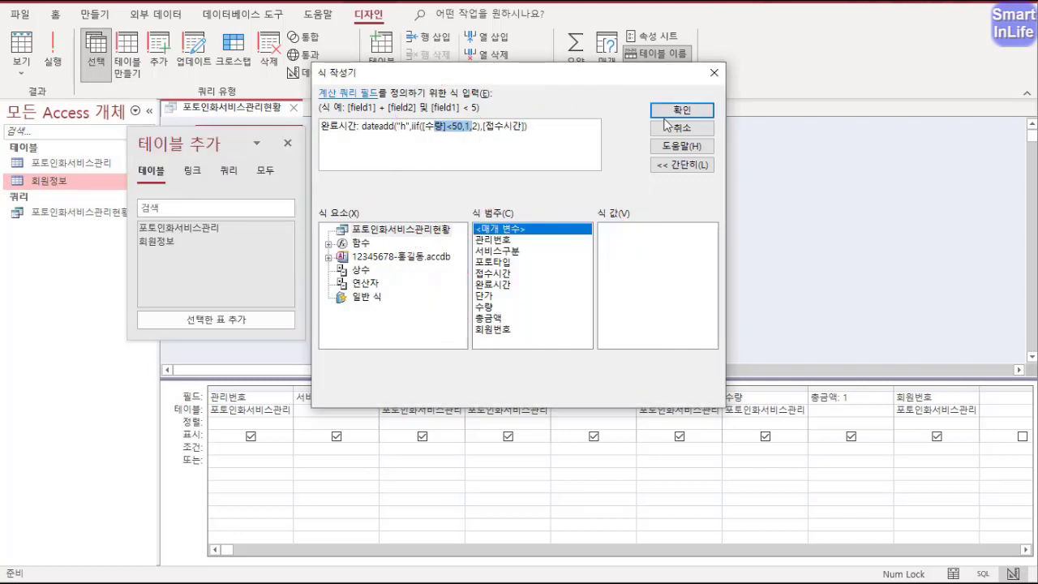
Apply the completed 완료시간 expression to its query column.
left_click(554, 133)
left_click_drag(552, 135, 338, 115)
left_click(528, 121)
left_click_drag(549, 129, 298, 119)
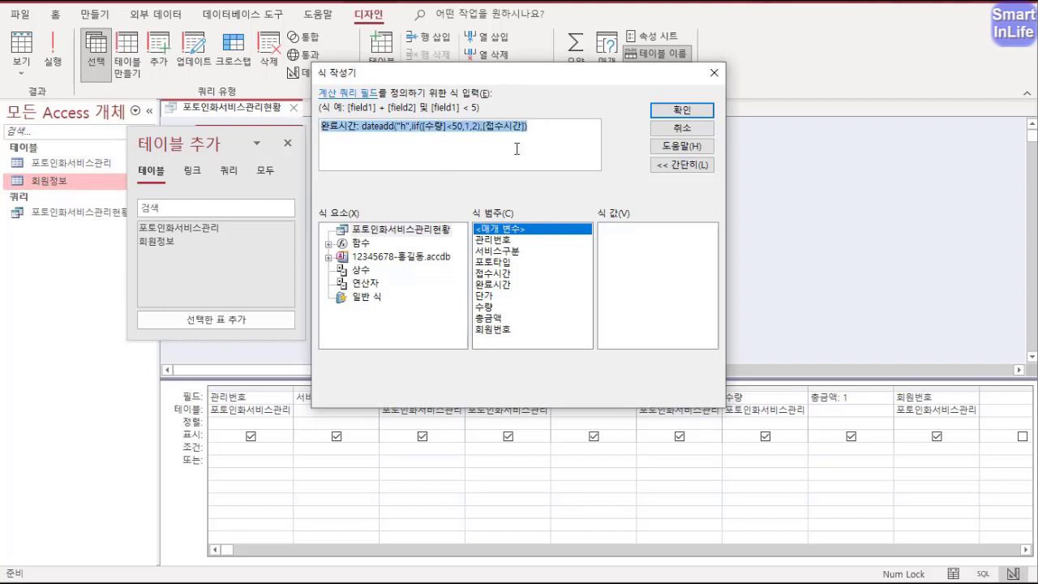
left_click(672, 111)
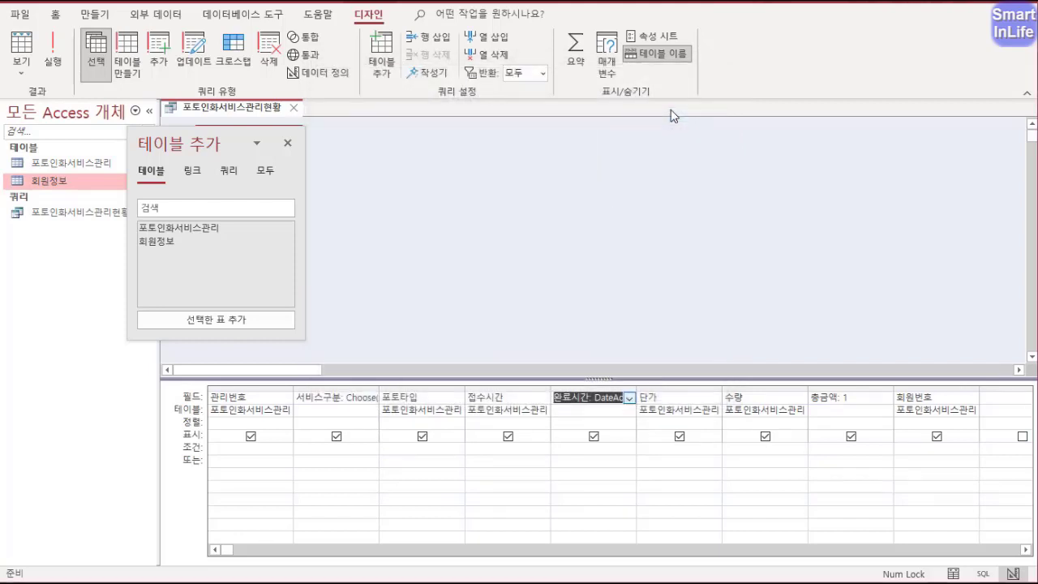
key("Tab")
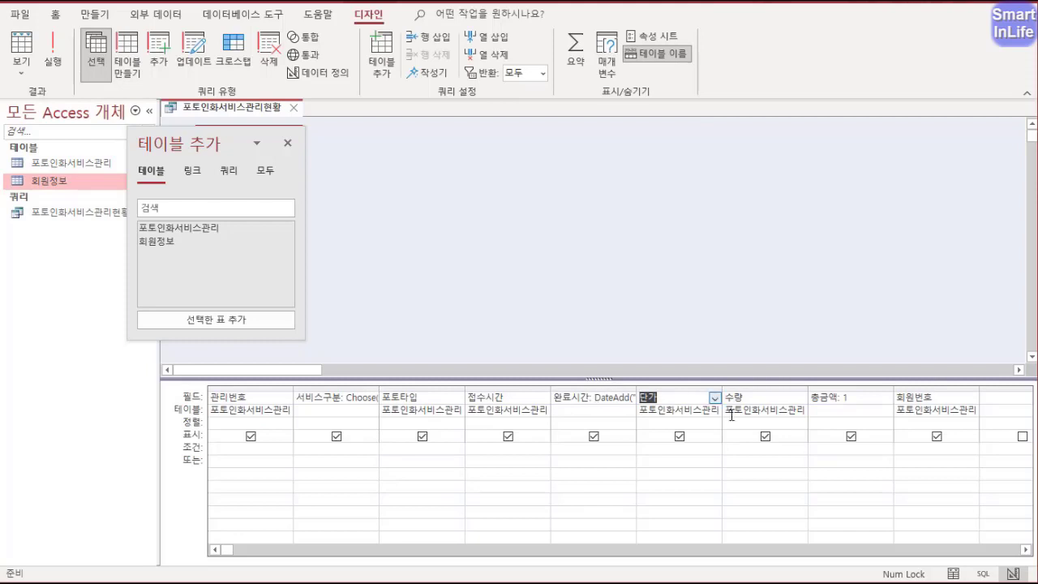
Replace the placeholder 1 of the 총금액 column with the expression [단가]*[수량] in the Expression Builder.
left_click(844, 399)
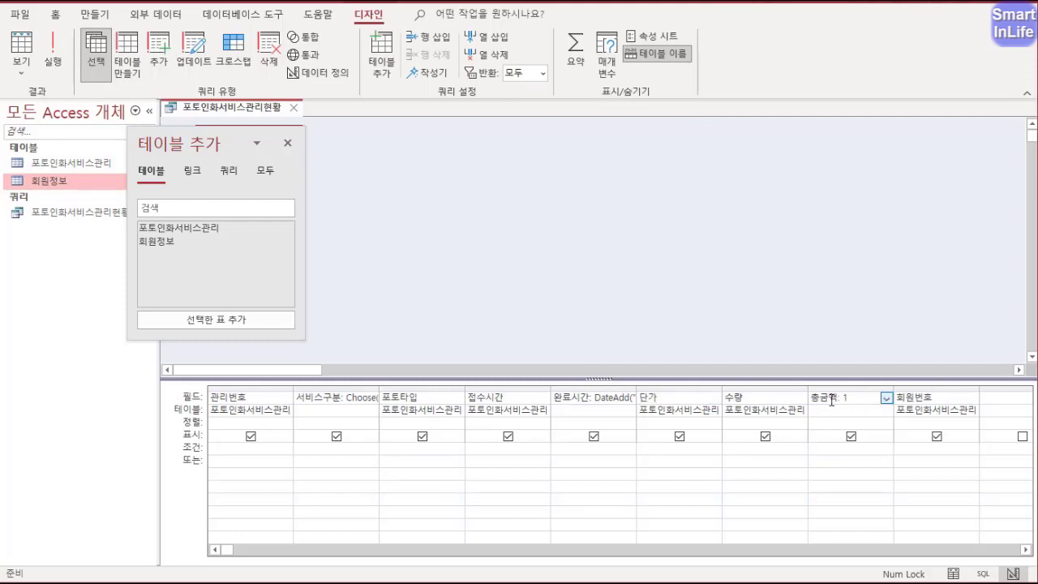
right_click(833, 400)
left_click(863, 517)
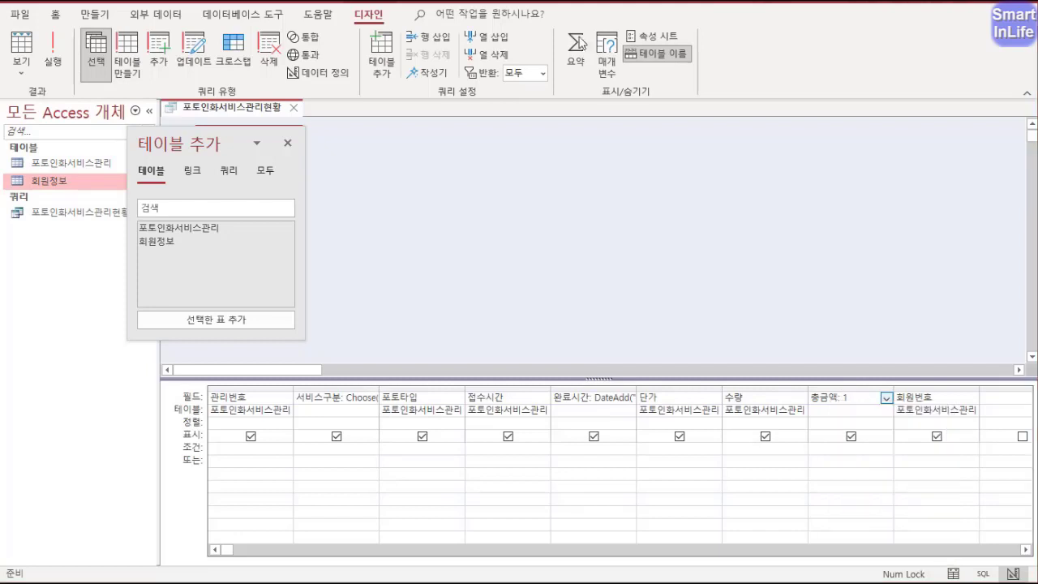
key("BackSpace")
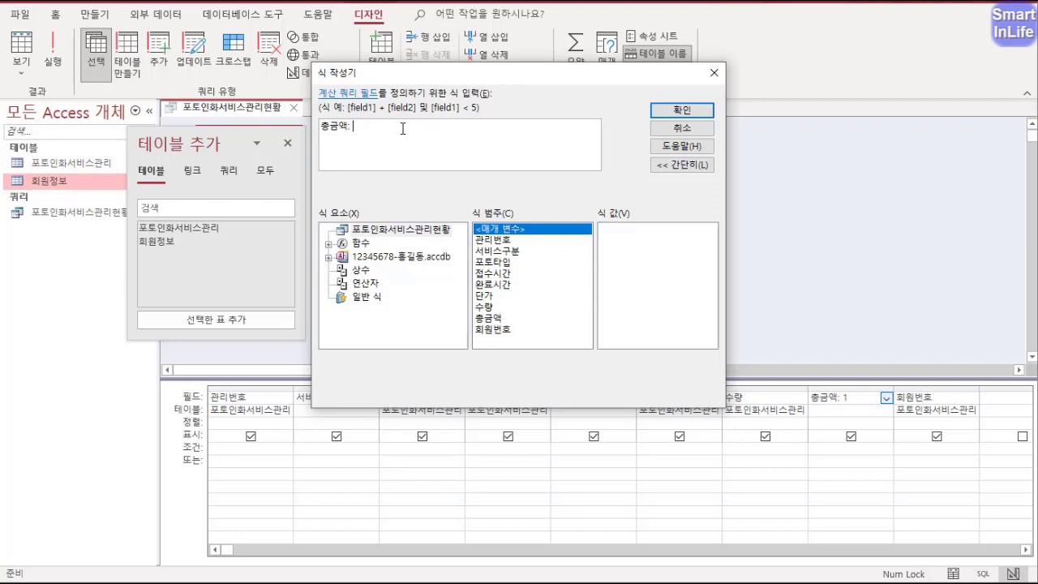
type("[단가]")
type("*")
type("[수량")
Extend the 총금액 expression to iif([단가]*[수량]<30000,30000,[단가]*[수량]).
type("iif")
type("(")
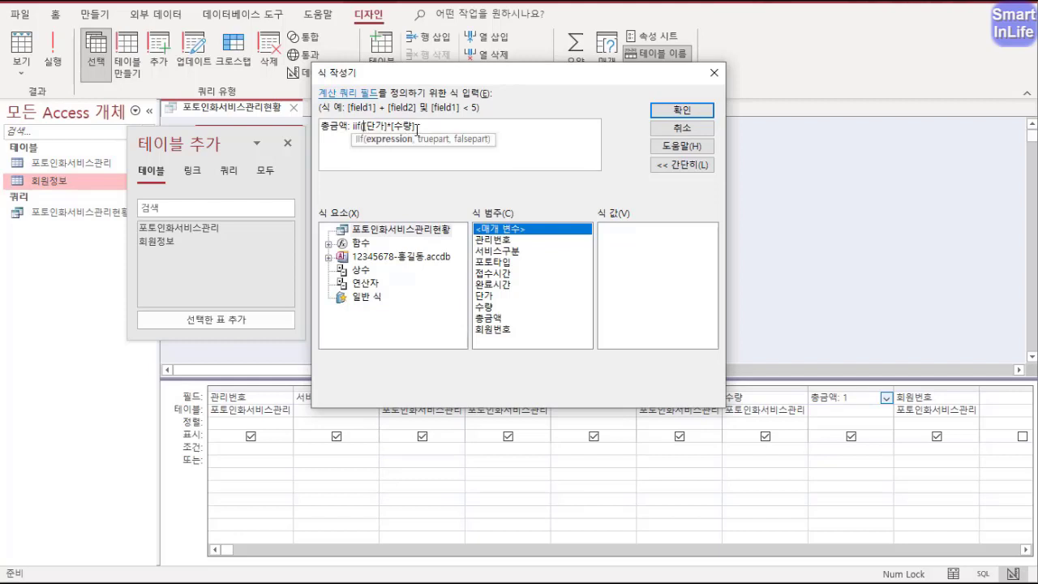
left_click(417, 128)
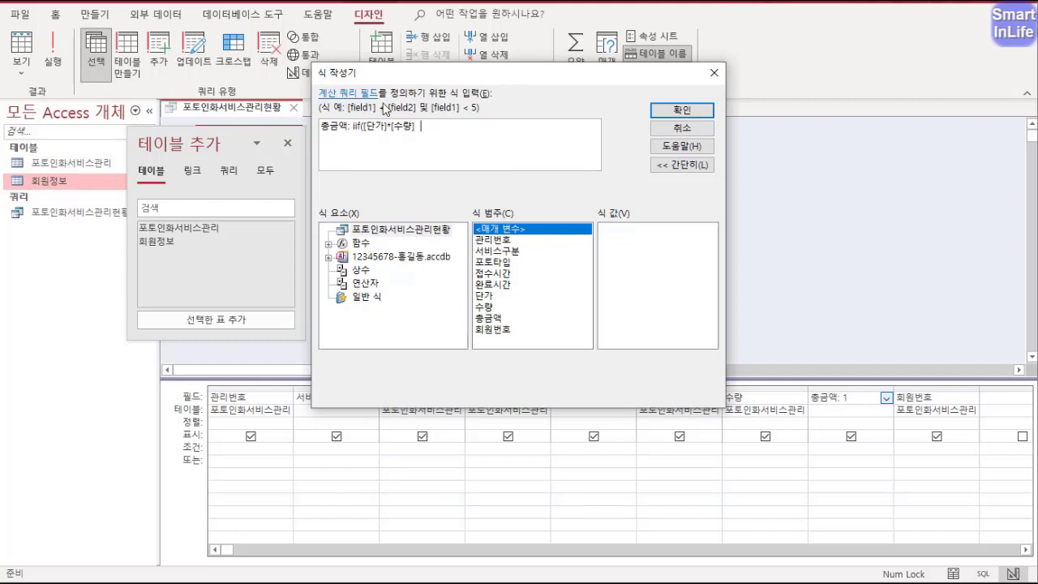
type("<30000")
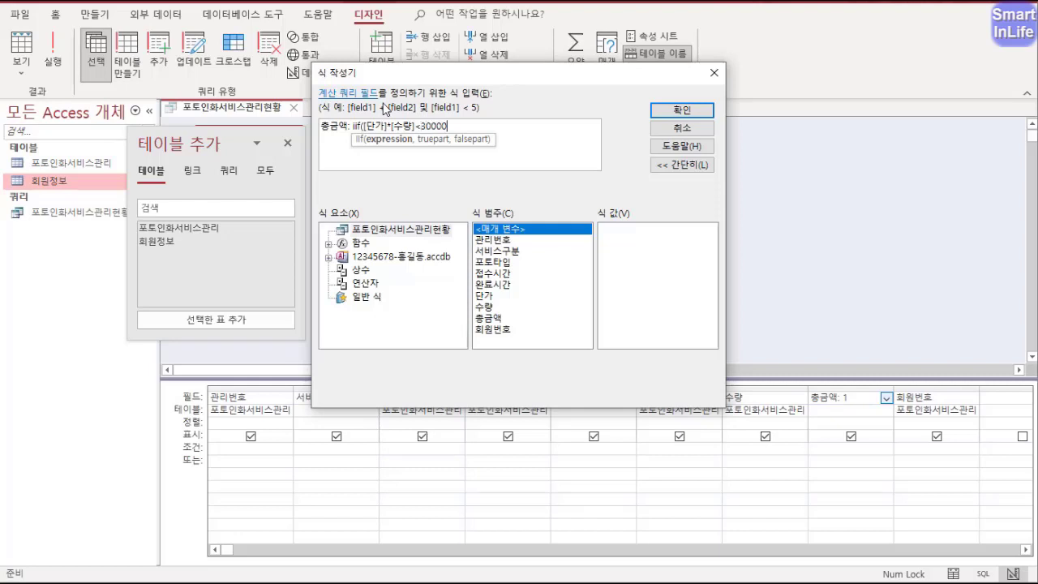
type(",")
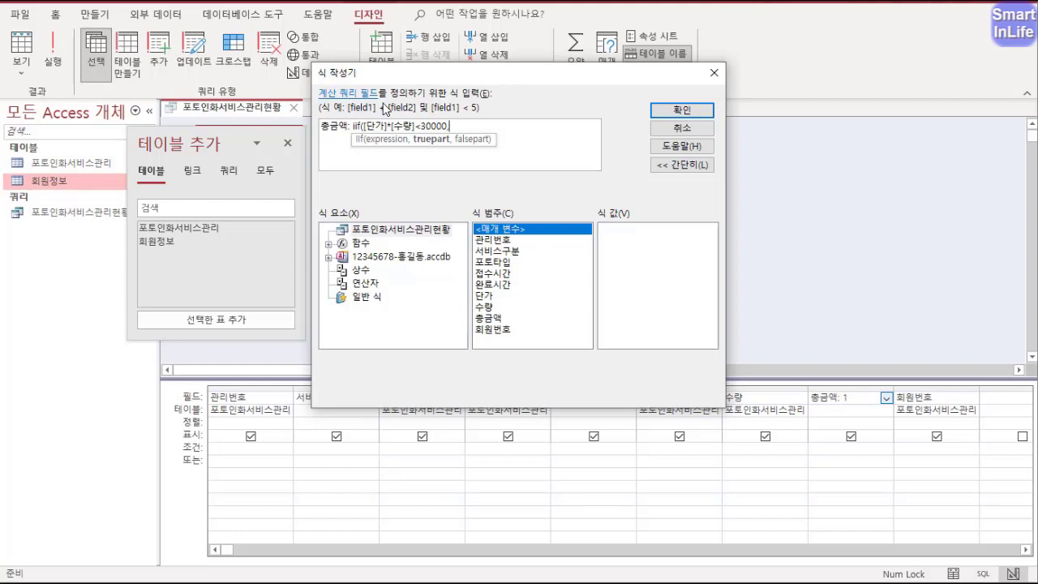
type("30000")
left_click_drag(361, 126, 416, 127)
key("ctrl+c")
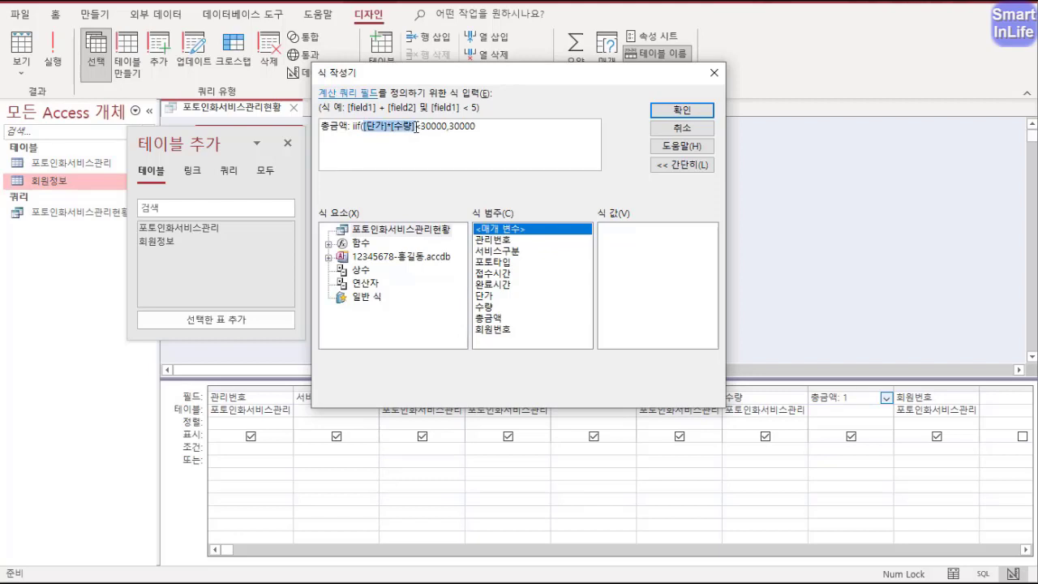
key("End")
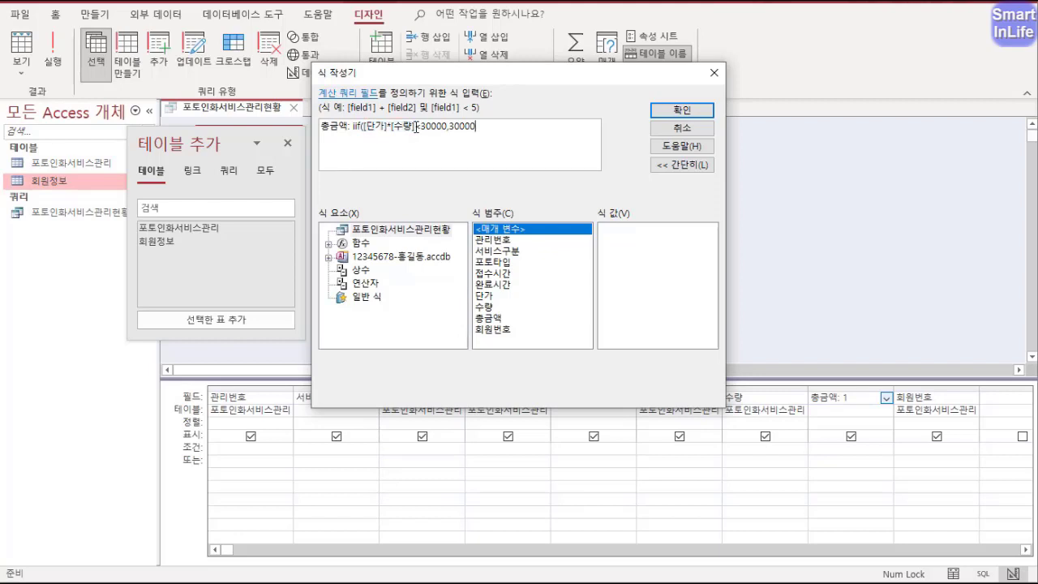
type(",")
key("ctrl+v")
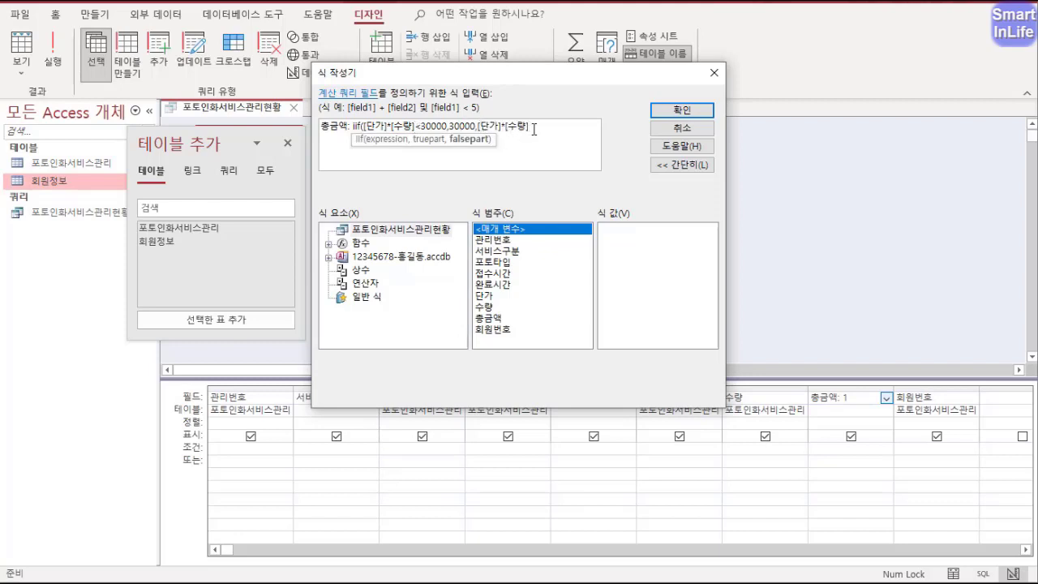
type(")")
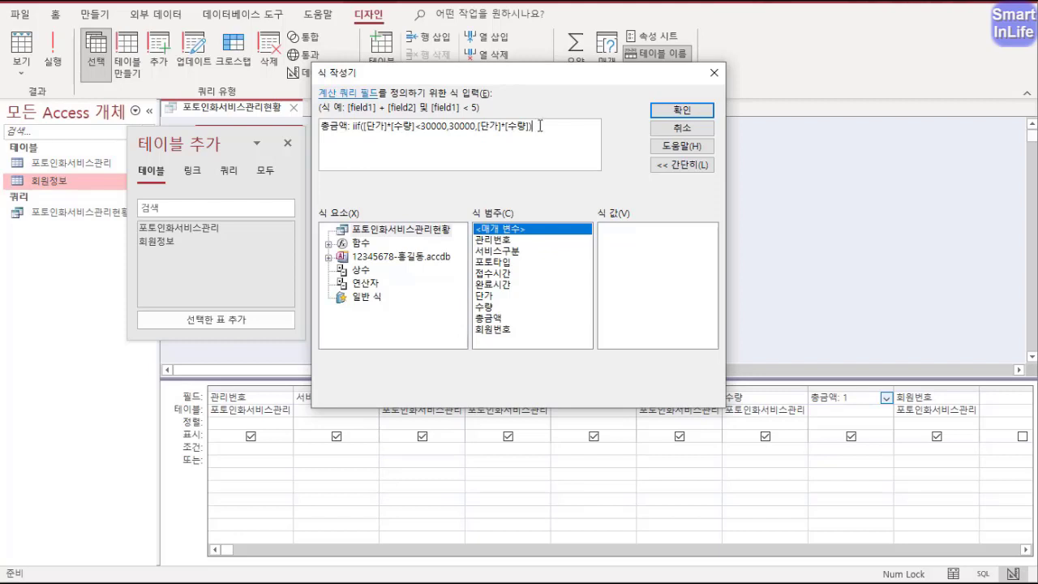
Apply the finished 총금액 expression to its query column.
left_click(476, 128)
left_click_drag(476, 128, 516, 120)
left_click_drag(536, 127, 304, 138)
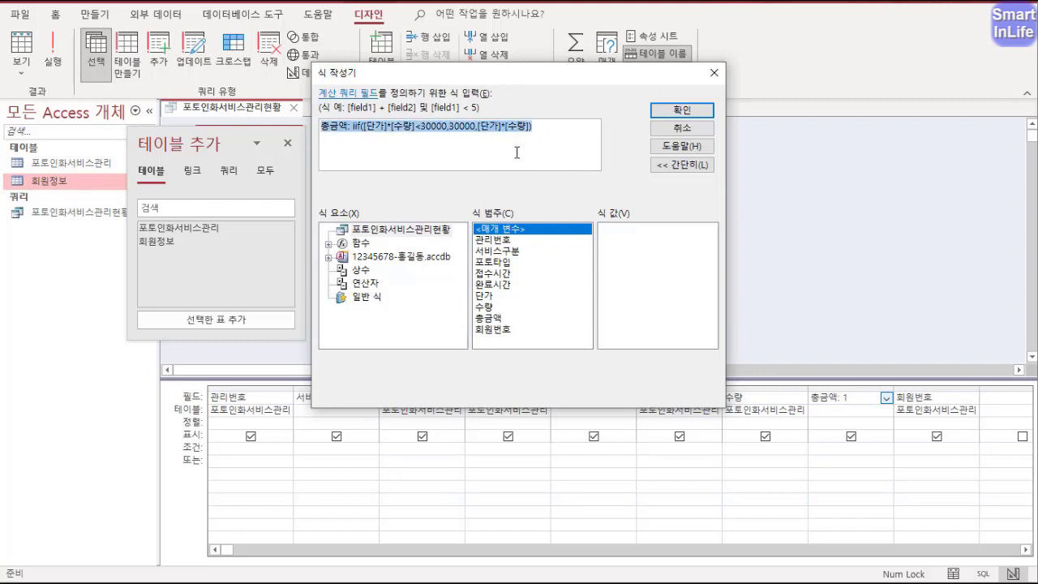
left_click(686, 111)
key("Tab")
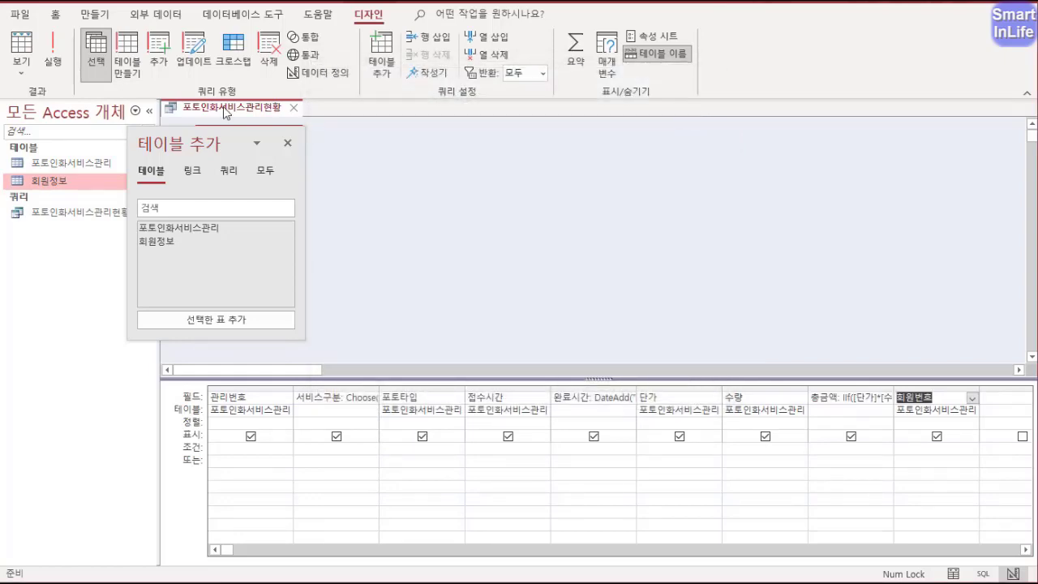
Show the query results as a datasheet and fit the 완료시간 column's width to its contents.
right_click(223, 106)
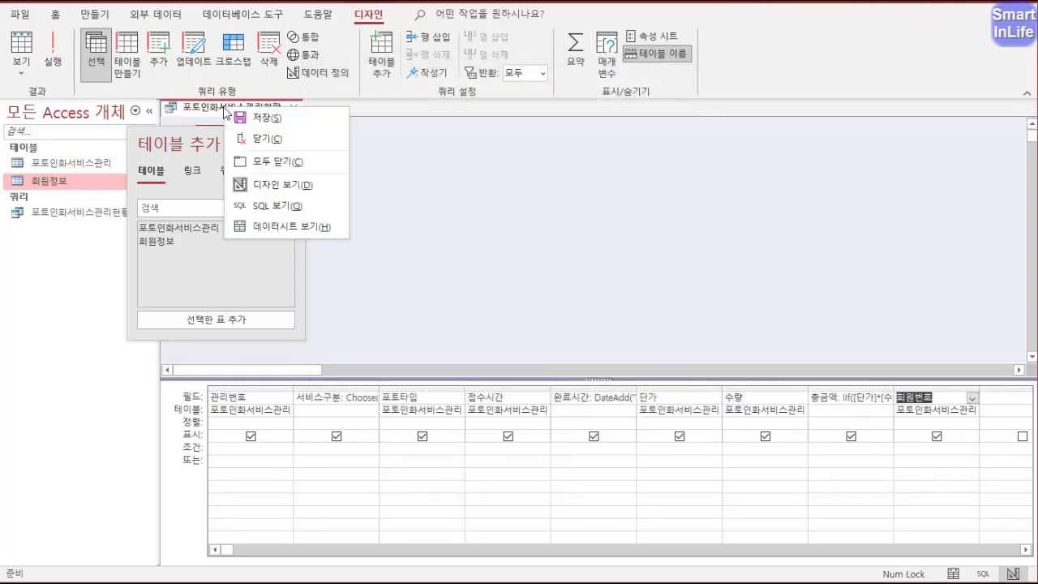
left_click(286, 224)
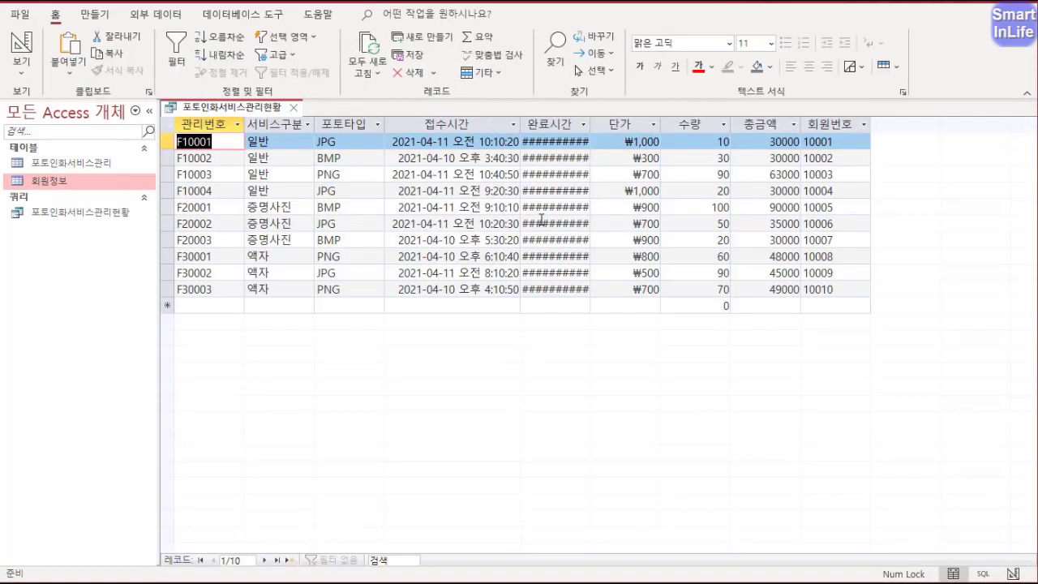
double_click(591, 128)
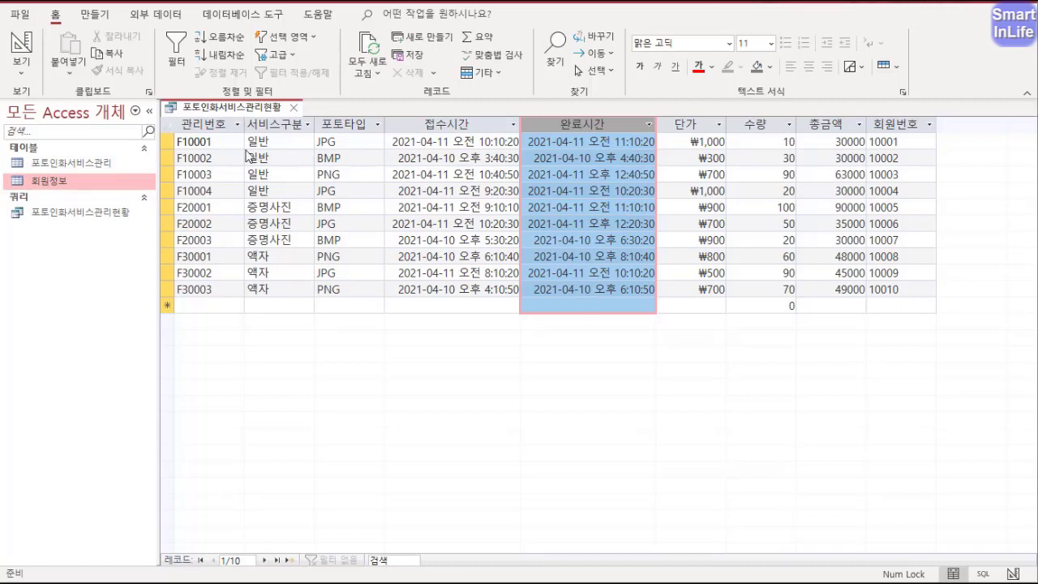
Return to the query design and open the field properties of the 완료시간 column.
right_click(220, 110)
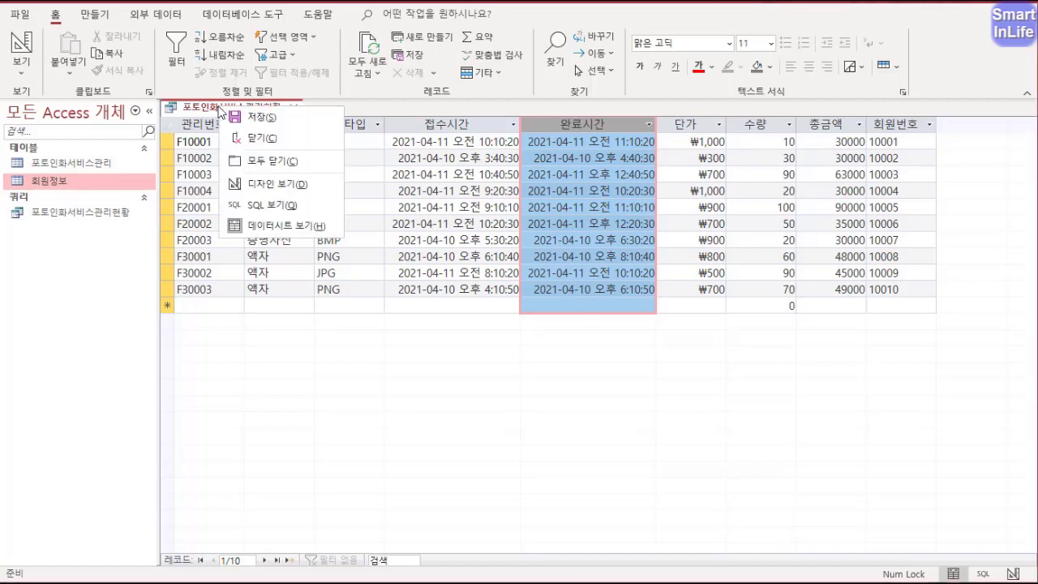
left_click(272, 184)
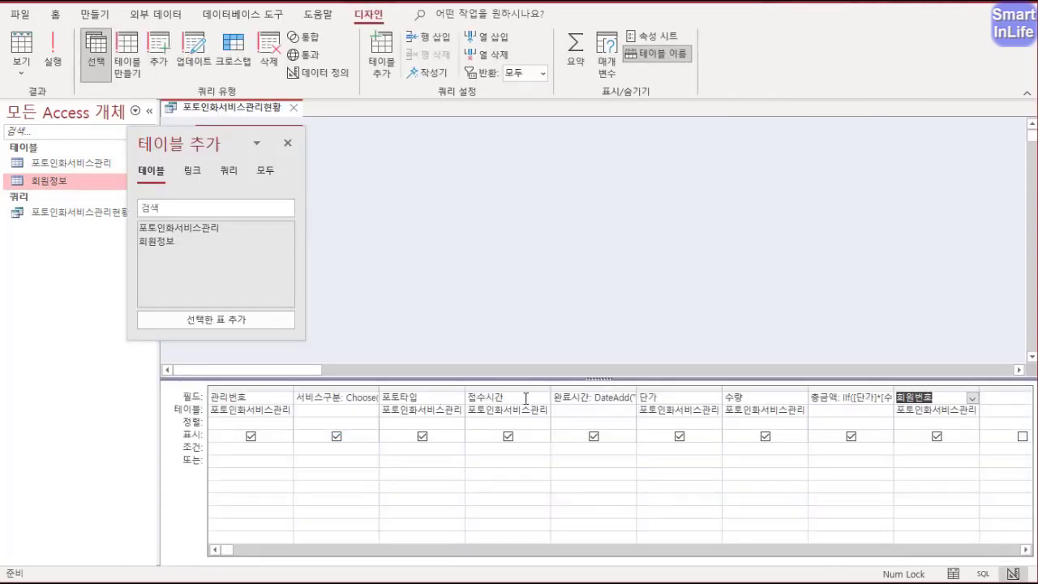
left_click(568, 399)
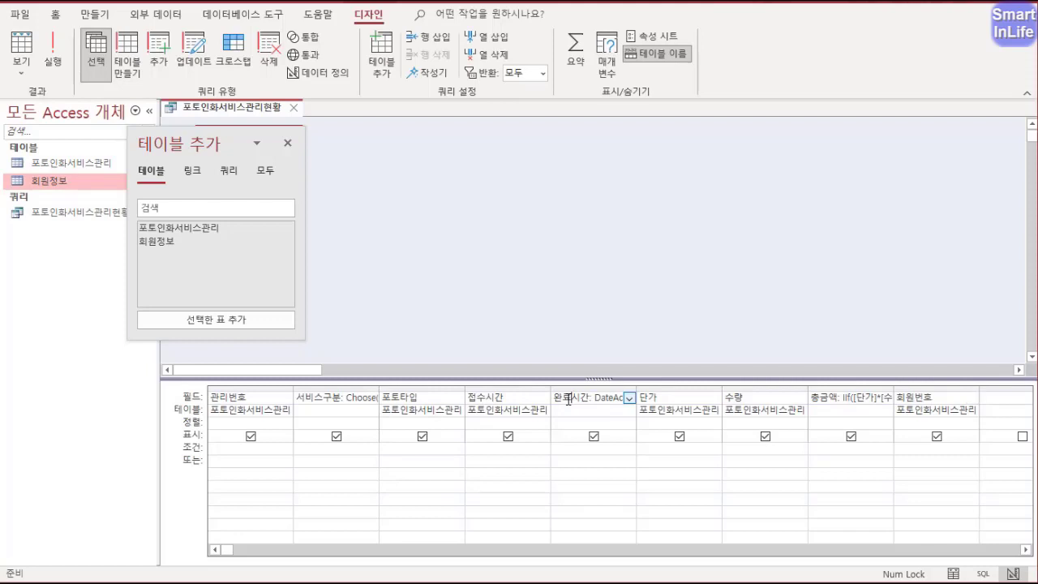
right_click(568, 399)
left_click(600, 554)
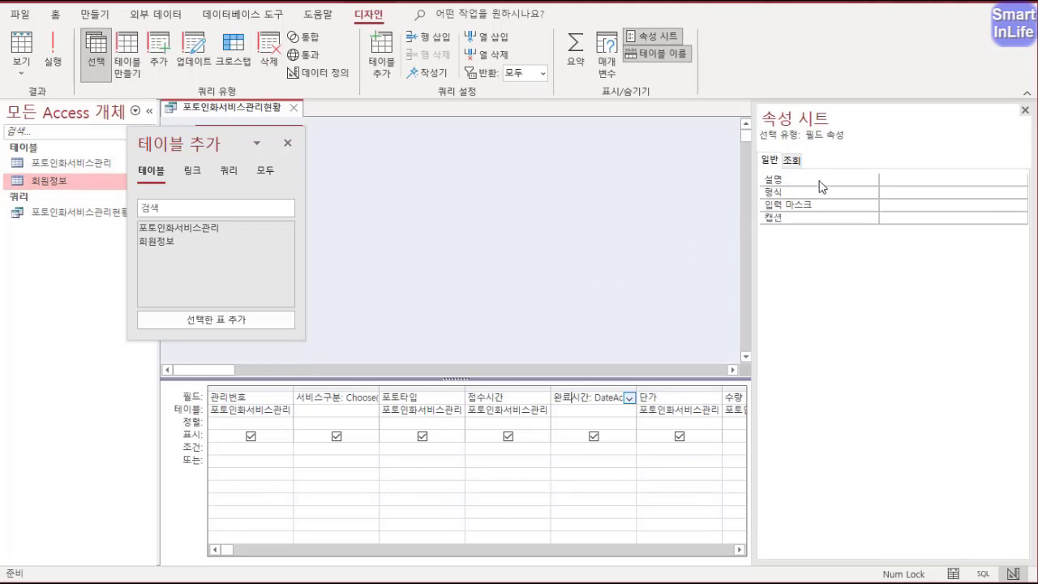
Set the 완료시간 column's format (형식) to 기본 날짜.
left_click(990, 192)
left_click(1021, 193)
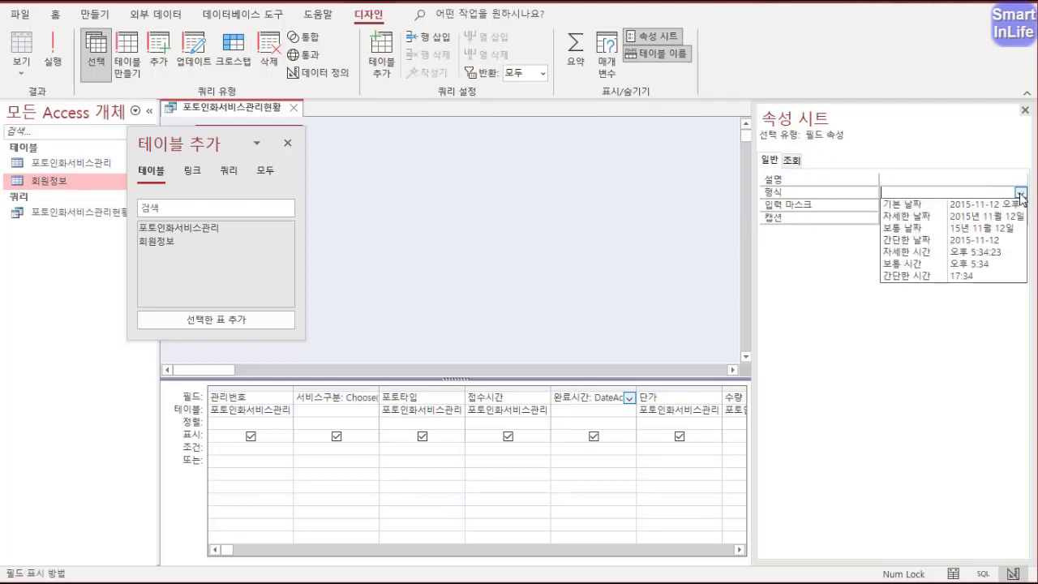
left_click(970, 207)
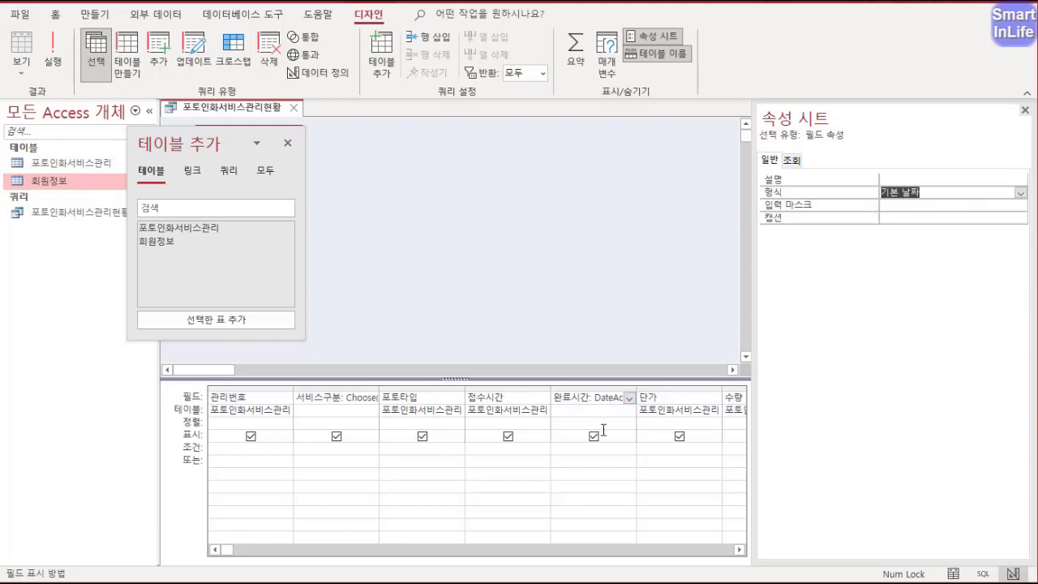
Set the format (형식) of the 총금액 column to 통화.
scroll(675, 401, "right", 2)
left_click(678, 398)
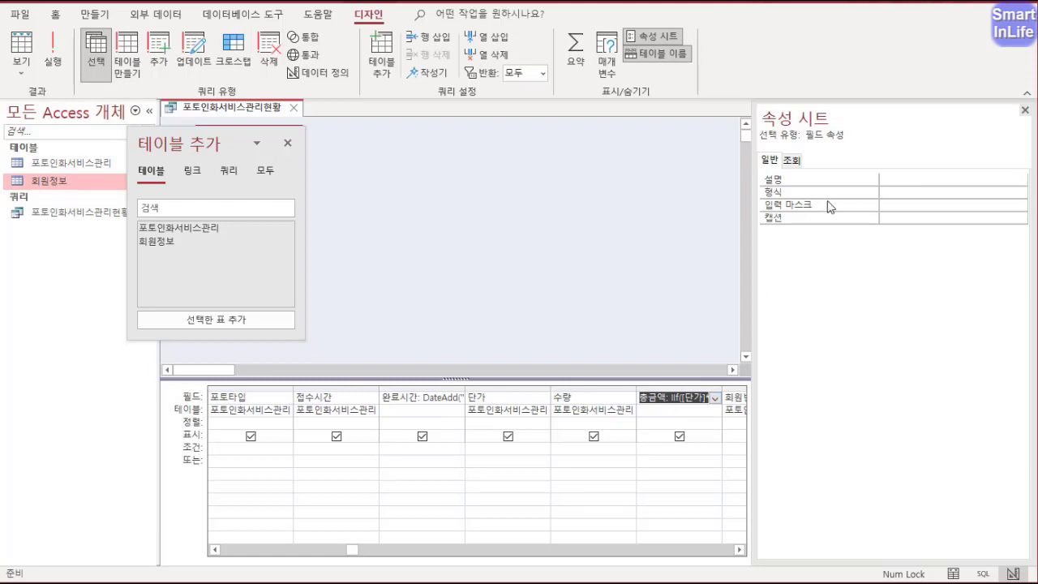
left_click(904, 194)
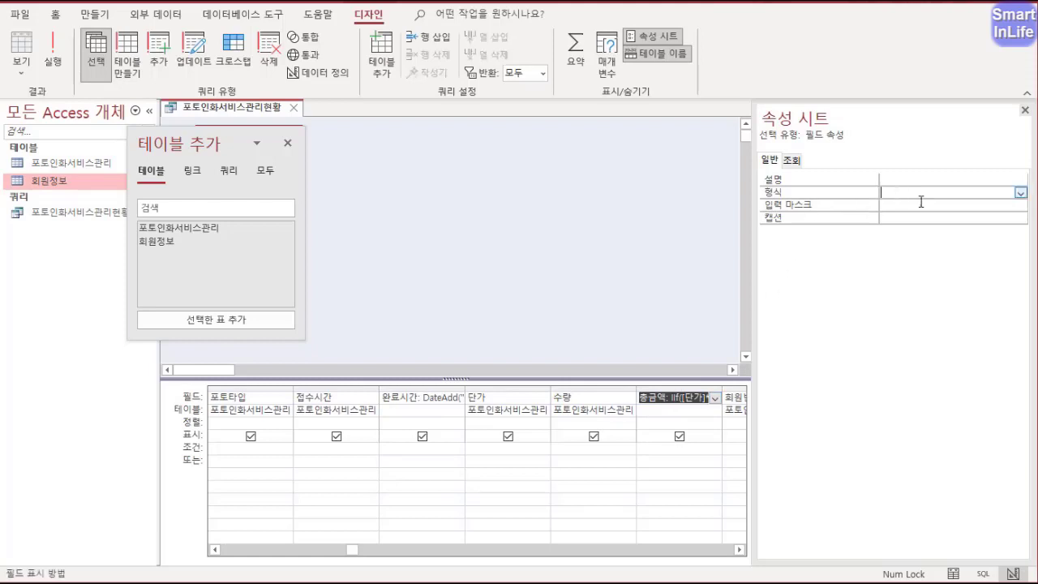
left_click(1020, 193)
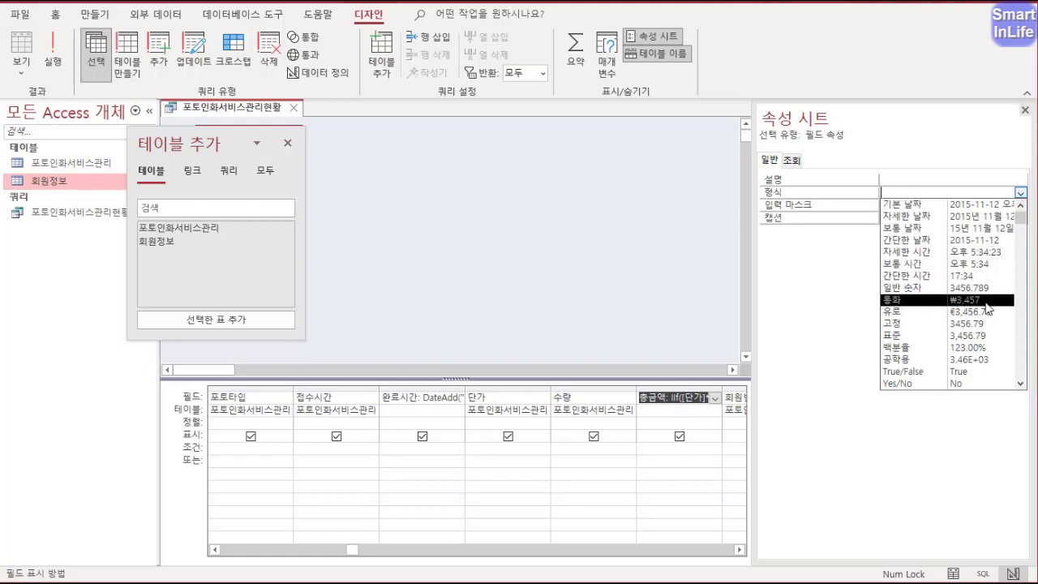
left_click(931, 301)
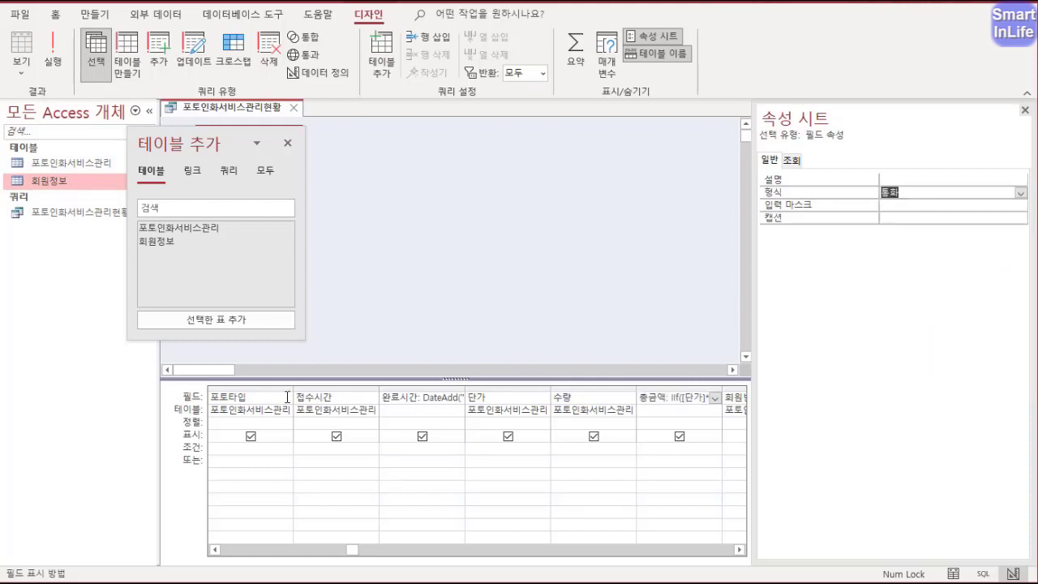
Sort the query by the 접수시간 column in ascending order (오름차순).
left_click(321, 400)
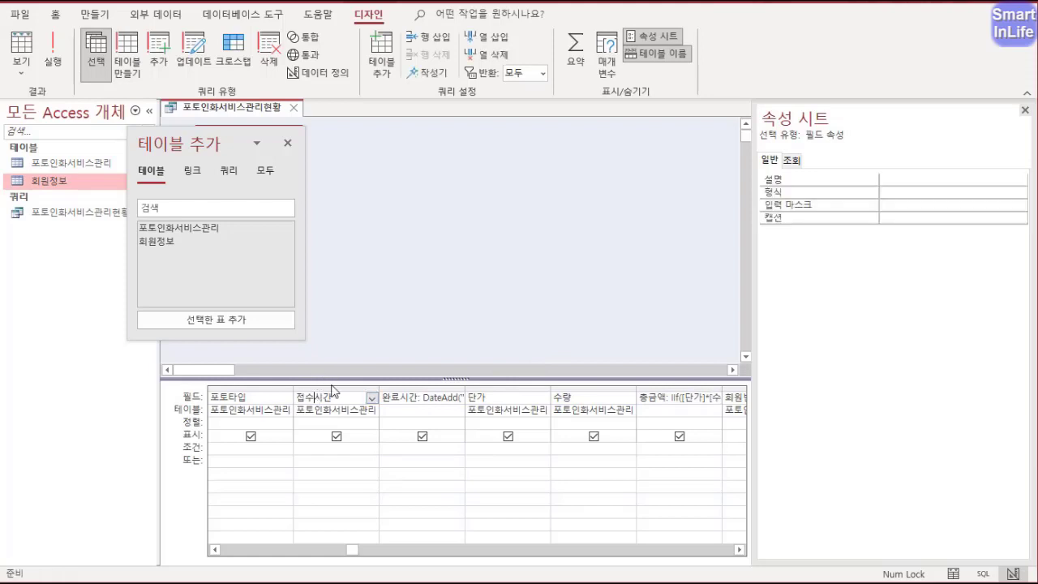
left_click_drag(333, 371, 341, 404)
mouse_move(198, 418)
left_mouse_down()
mouse_move(197, 408)
mouse_move(317, 429)
left_mouse_up()
key("Escape")
left_click(328, 424)
left_click(372, 423)
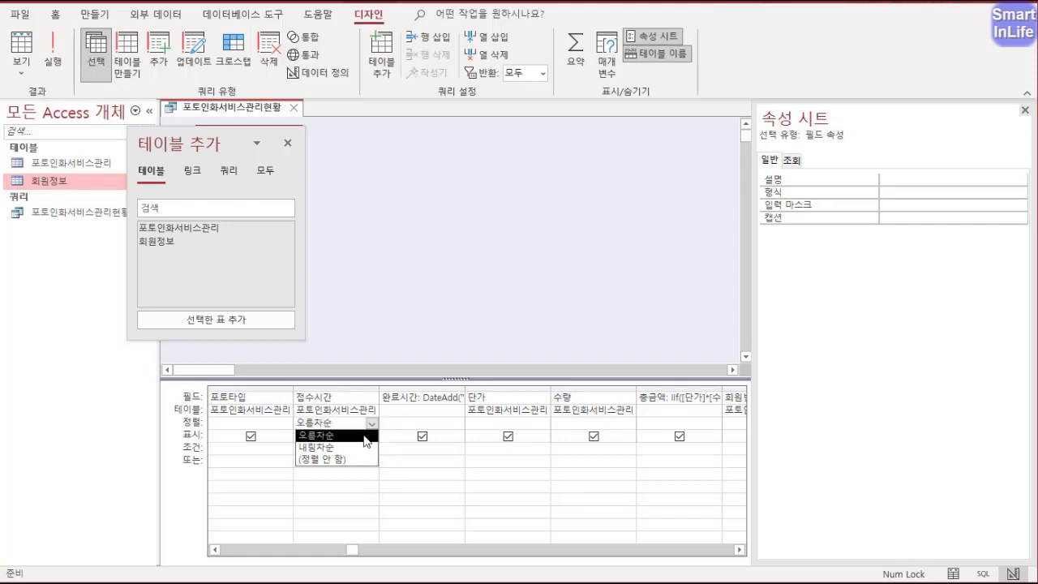
left_click(364, 436)
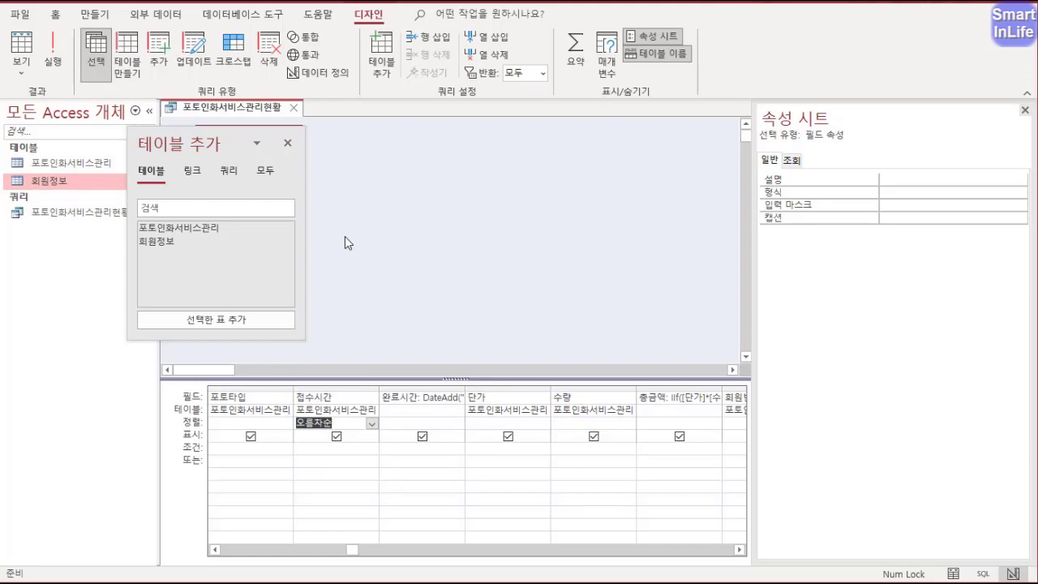
Show the query results as a datasheet, then close the 포토인화서비스관리현황 query and save its design changes.
right_click(244, 112)
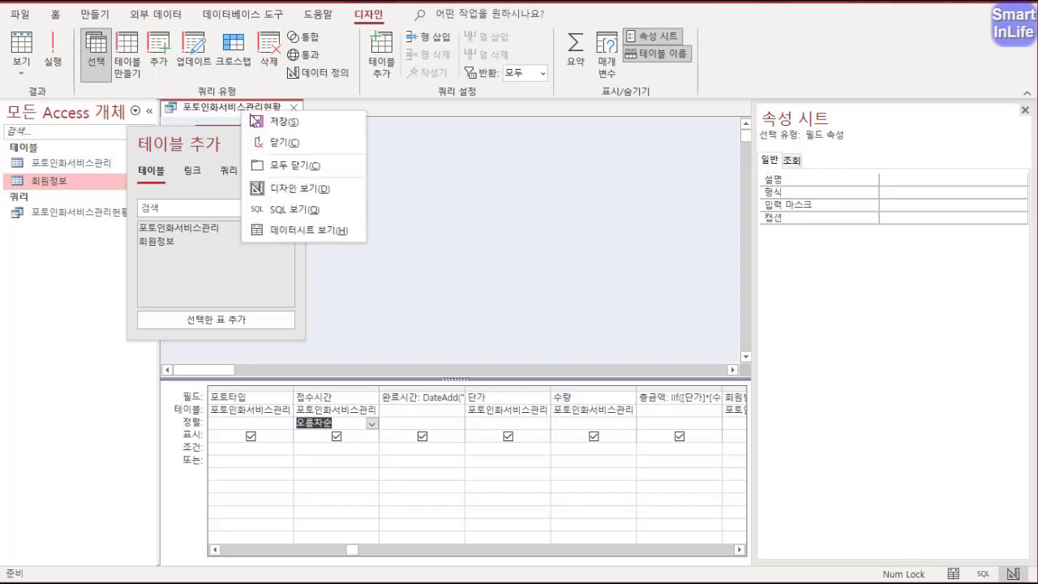
left_click(308, 229)
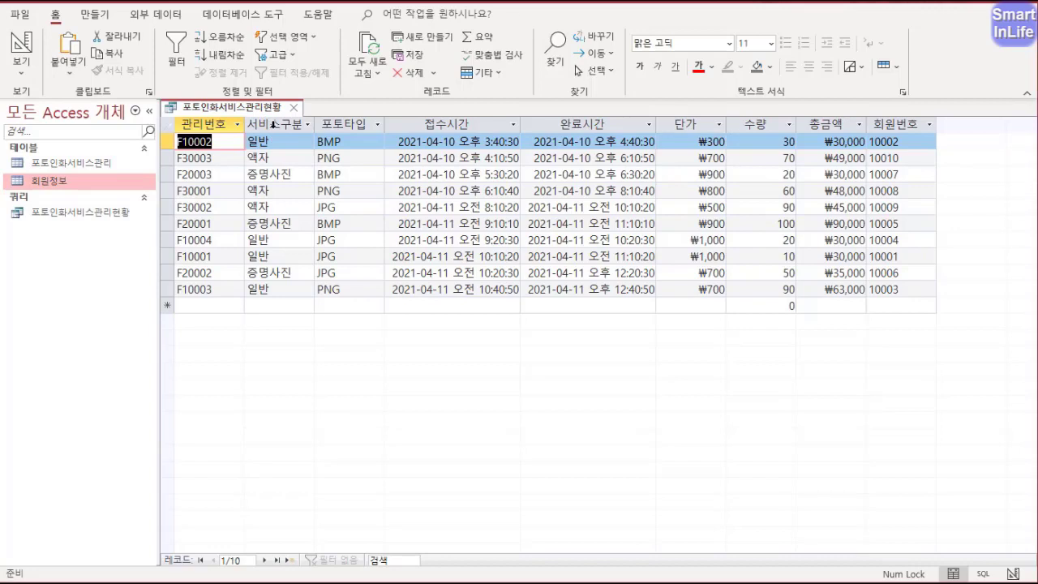
left_click(294, 111)
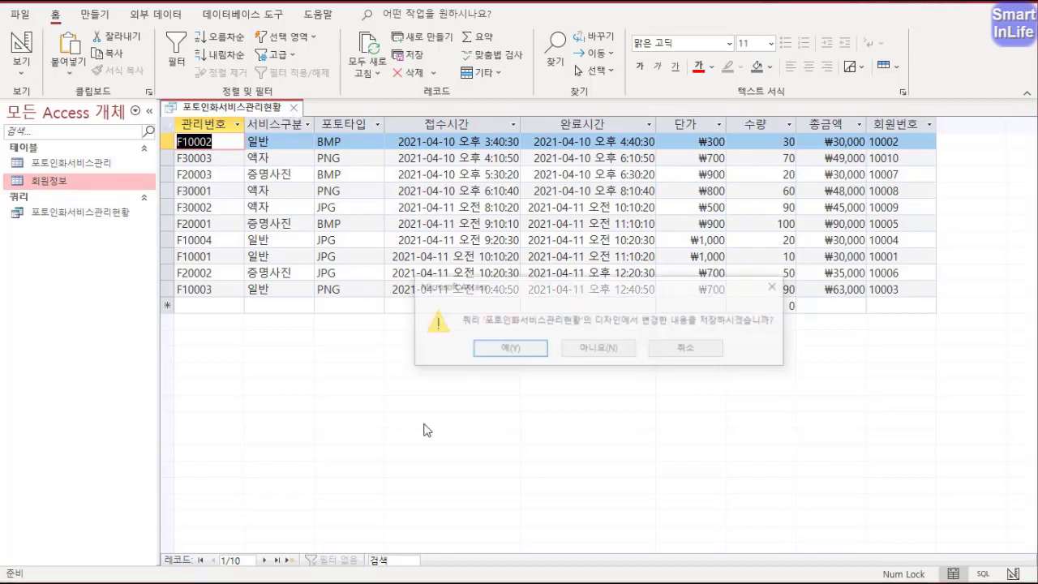
left_click(527, 353)
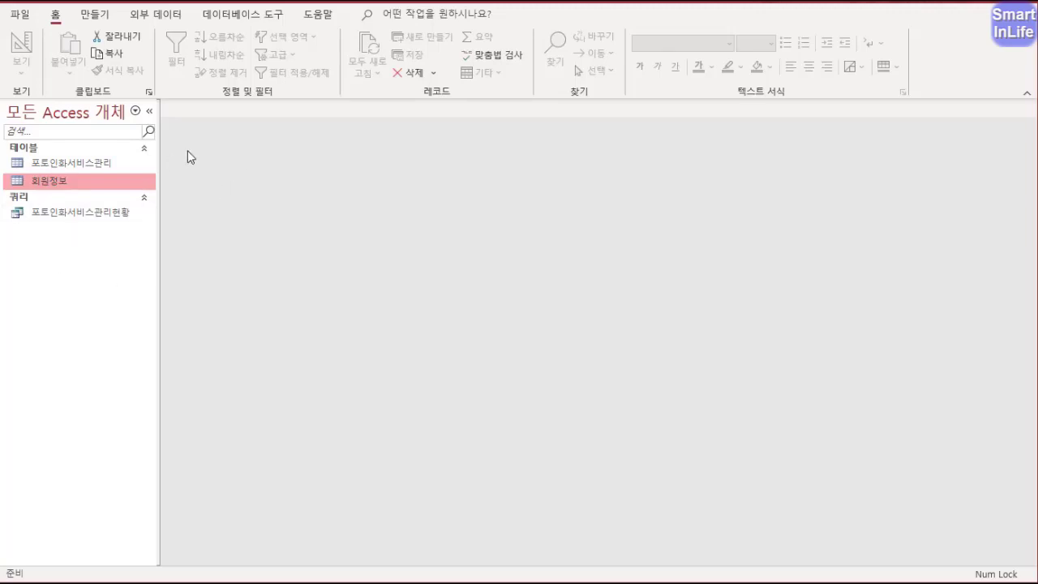
Create a new query in design view containing the 포토인화서비스관리 and 회원정보 tables.
left_click(95, 16)
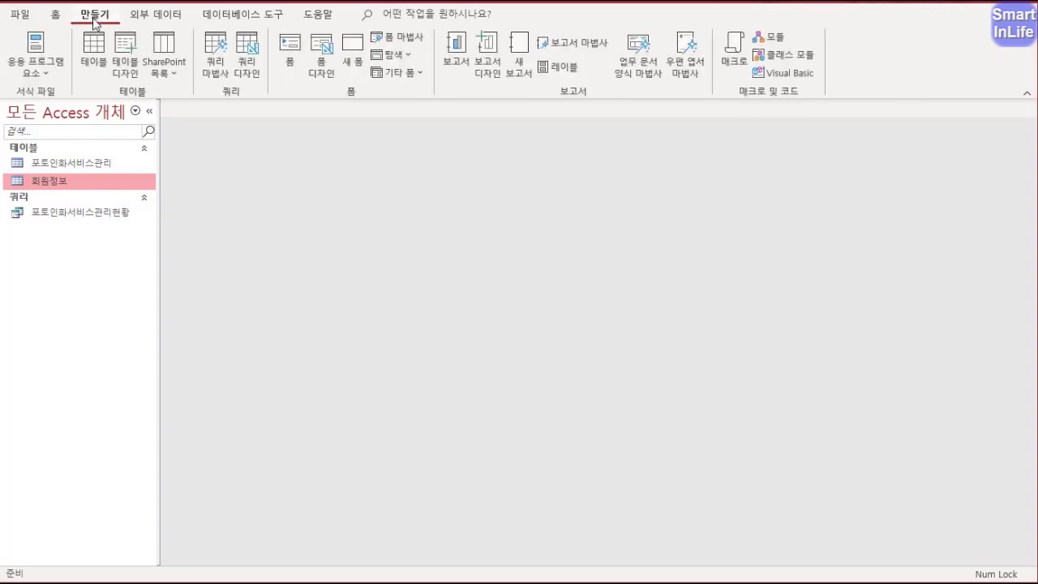
left_click(255, 75)
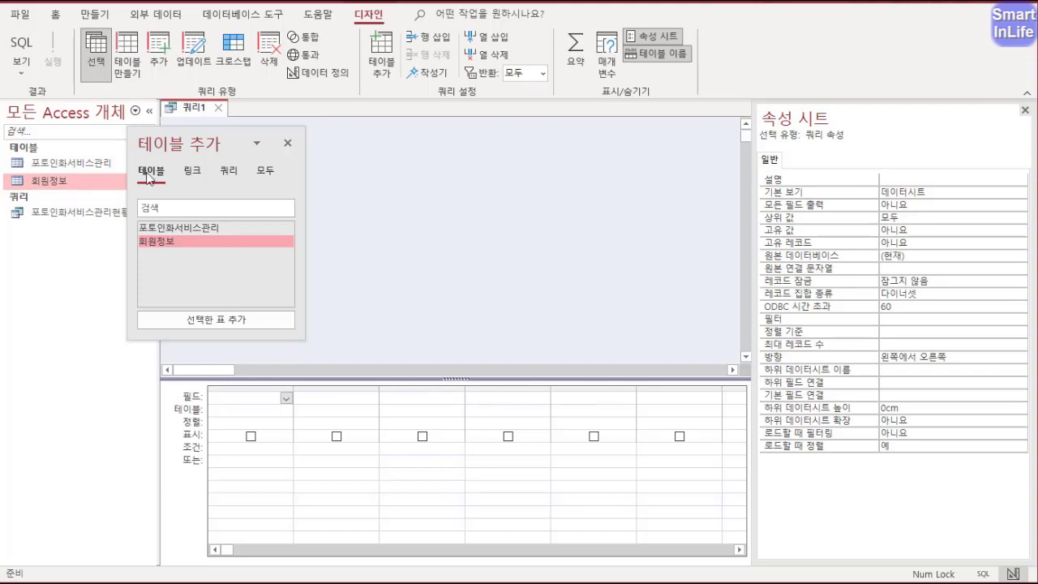
left_click_drag(190, 144, 495, 143)
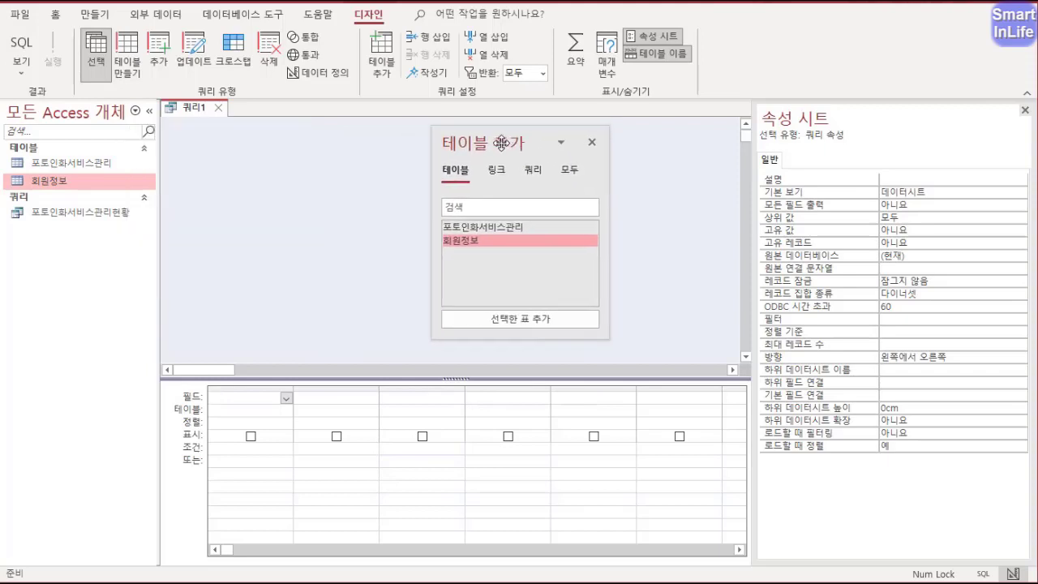
double_click(482, 233)
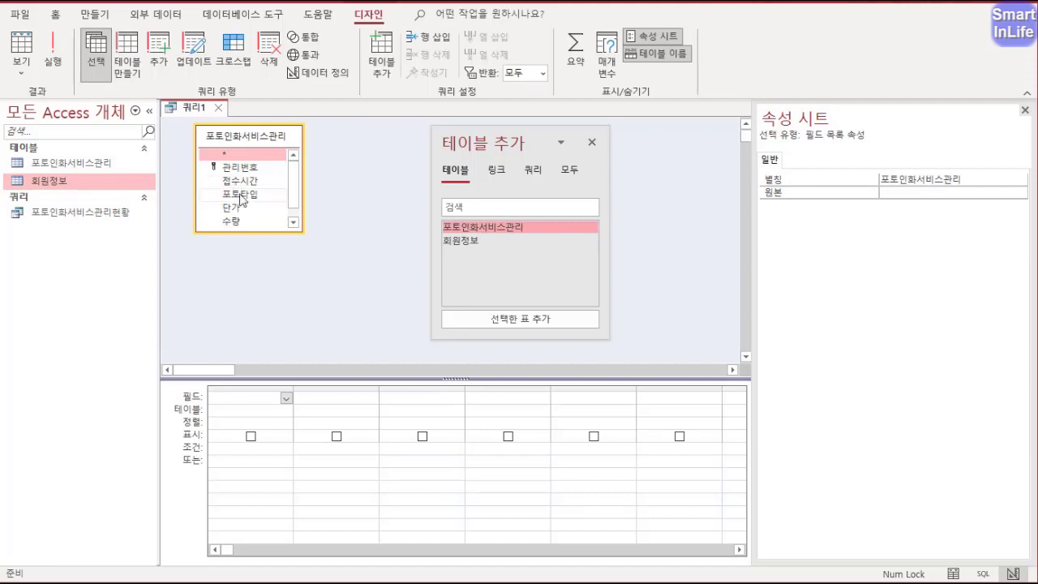
double_click(474, 242)
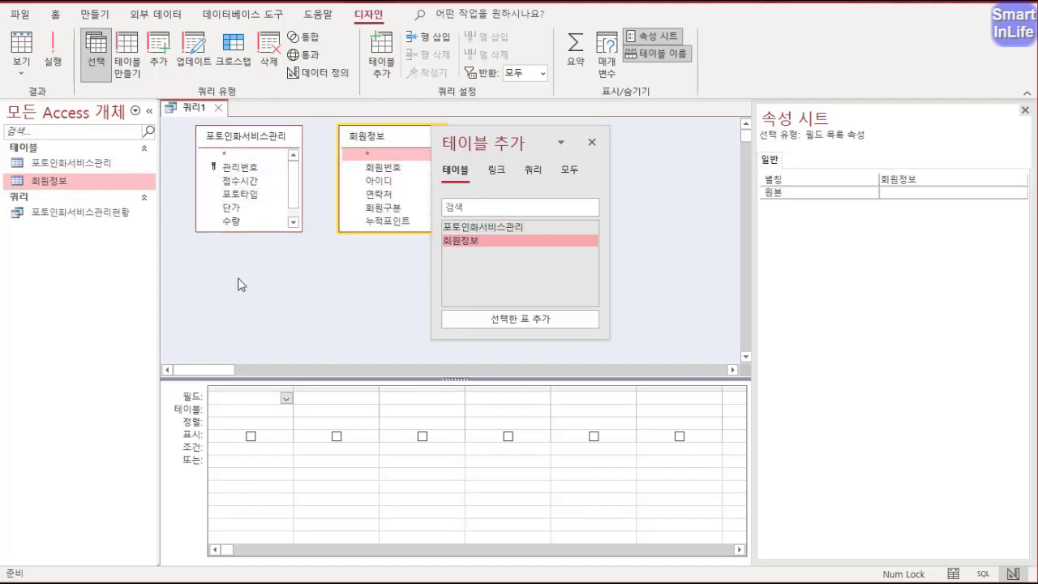
left_click(592, 142)
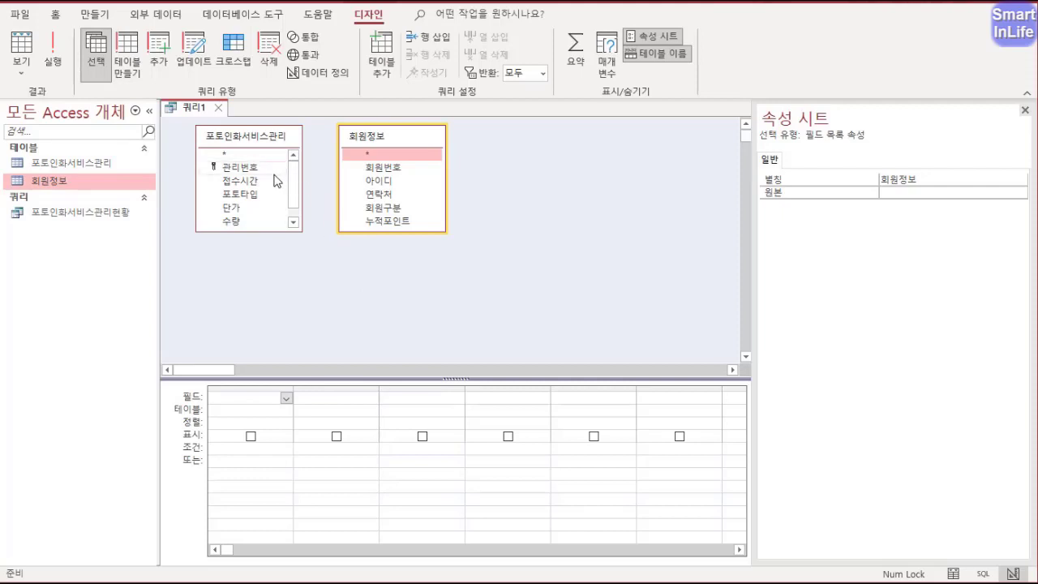
Add the 회원번호 and 아이디 fields of 회원정보 to the query grid, keeping only one 아이디 column.
left_click(389, 169)
double_click(390, 169)
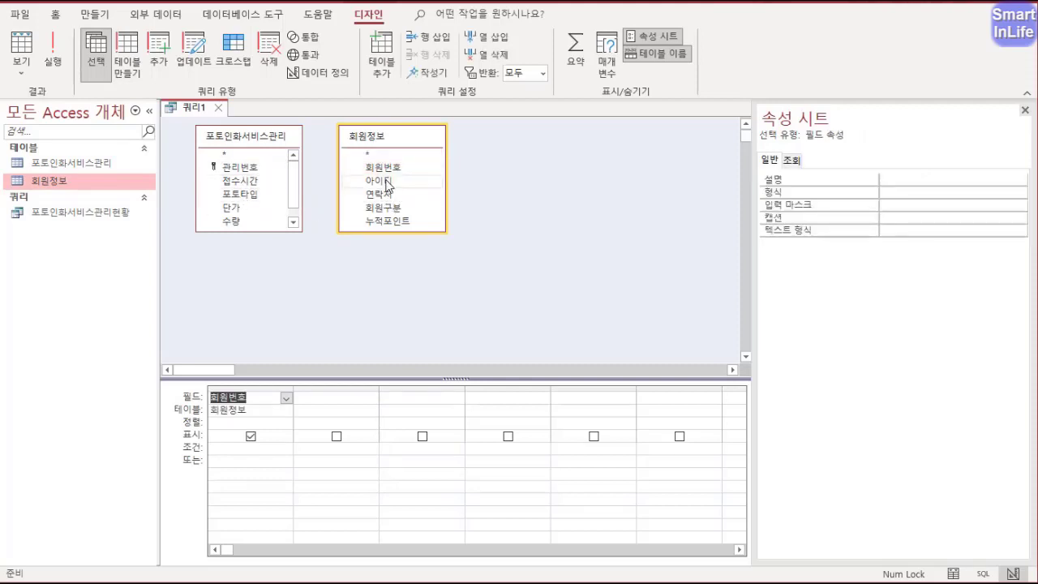
double_click(387, 183)
double_click(387, 182)
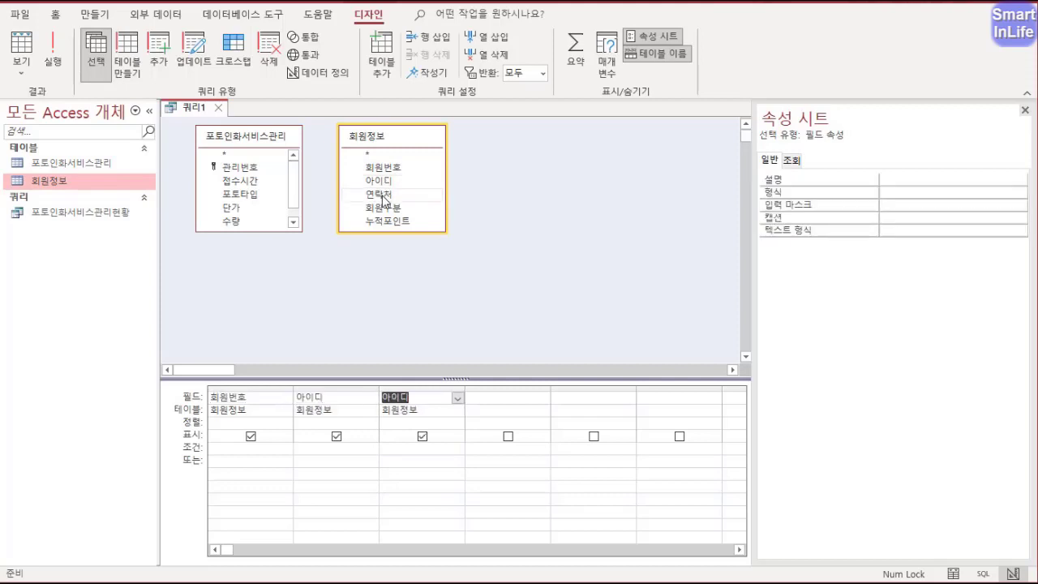
left_click(420, 386)
right_click(420, 387)
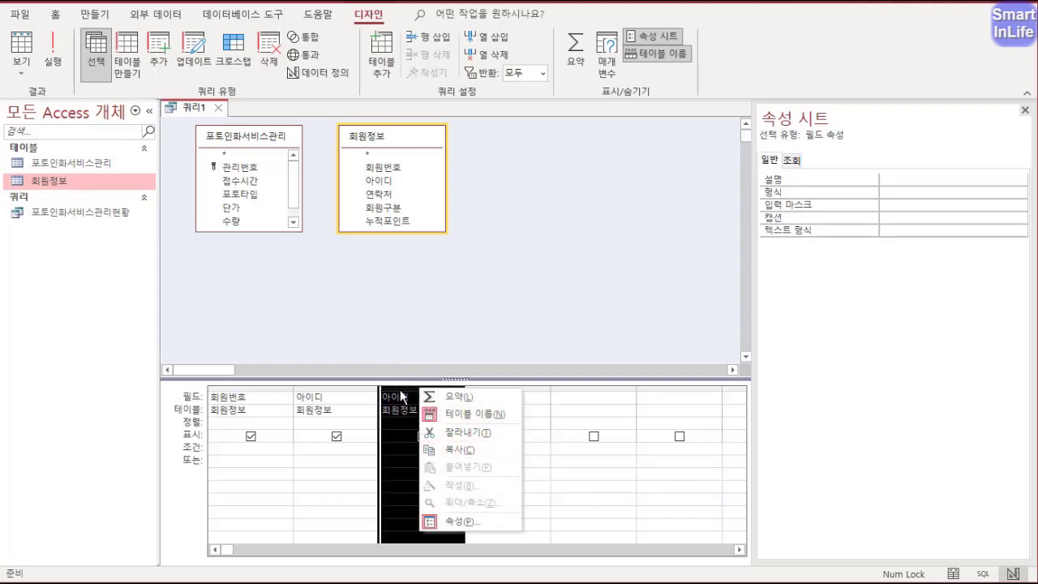
key("Escape")
key("Delete")
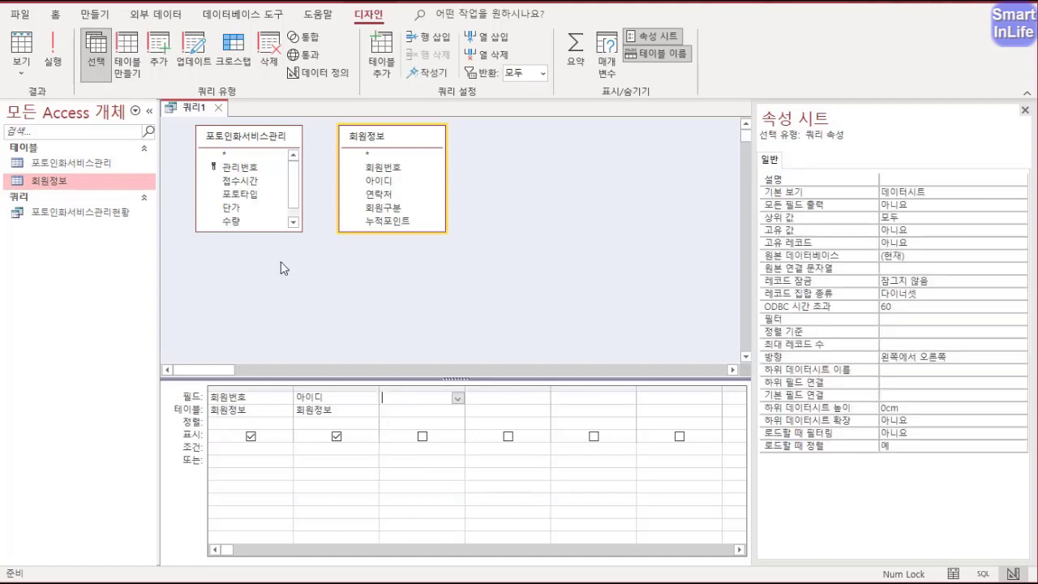
Add 포토타입 from 포토인화서비스관리, 누적포인트 from 회원정보 and 단가 from 포토인화서비스관리 to the query grid.
double_click(240, 202)
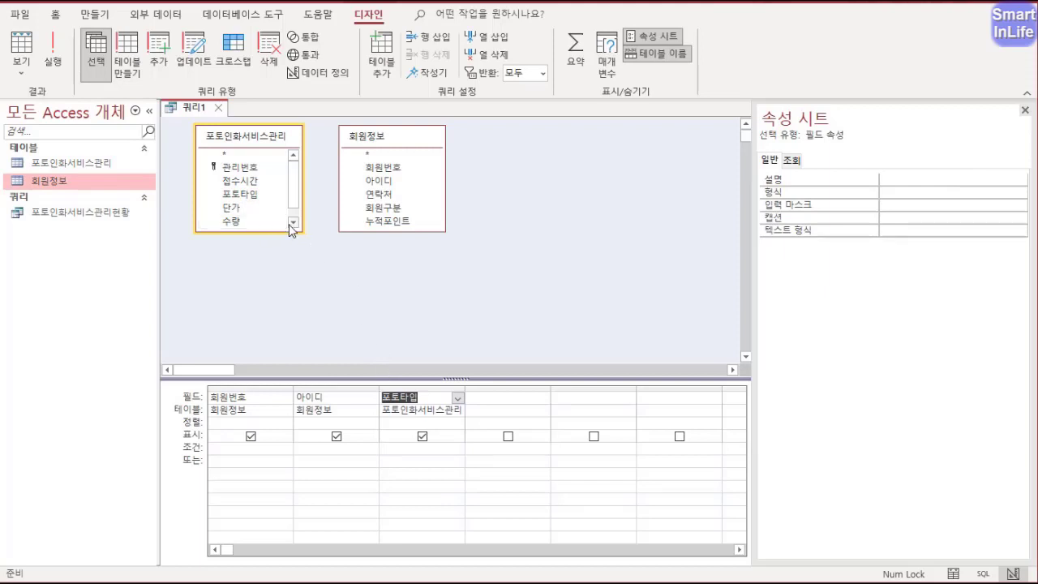
double_click(386, 220)
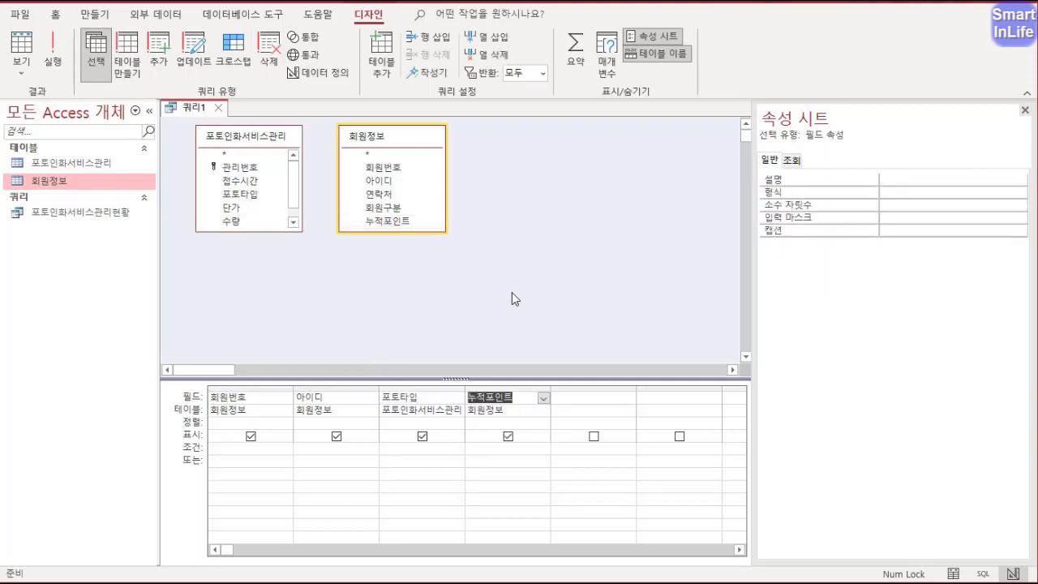
double_click(249, 208)
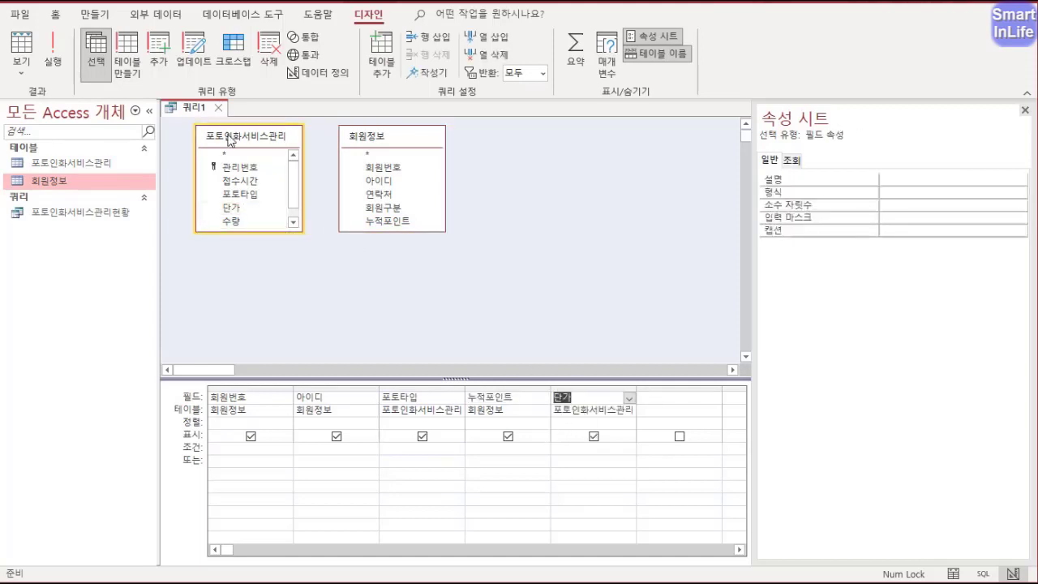
Check the new query's records in datasheet view and return to its design.
right_click(199, 111)
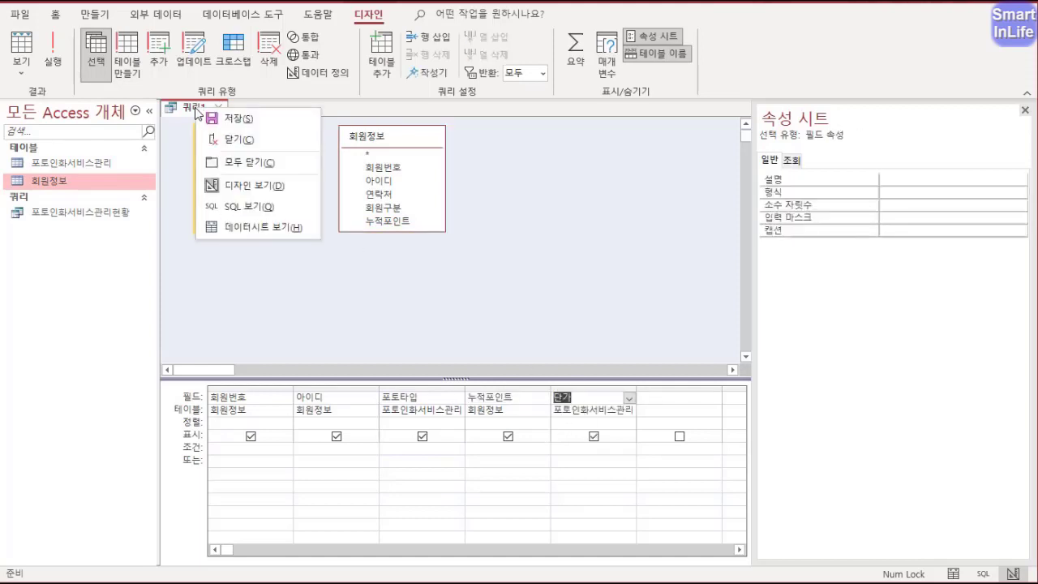
left_click(260, 228)
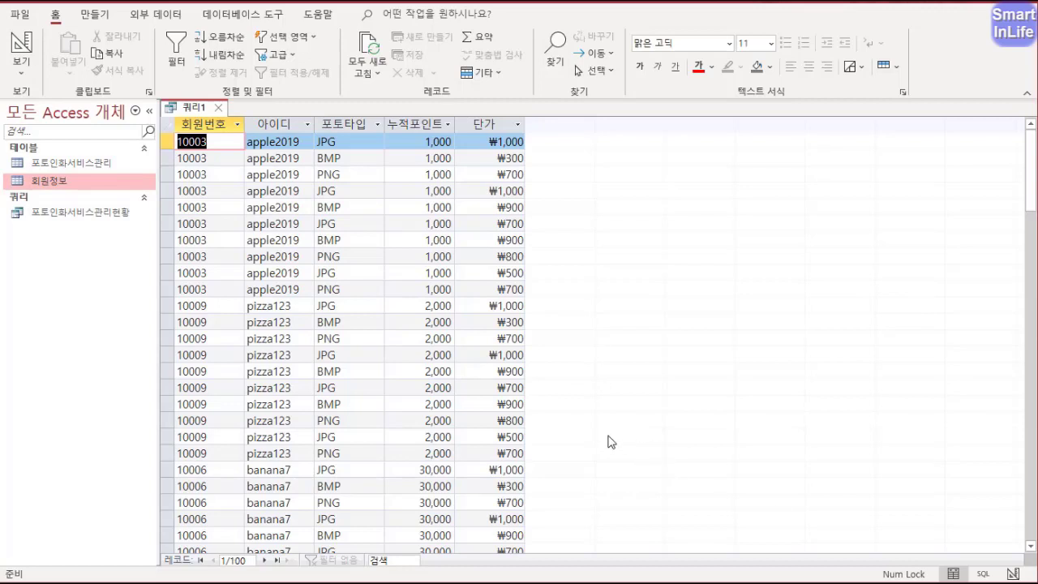
right_click(194, 113)
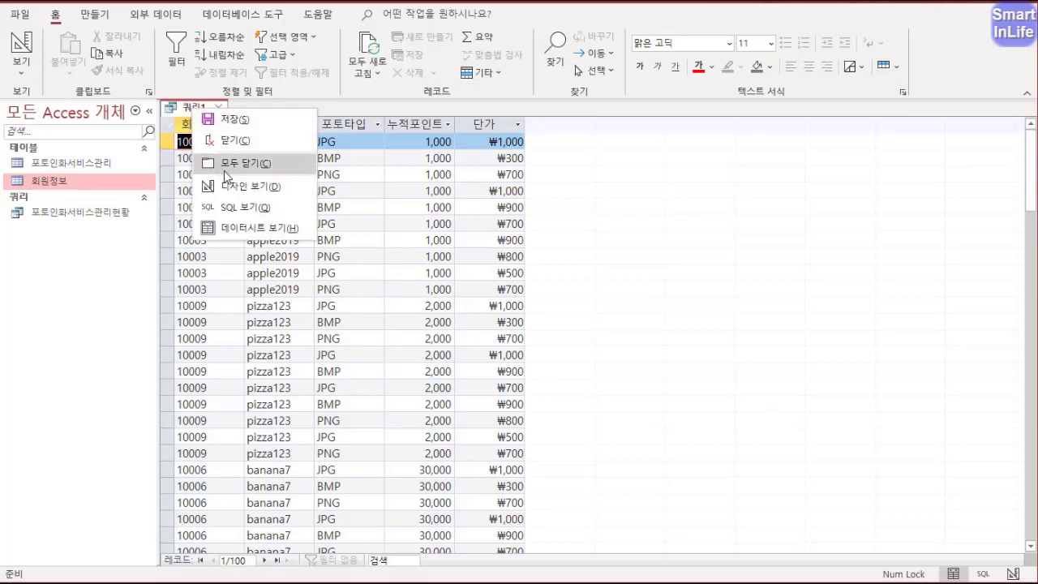
left_click(237, 191)
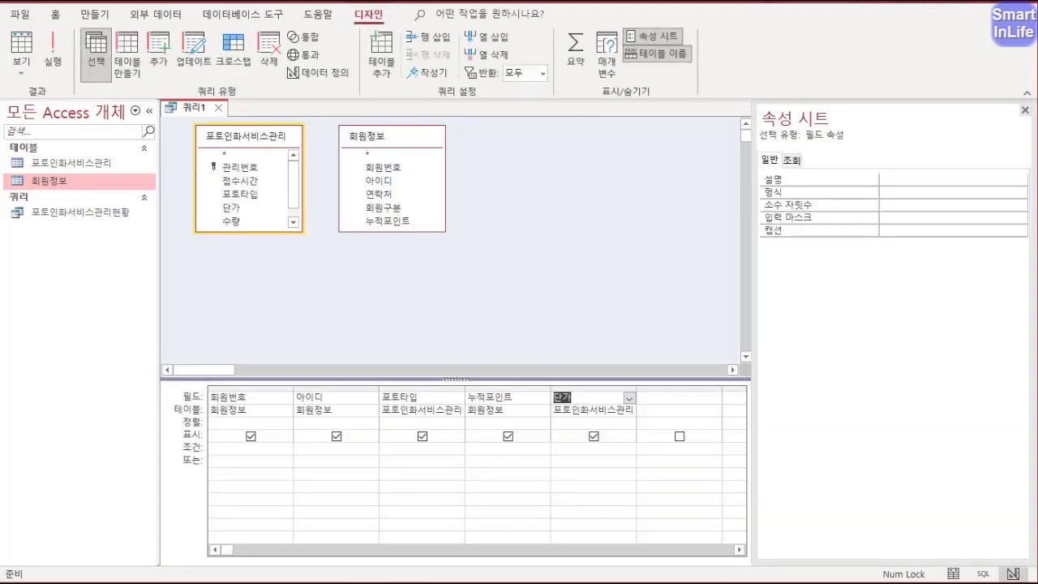
Save the new query as 포토인화서비스관리현황 분석.
right_click(195, 110)
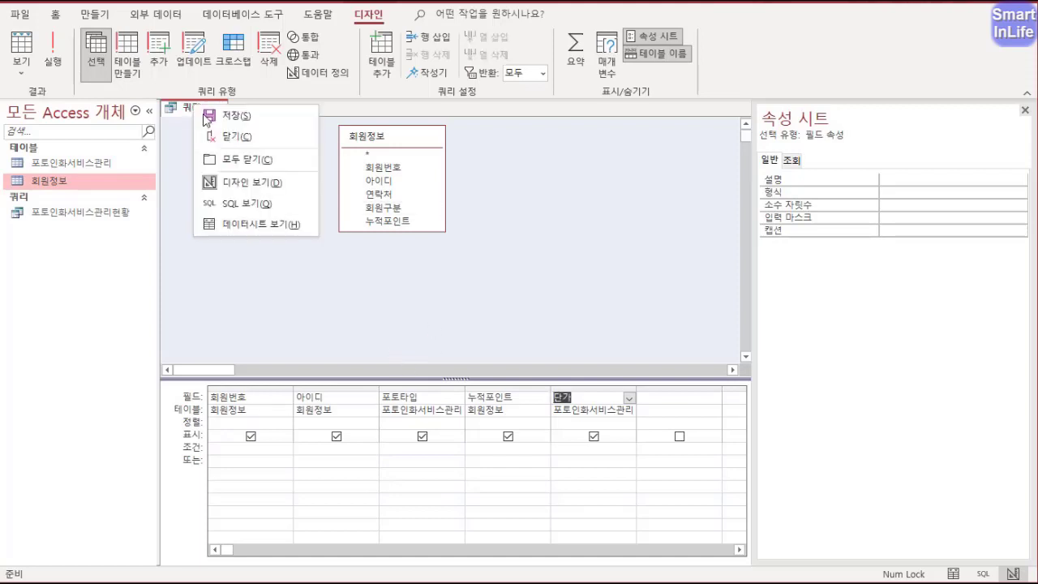
left_click(231, 117)
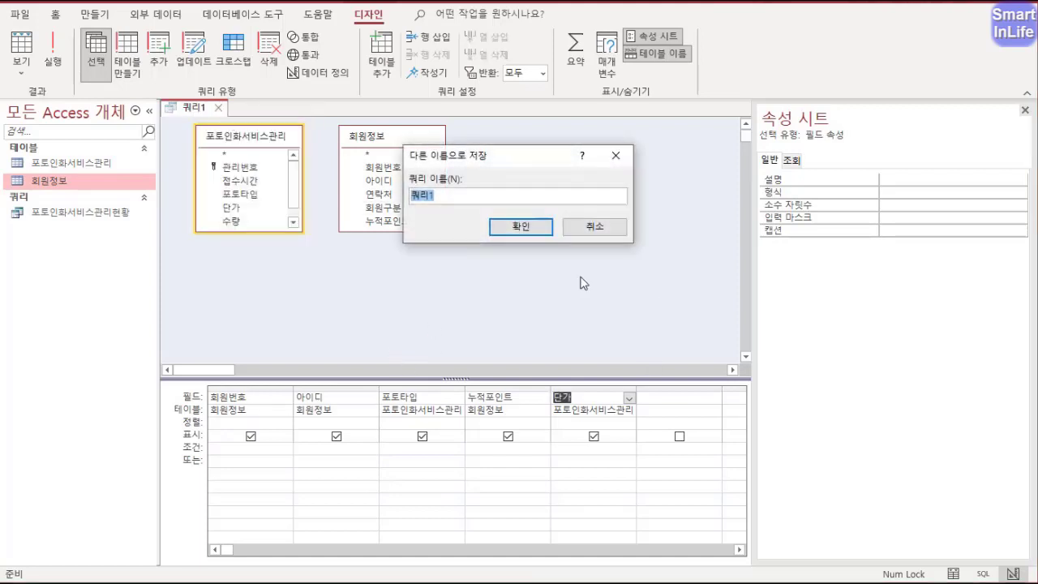
type("포토인화서비스관리")
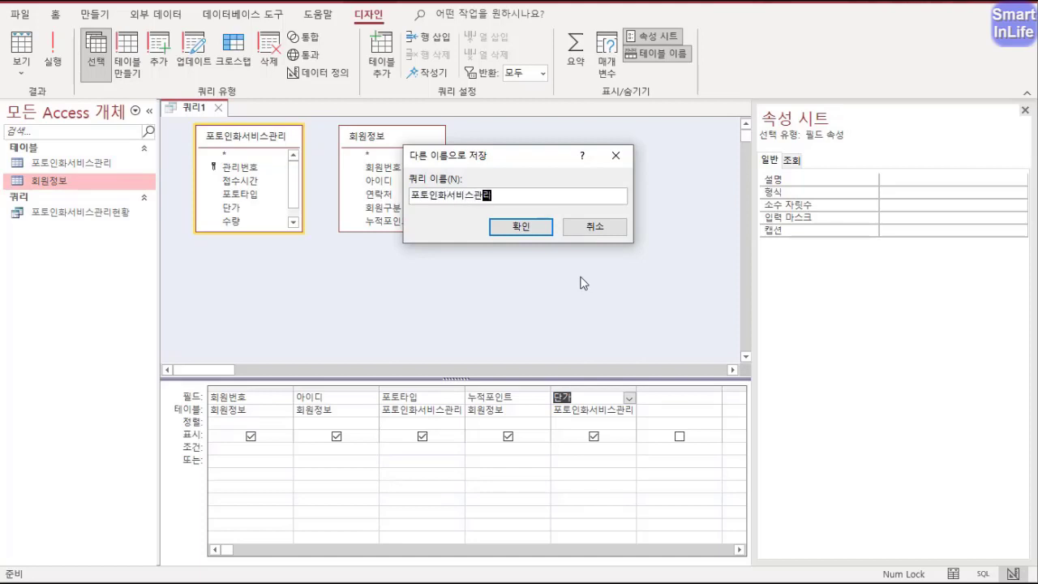
type("현황 분석")
left_click(522, 229)
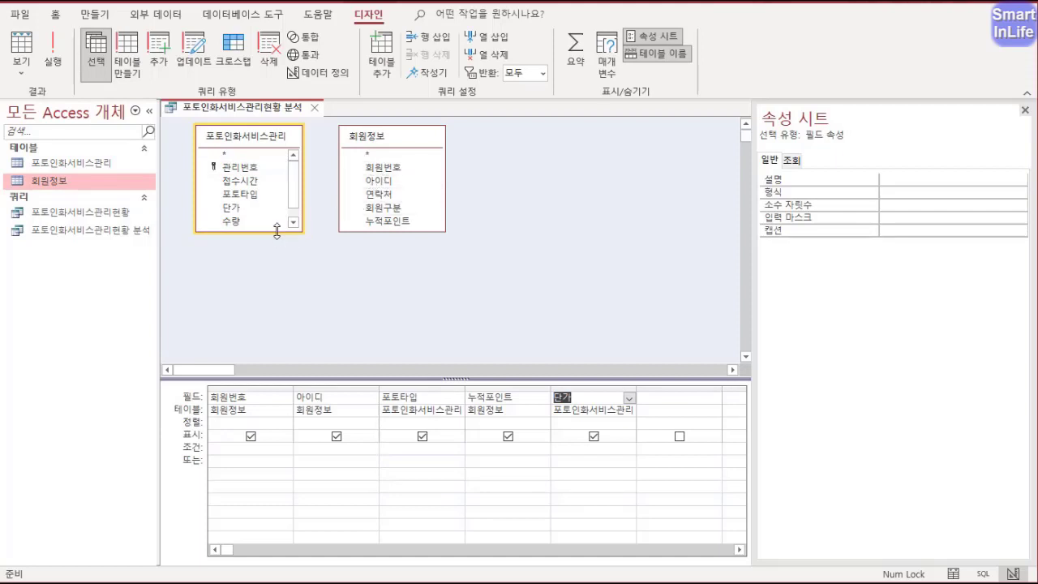
Join 포토인화서비스관리 and 회원정보 on 회원번호, keeping the join type that includes only rows matching in both tables.
left_click_drag(276, 231, 276, 270)
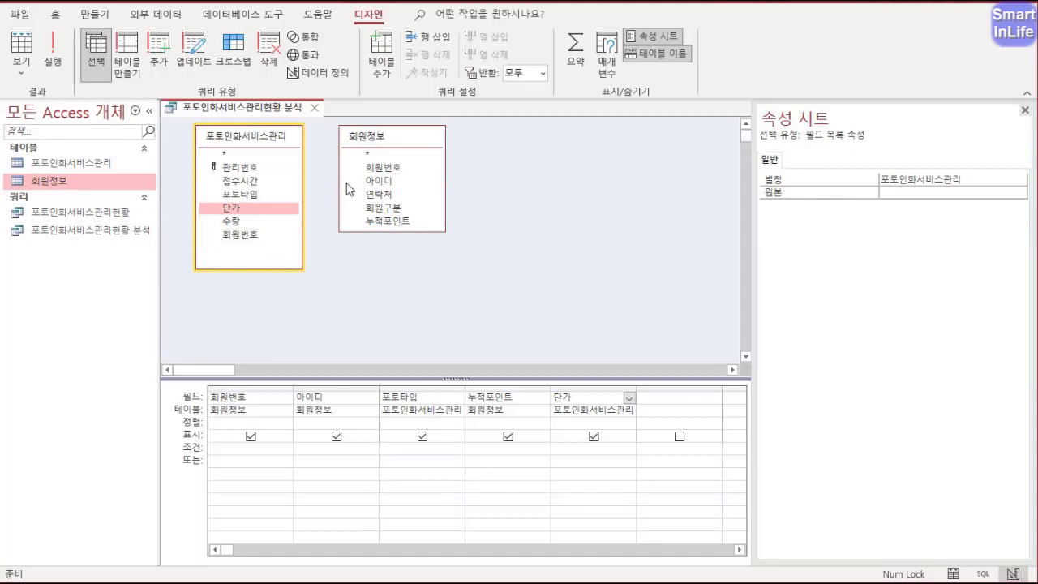
left_click_drag(252, 235, 375, 172)
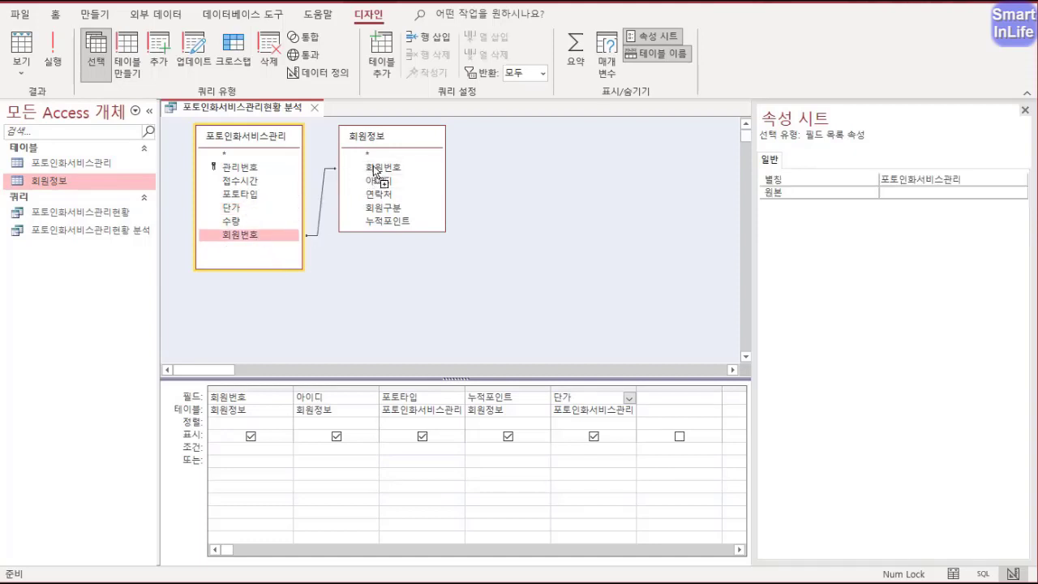
double_click(322, 208)
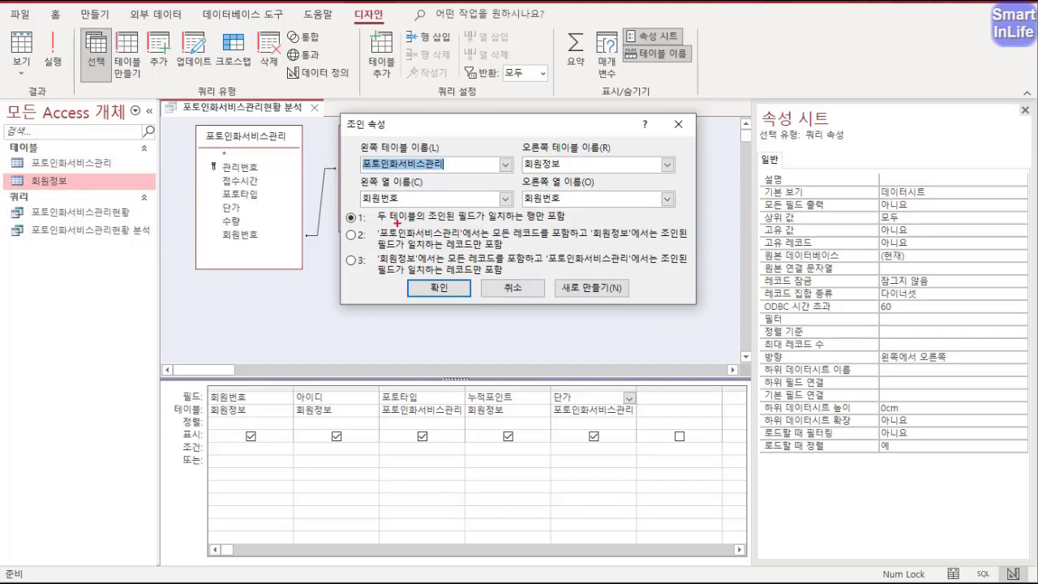
left_click_drag(384, 220, 564, 220)
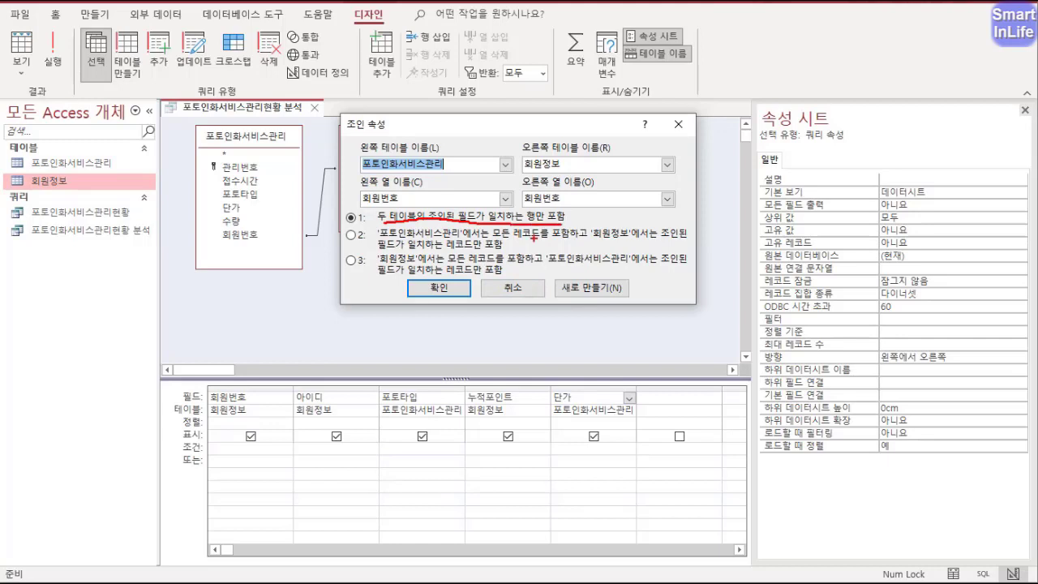
left_click_drag(385, 228, 375, 233)
mouse_move(344, 228)
left_mouse_down()
mouse_move(574, 225)
mouse_move(431, 203)
mouse_move(335, 215)
mouse_move(351, 227)
left_mouse_up()
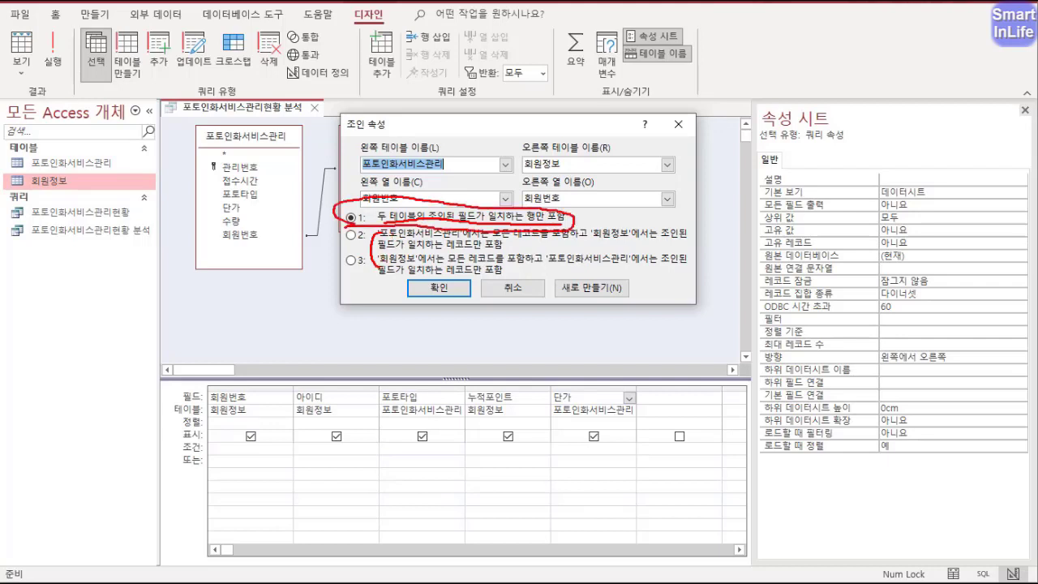
key("Escape")
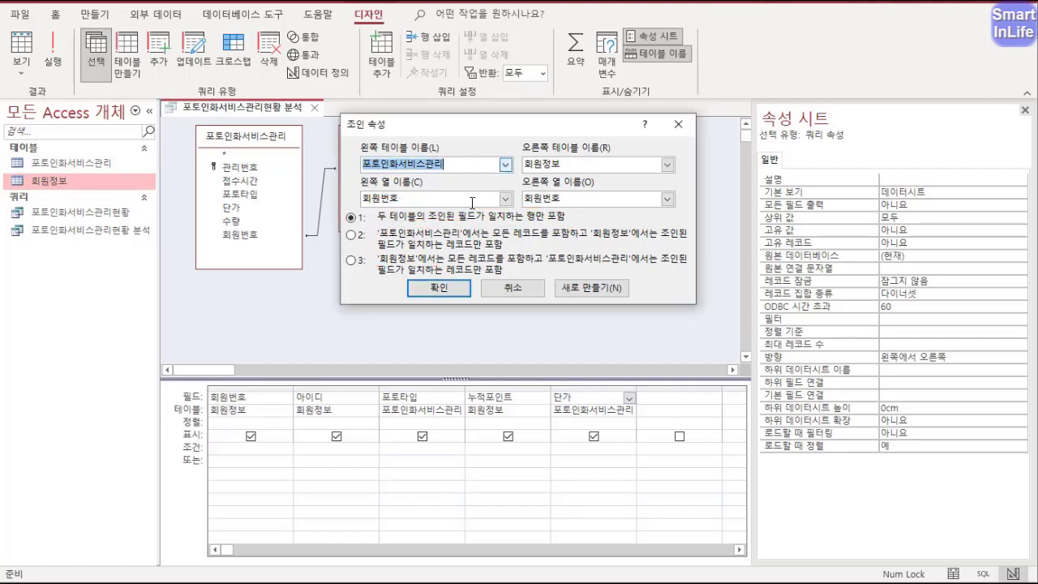
left_click(439, 287)
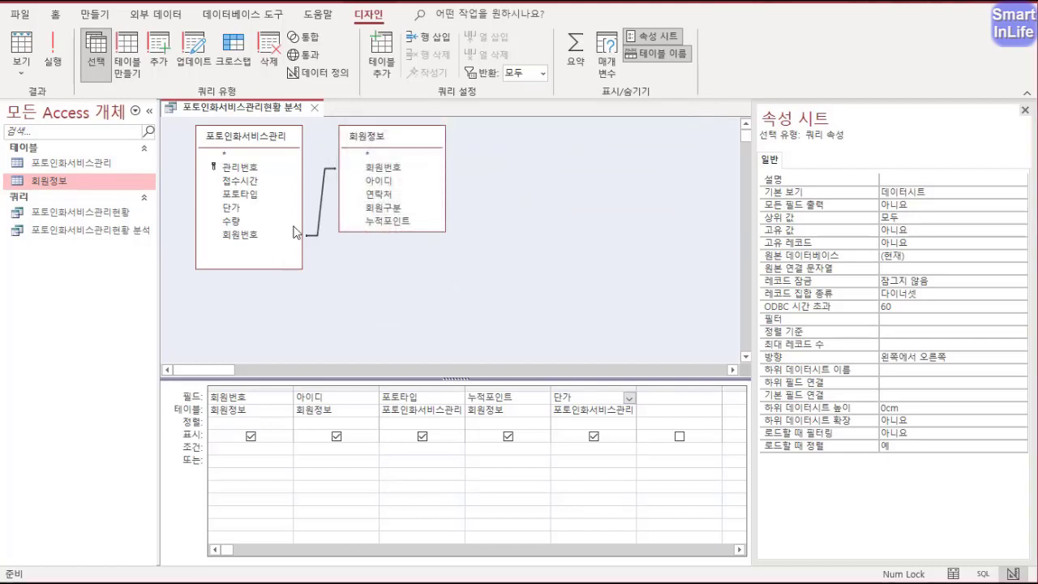
Check the joined query's records in datasheet view and return to its design.
right_click(236, 106)
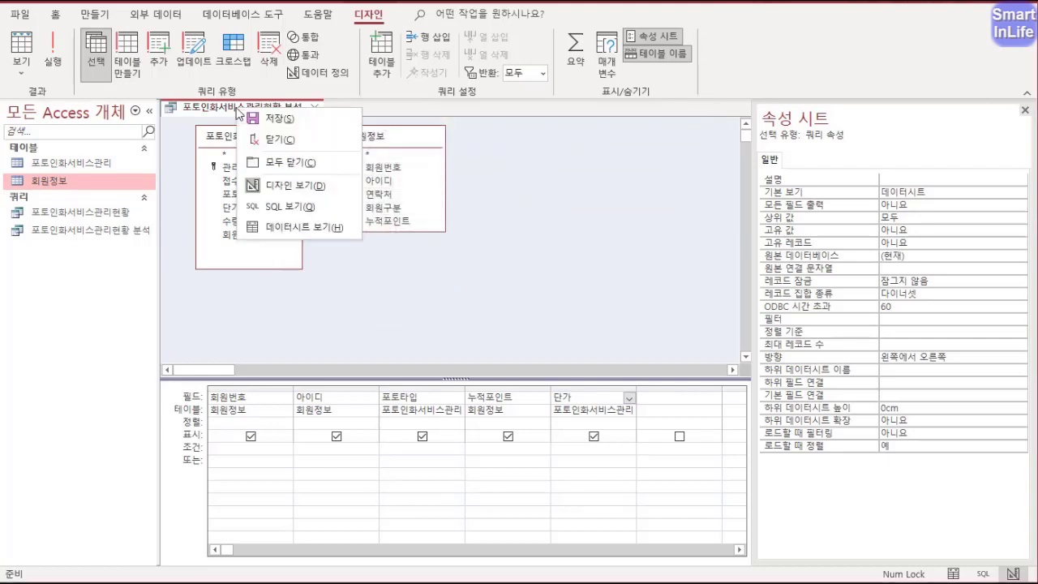
left_click(294, 231)
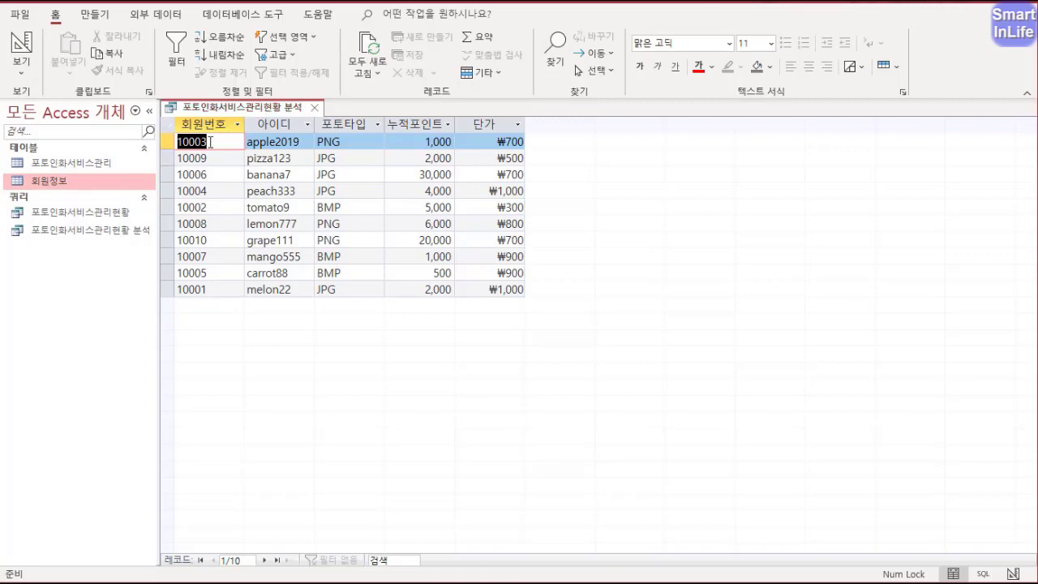
right_click(236, 109)
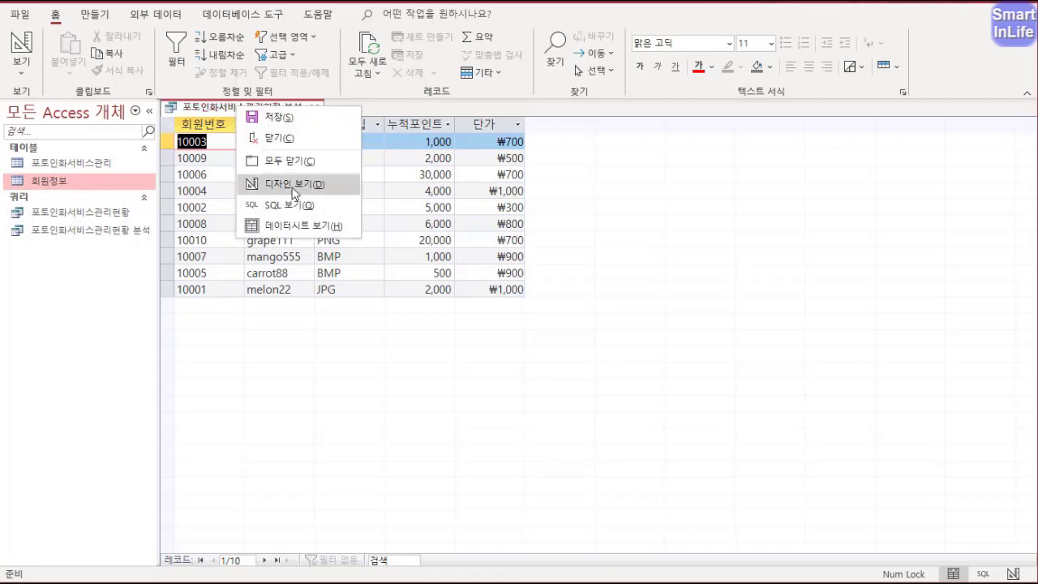
left_click(276, 184)
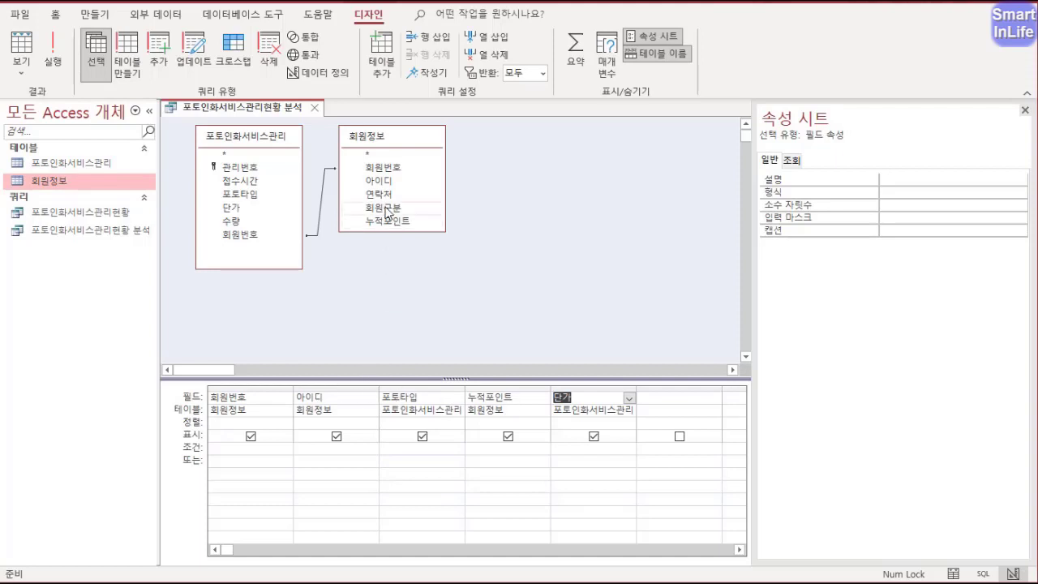
Add 회원구분 from 회원정보 to the query grid with the criterion <>"게스트", and close the property sheet.
left_click_drag(388, 212, 677, 396)
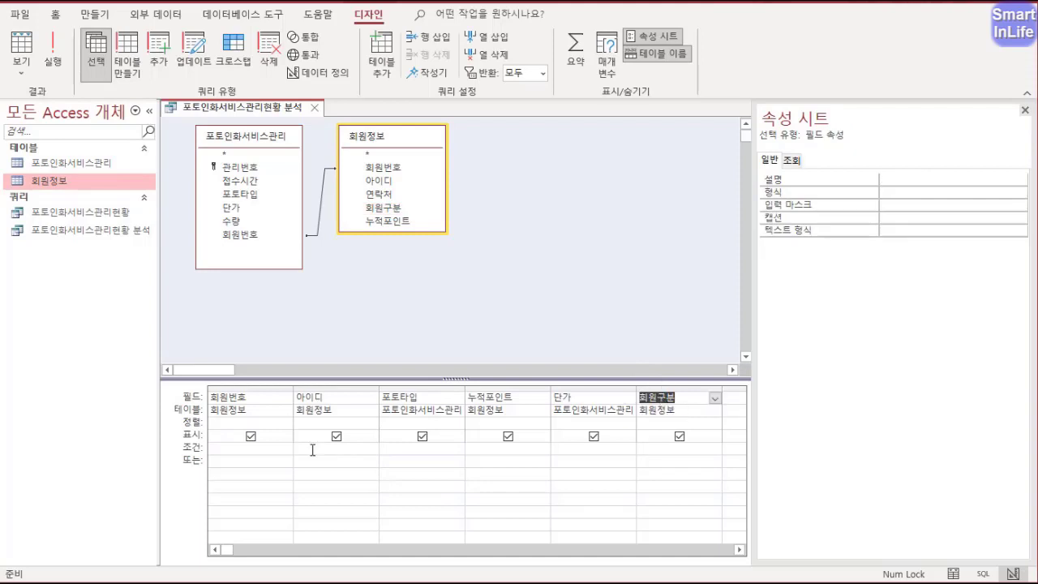
mouse_move(186, 444)
left_mouse_down()
mouse_move(630, 467)
mouse_move(652, 448)
mouse_move(655, 462)
left_mouse_up()
key("Escape")
left_click(651, 451)
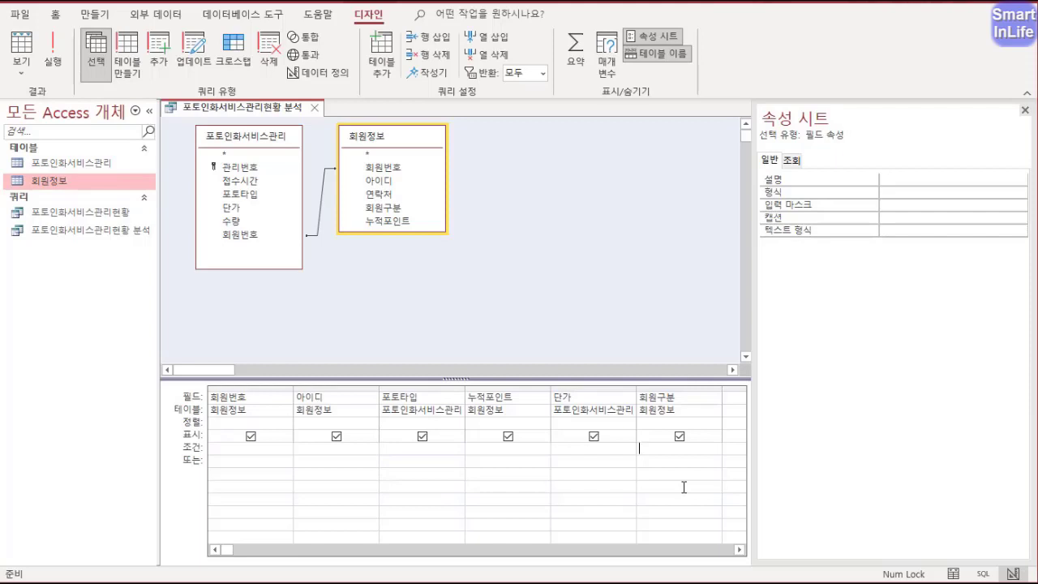
type("r")
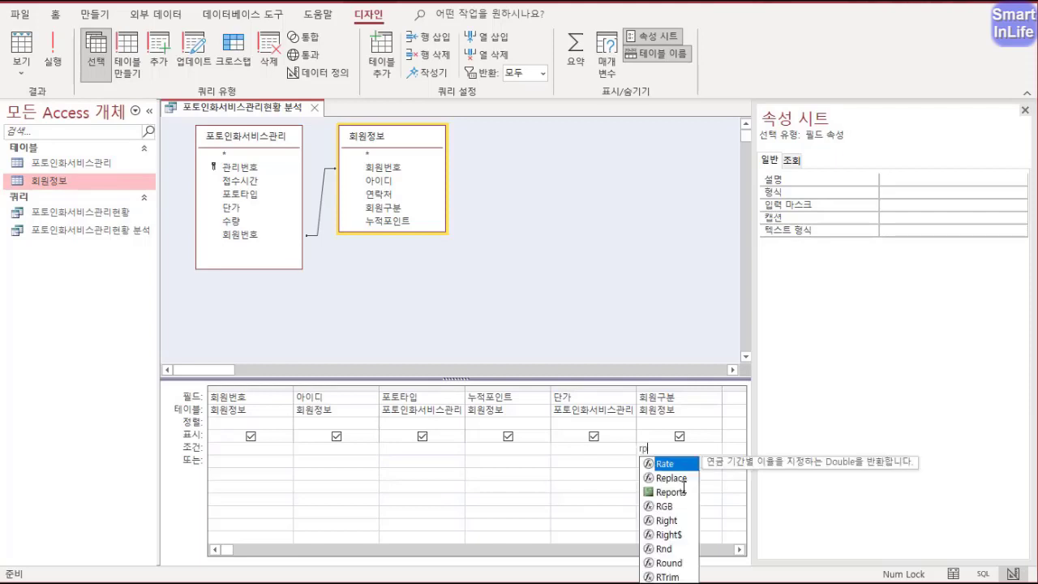
key("Escape")
type("게스트")
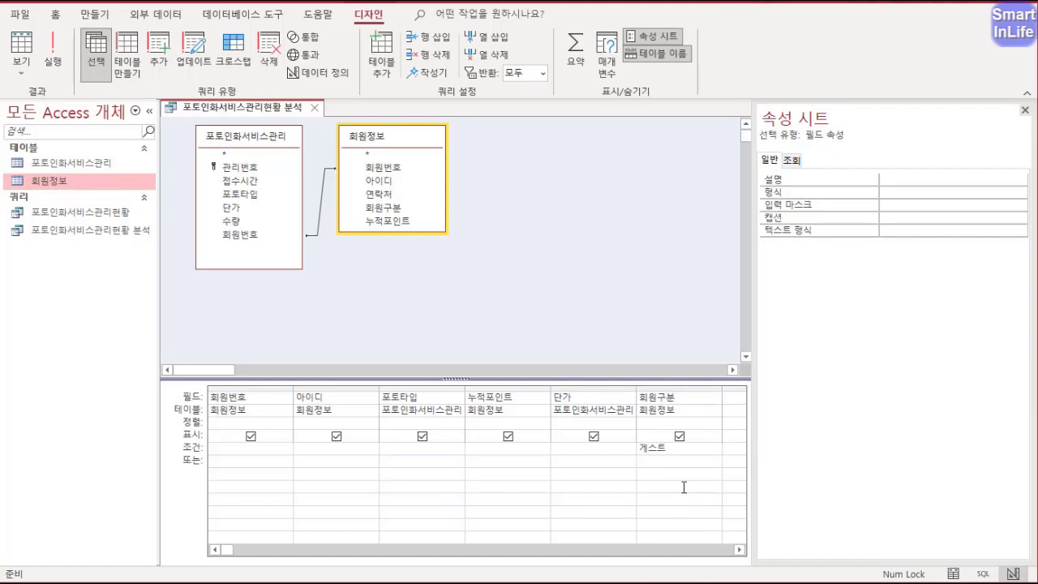
key("Tab")
left_click(1025, 109)
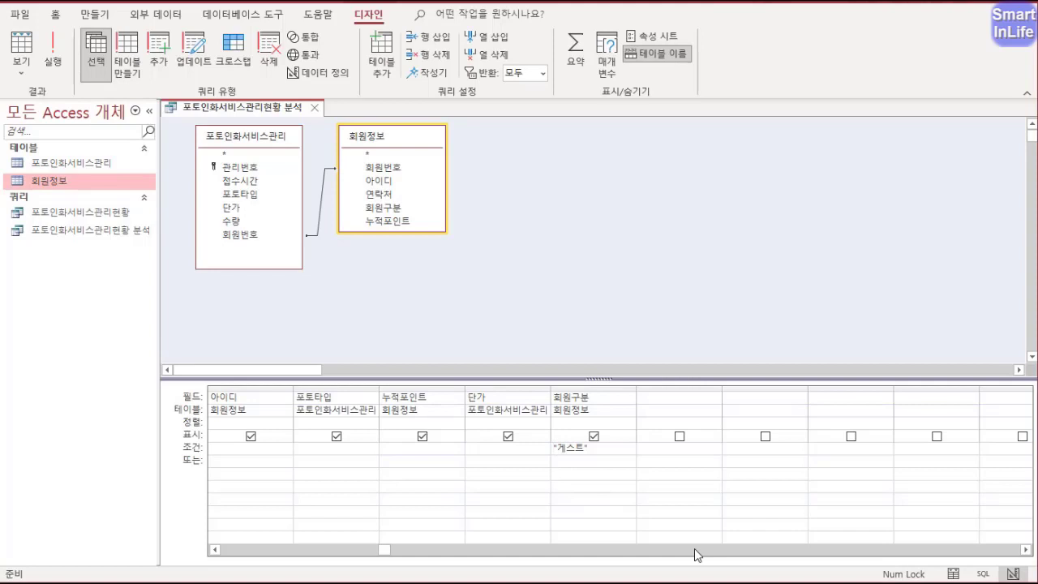
type("<>")
Check in datasheet view that the 회원구분 criterion excludes guests, and return to the query design.
right_click(244, 116)
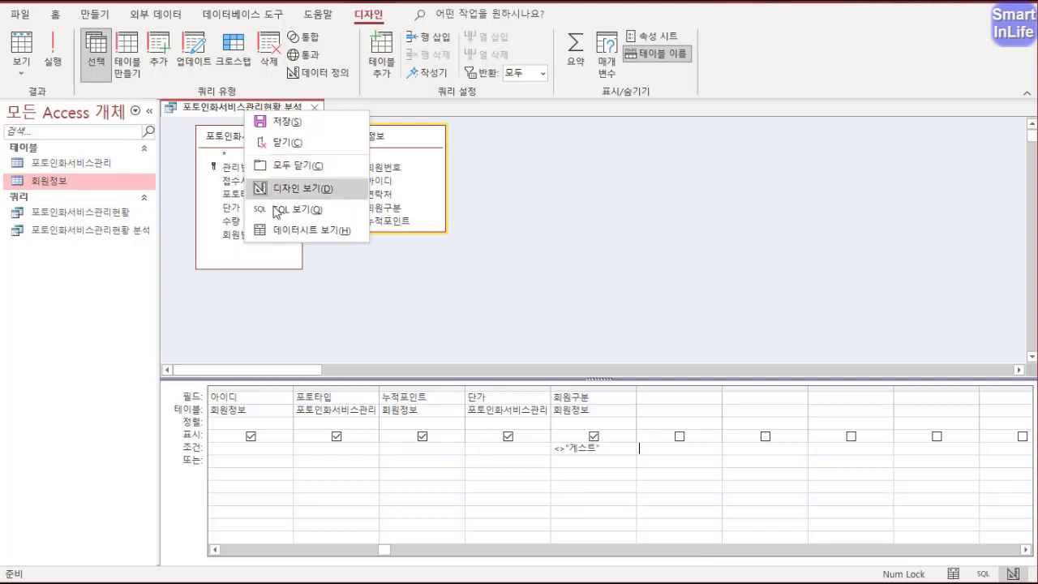
left_click(284, 231)
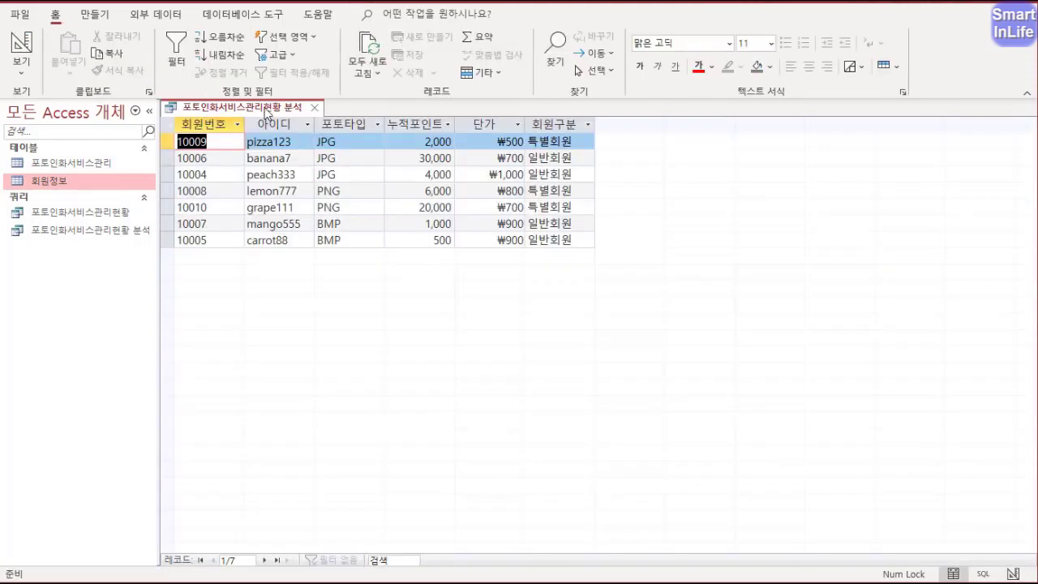
right_click(268, 118)
left_click(306, 187)
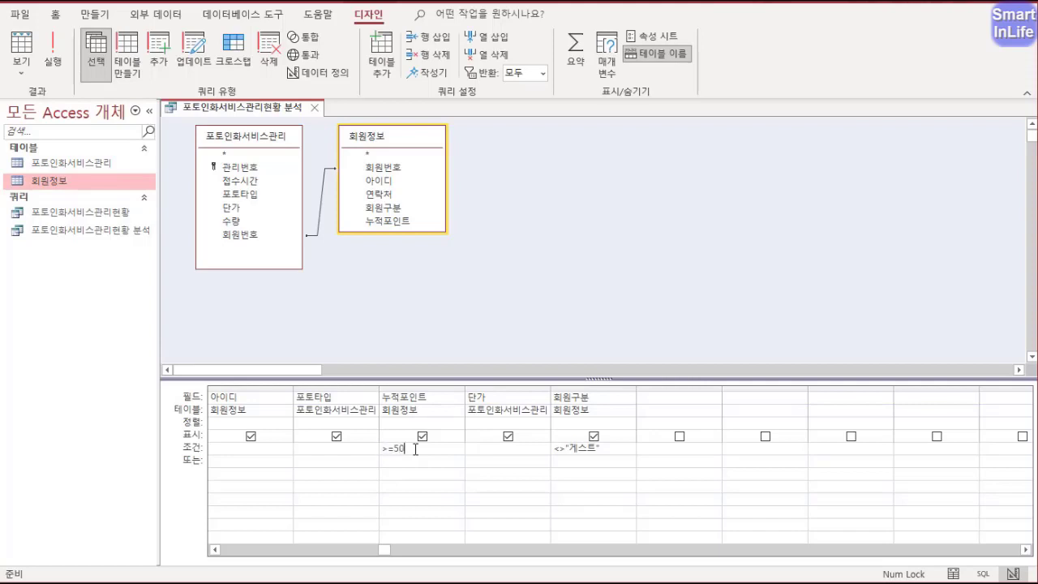
Set the 누적포인트 criterion to >=5000 and sort 아이디 in ascending order (오름차순).
type("00")
left_click(227, 423)
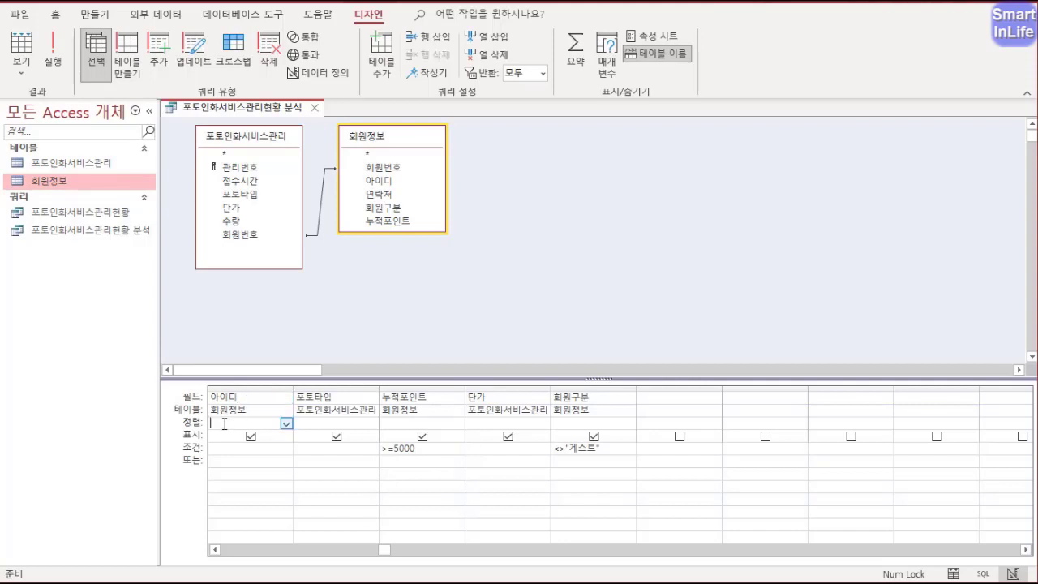
left_click(286, 423)
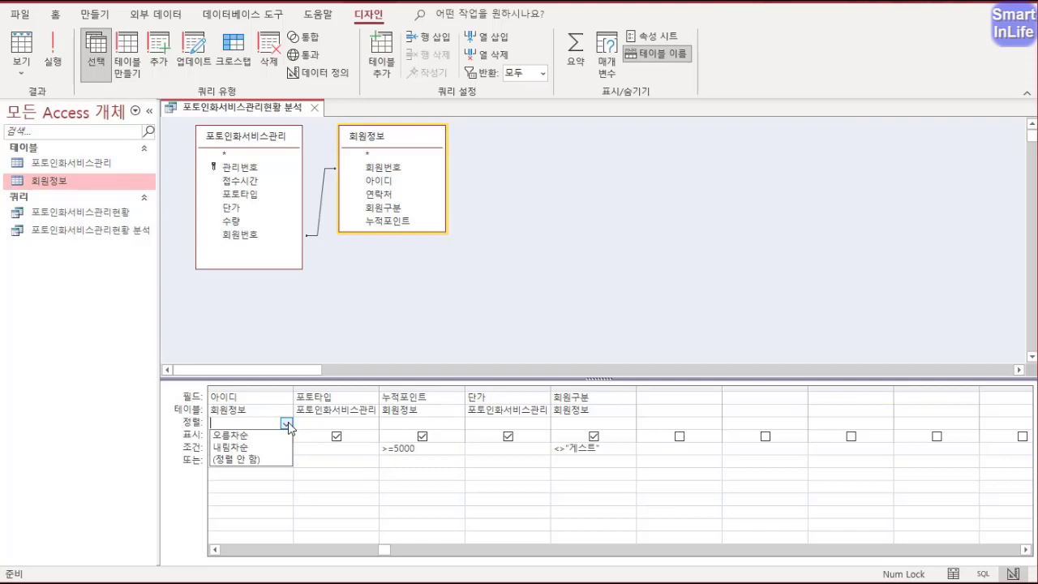
left_click(276, 435)
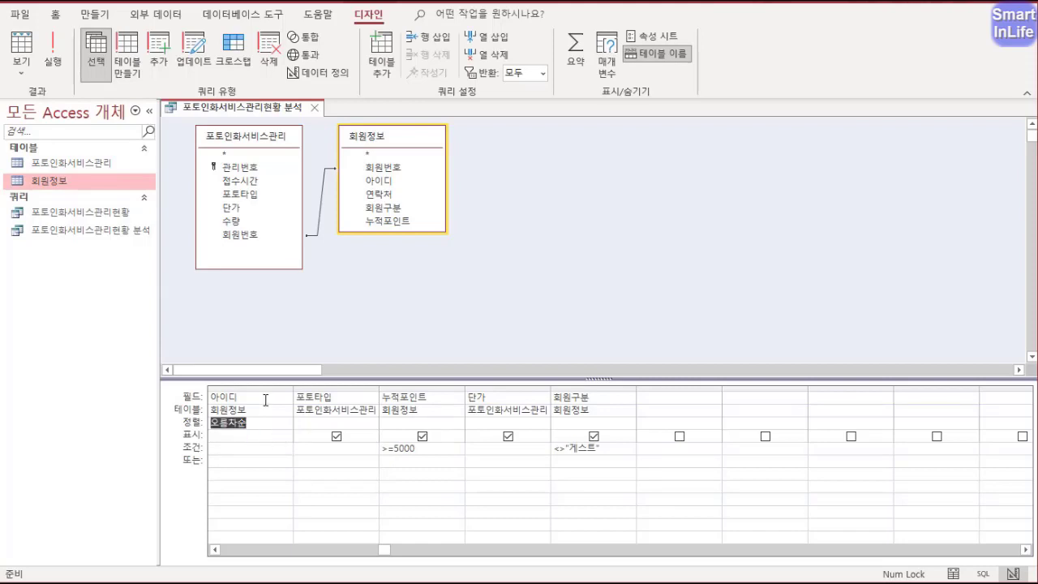
Check the records filtered by 누적포인트 and sorted by 아이디 in datasheet view, and return to the design.
right_click(278, 107)
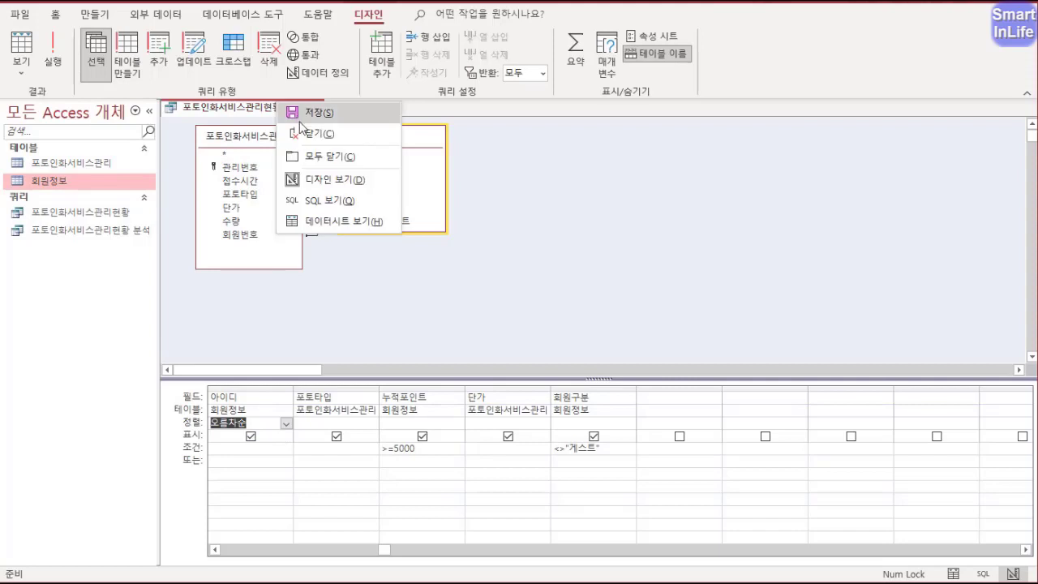
left_click(329, 220)
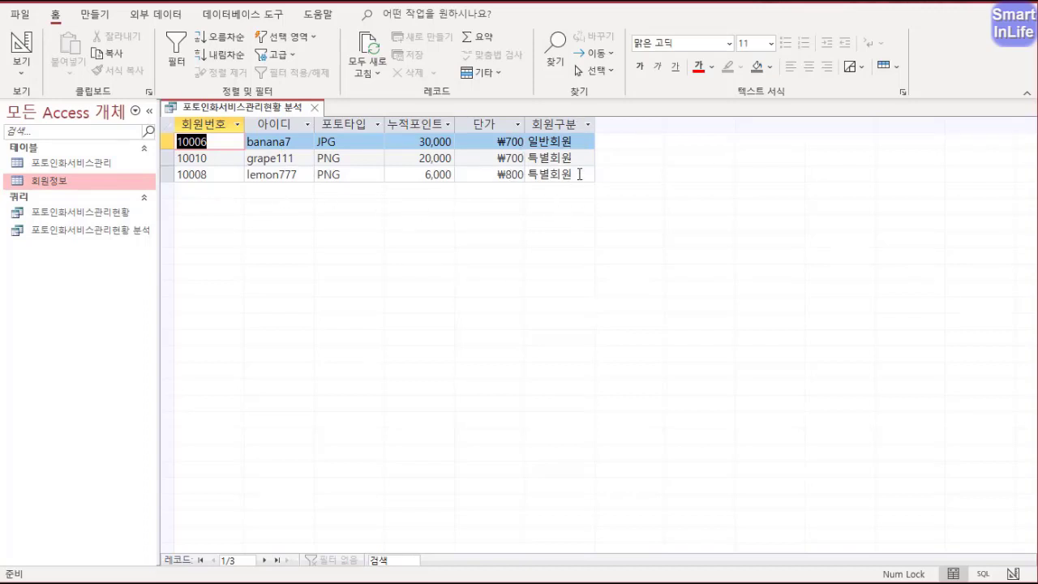
right_click(274, 113)
left_click(312, 188)
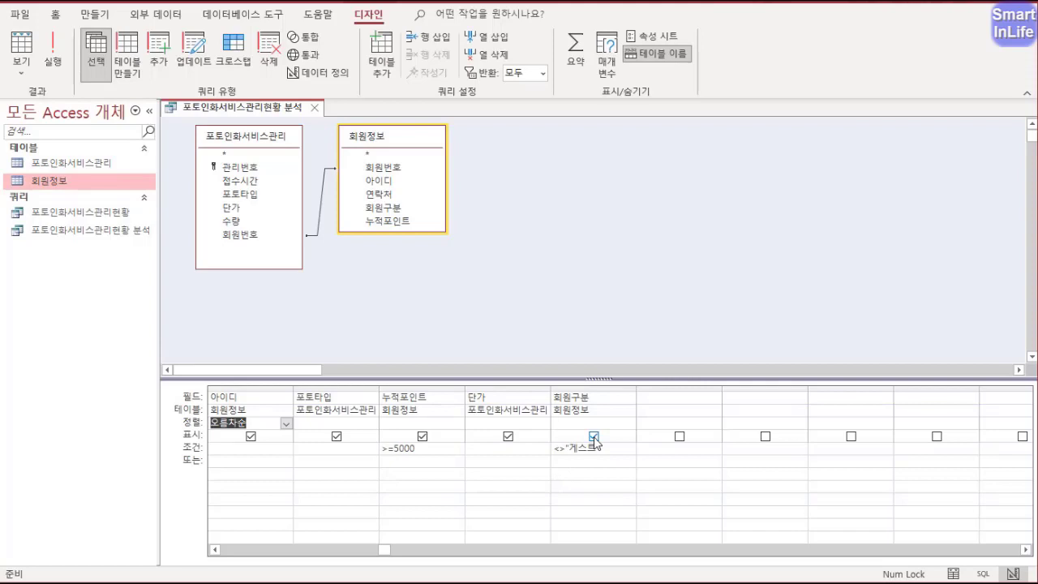
Exclude the 회원구분 column from the query's displayed output while keeping its criterion.
mouse_move(594, 442)
left_mouse_down()
mouse_move(560, 402)
mouse_move(579, 466)
mouse_move(606, 457)
left_mouse_up()
key("Escape")
left_click(593, 436)
Check the final records in datasheet view and close the query 포토인화서비스관리현황 분석, saving its changes.
right_click(276, 109)
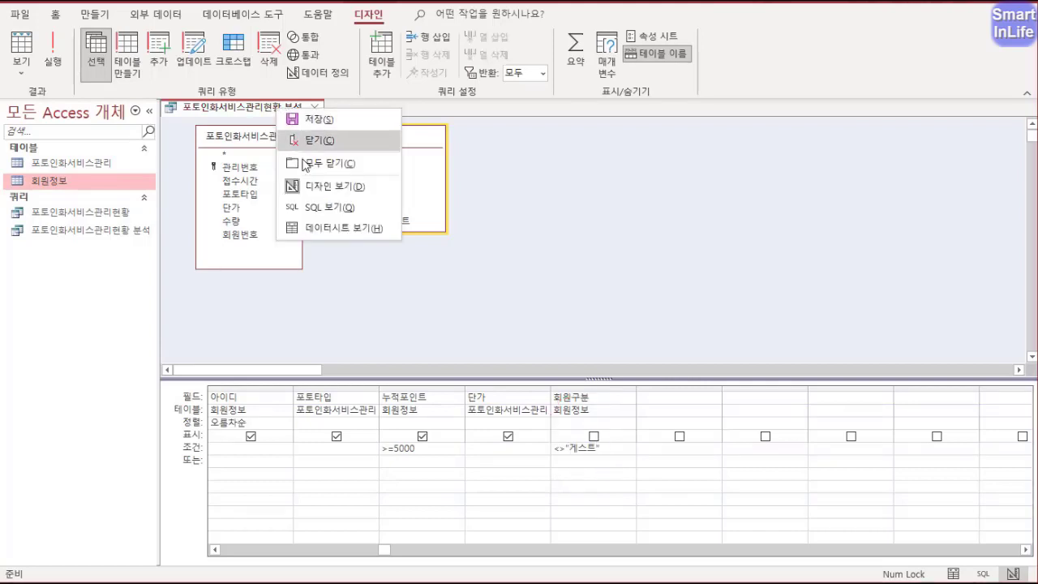
left_click(320, 228)
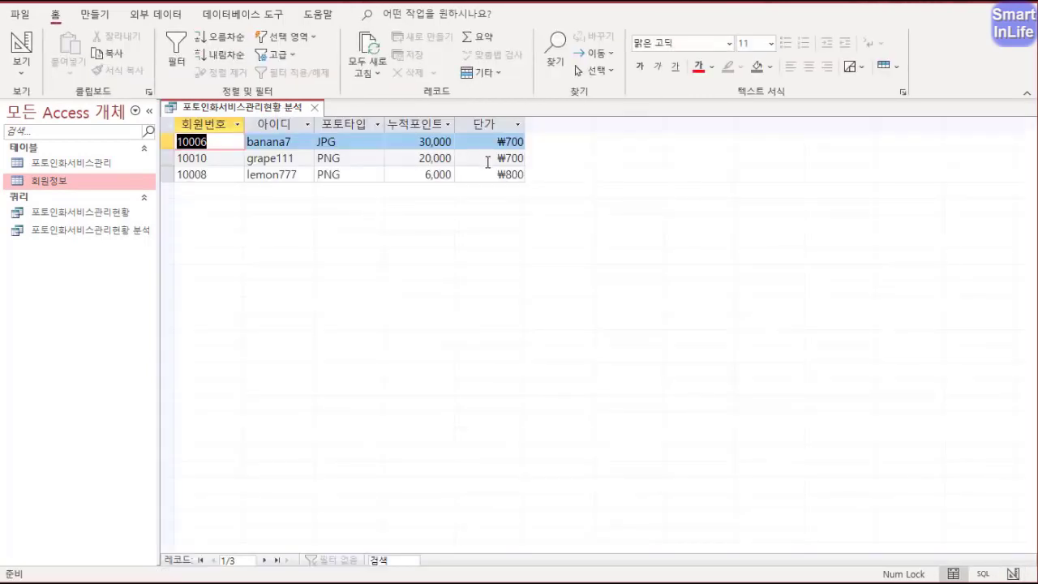
left_click(315, 109)
left_click(526, 350)
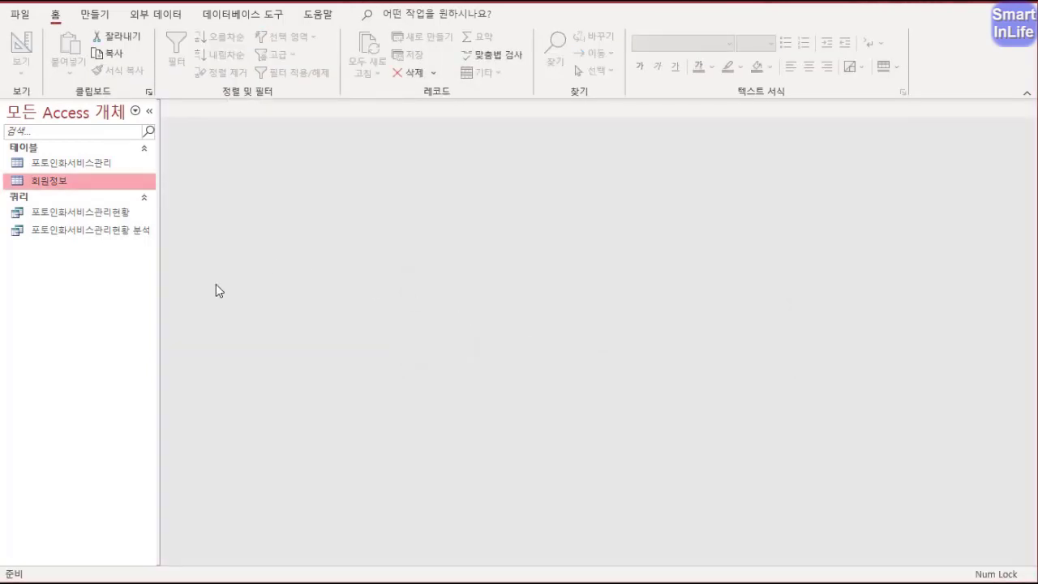